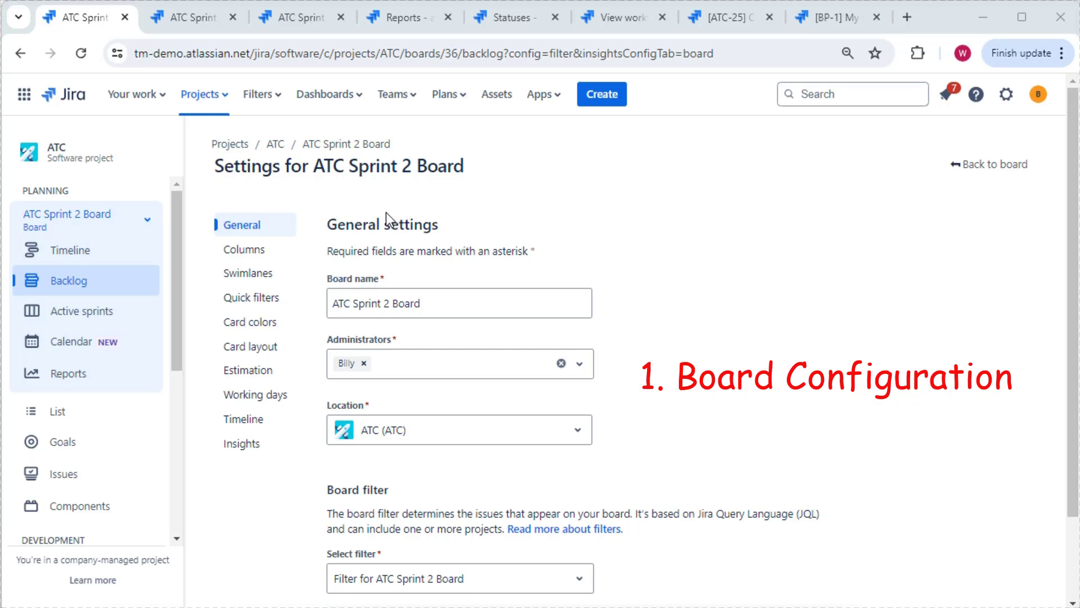
Review the ATC Sprint 2 Board's active sprint, its backlog with the sprint's story point totals, and its burndown chart.
click(194, 25)
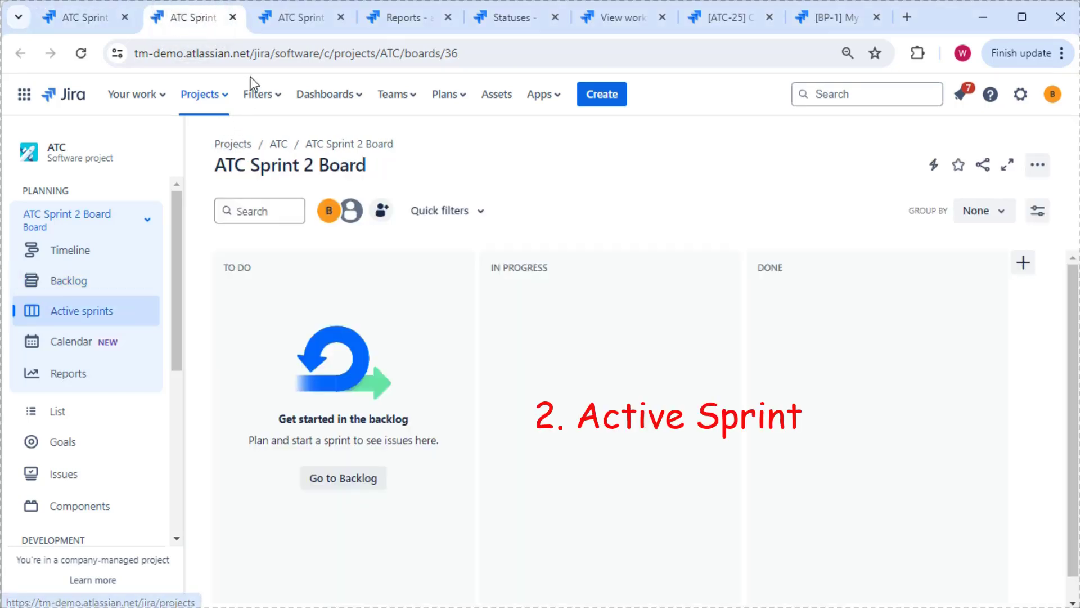
click(286, 25)
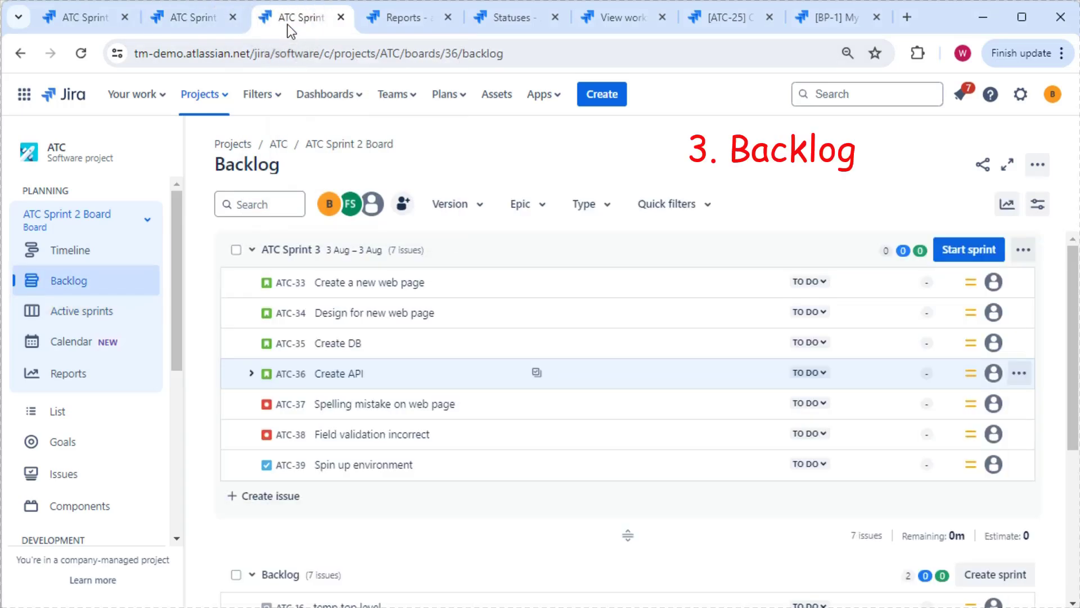
mouse_move(886, 251)
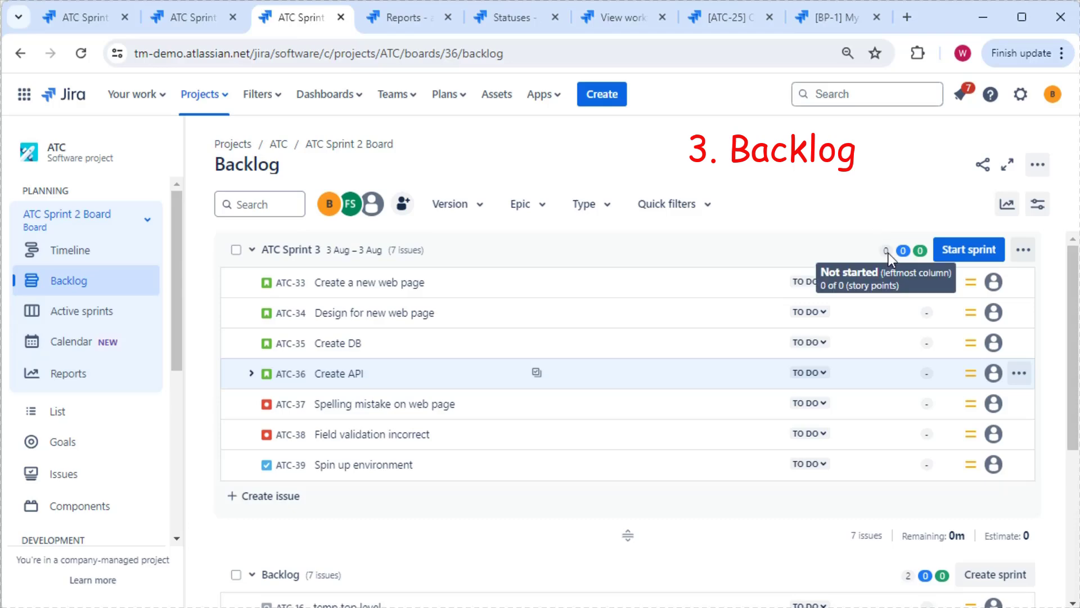
click(398, 18)
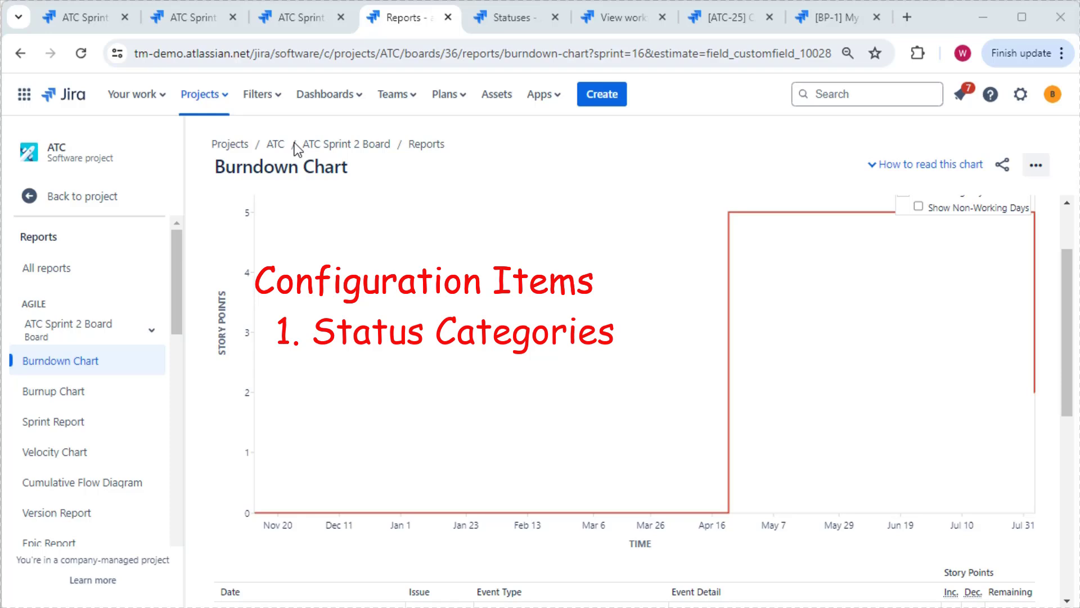
Examine the backlog issues' statuses, the jira workflow and the category assigned to each status.
click(285, 26)
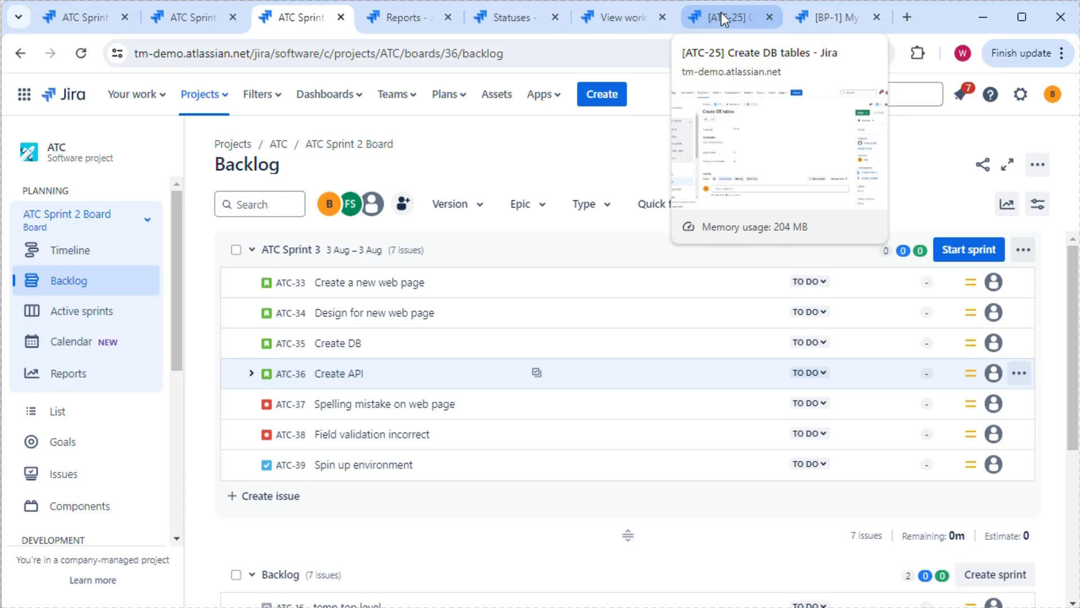
click(620, 13)
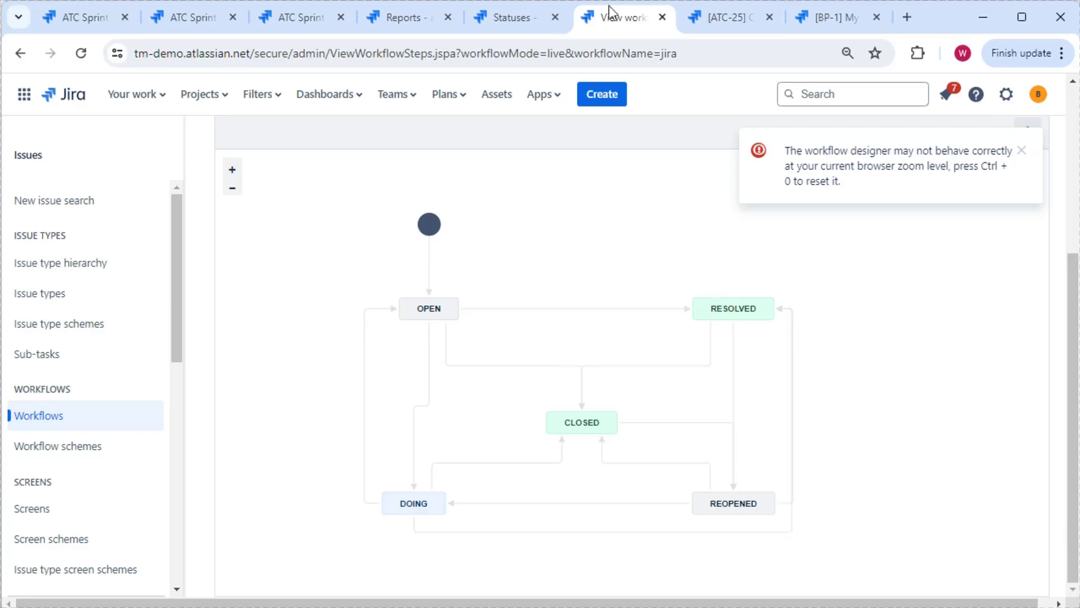
click(516, 26)
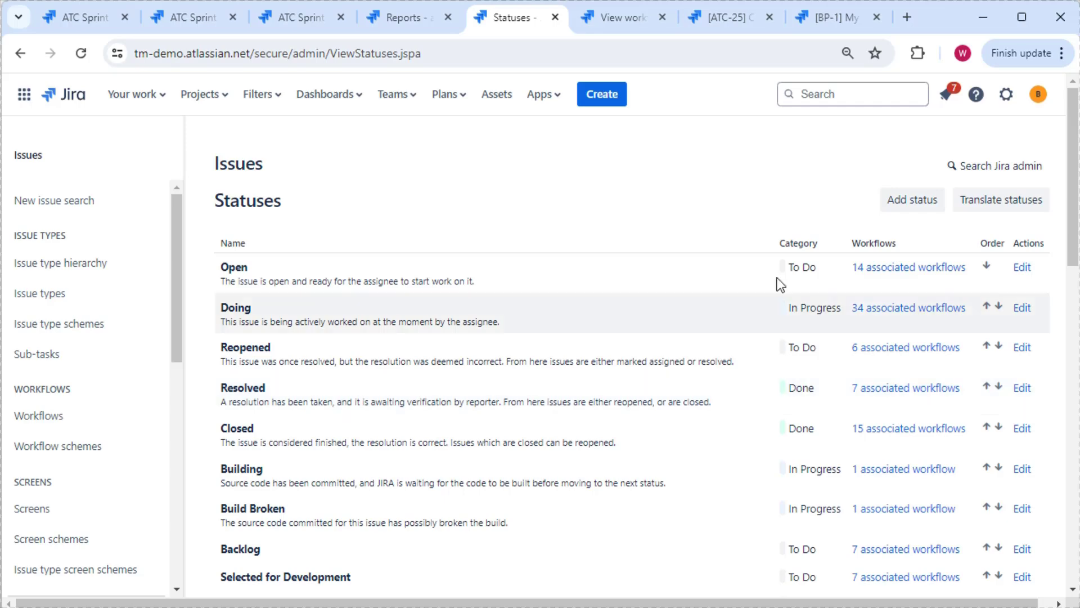
click(622, 16)
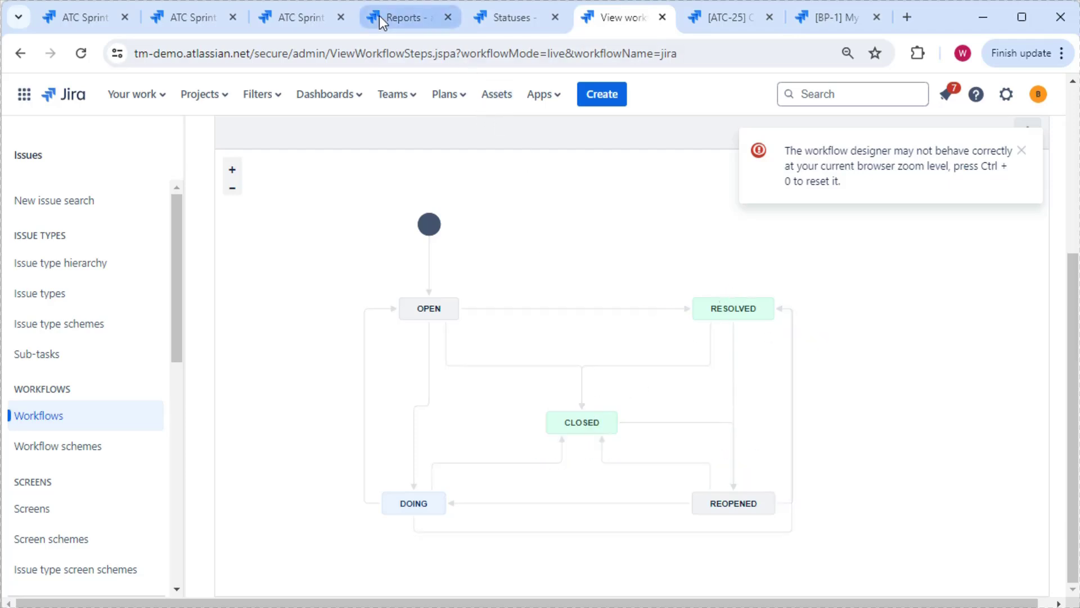
Check ATC Sprint 3's story point totals by status category in the backlog and the burndown chart.
click(304, 18)
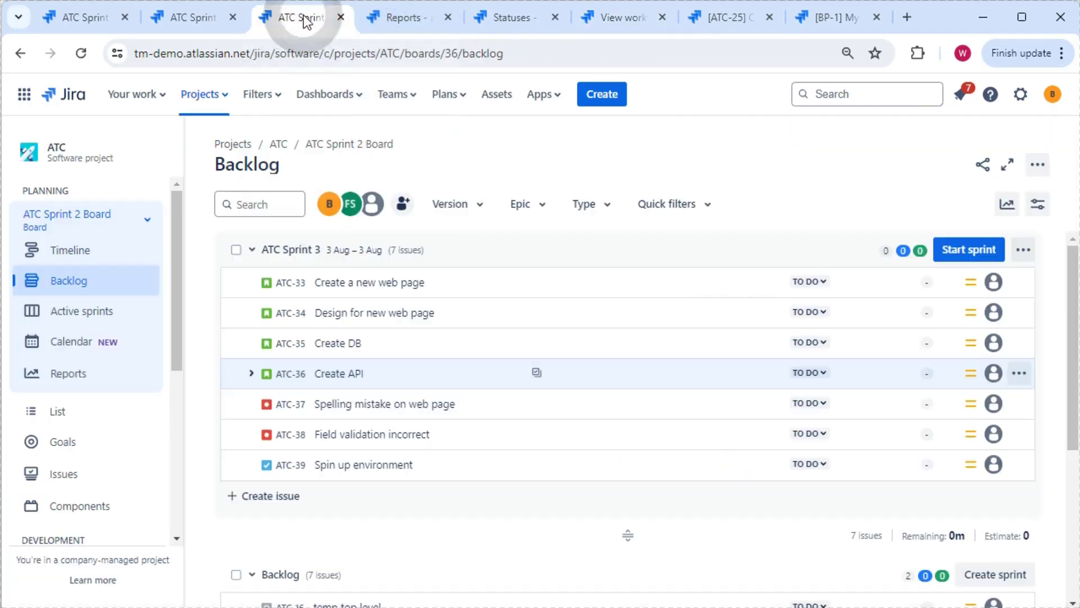
mouse_move(919, 258)
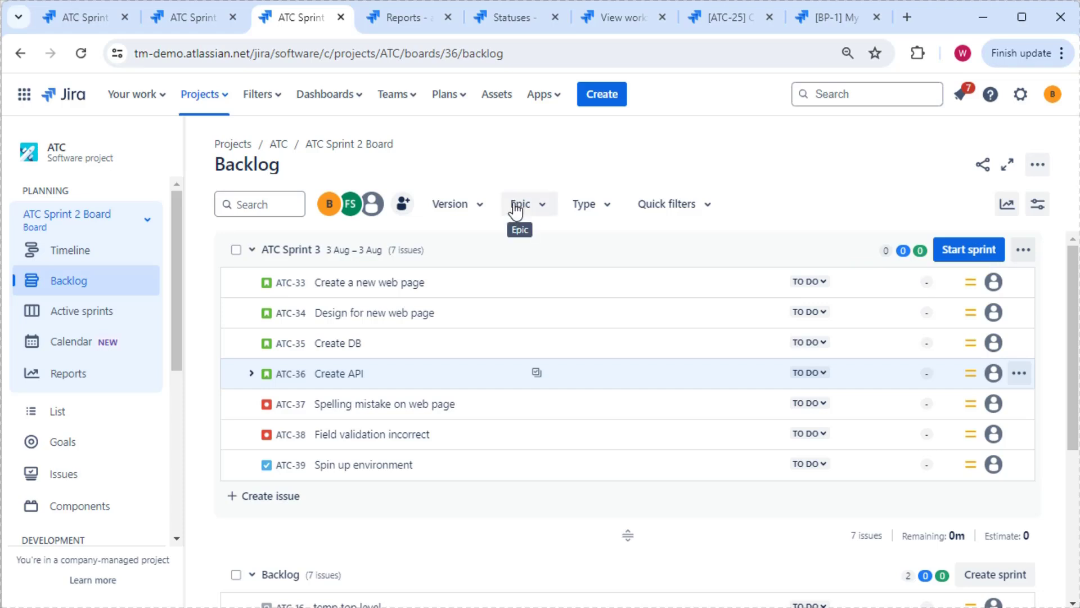
click(417, 26)
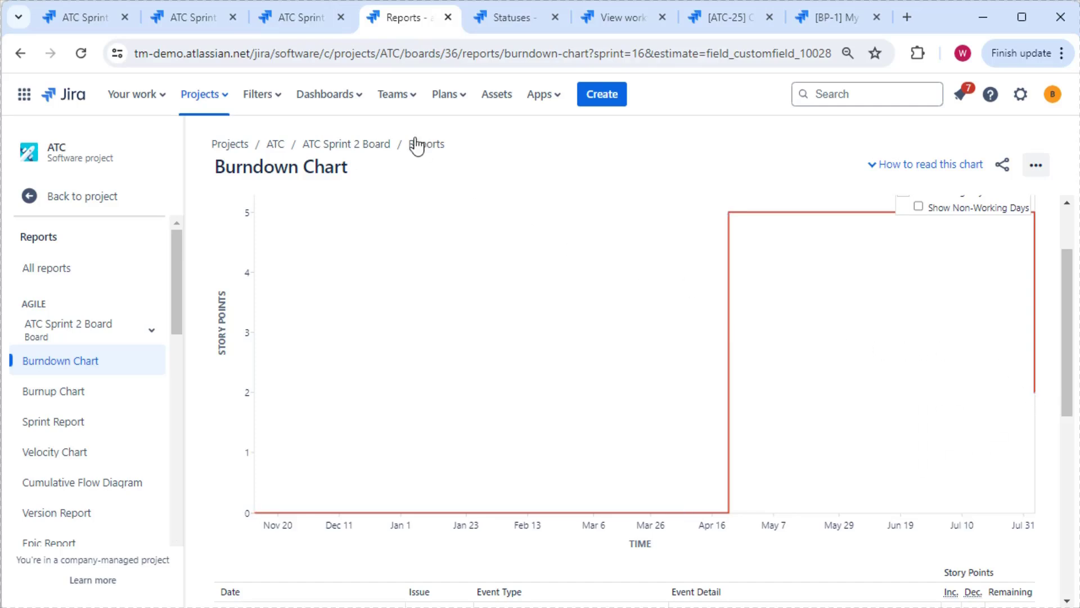
Inspect the board's general settings down to its filter query, highlighting the ATC project in the query.
click(90, 18)
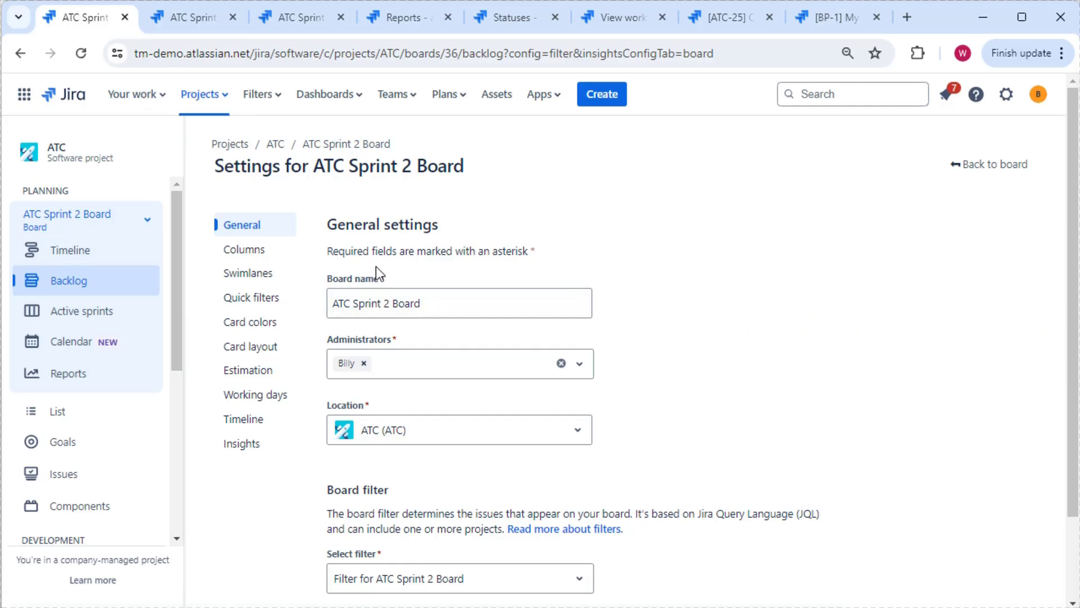
scroll(418, 352, down, 2)
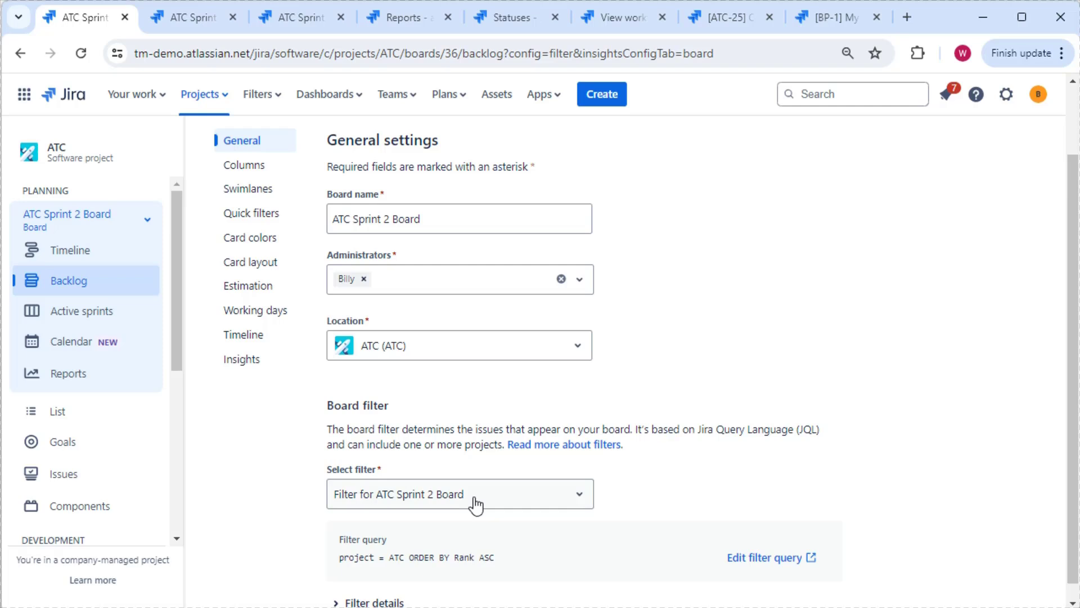
scroll(476, 505, down, 1)
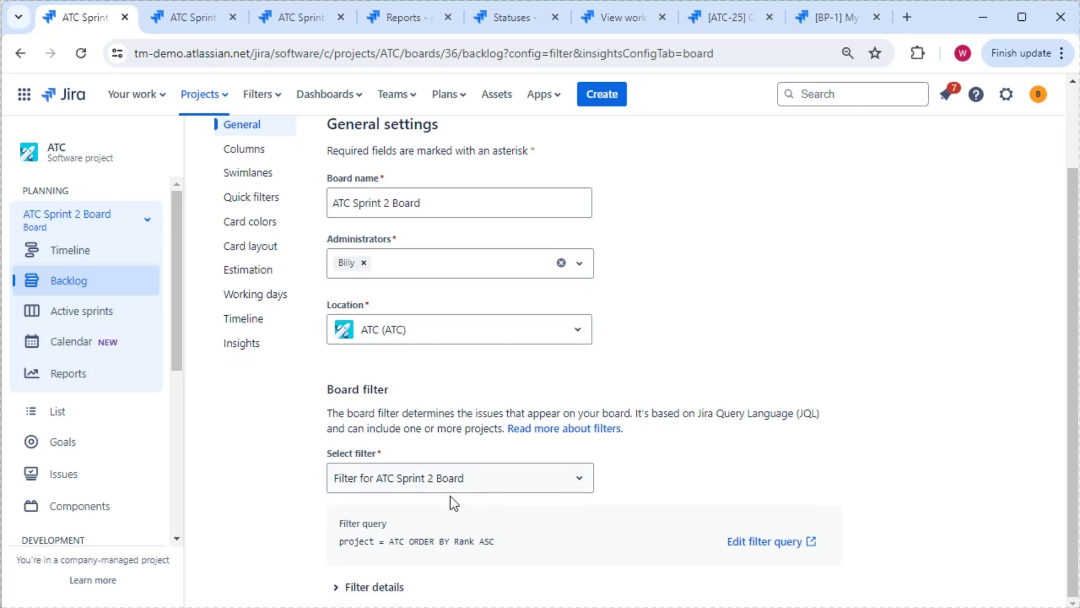
drag(354, 541, 495, 541)
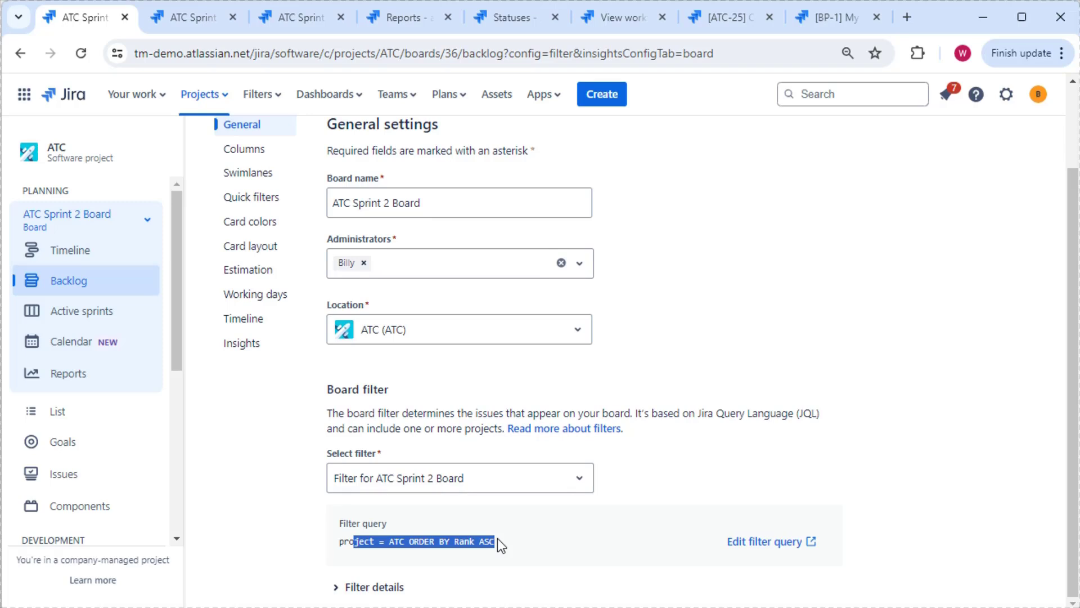
double_click(394, 542)
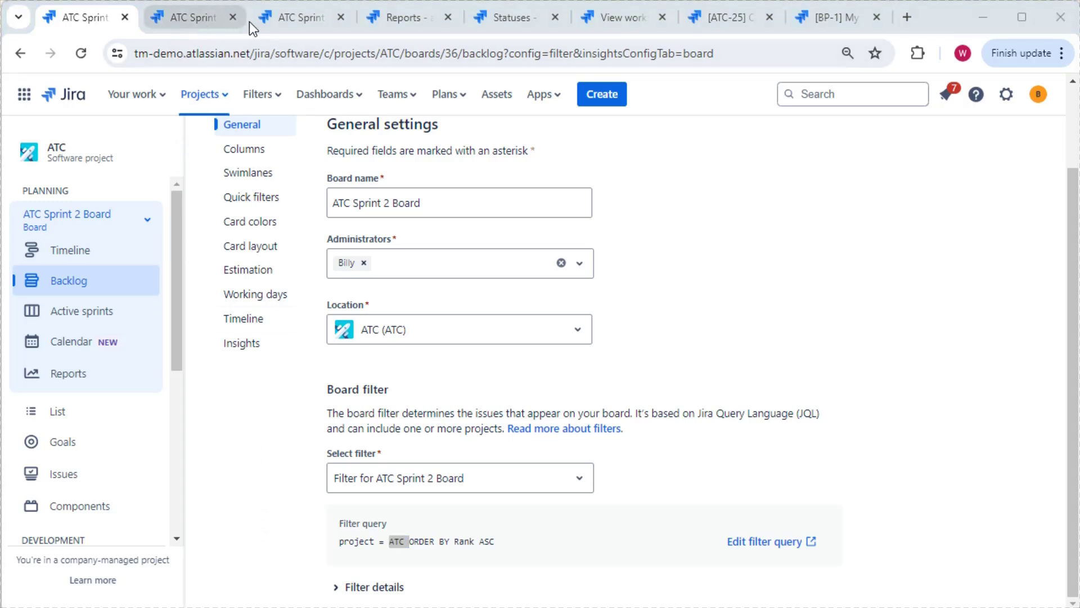
Set the story points of the "Create a new web page" story in ATC Sprint 3 to 0.
click(276, 22)
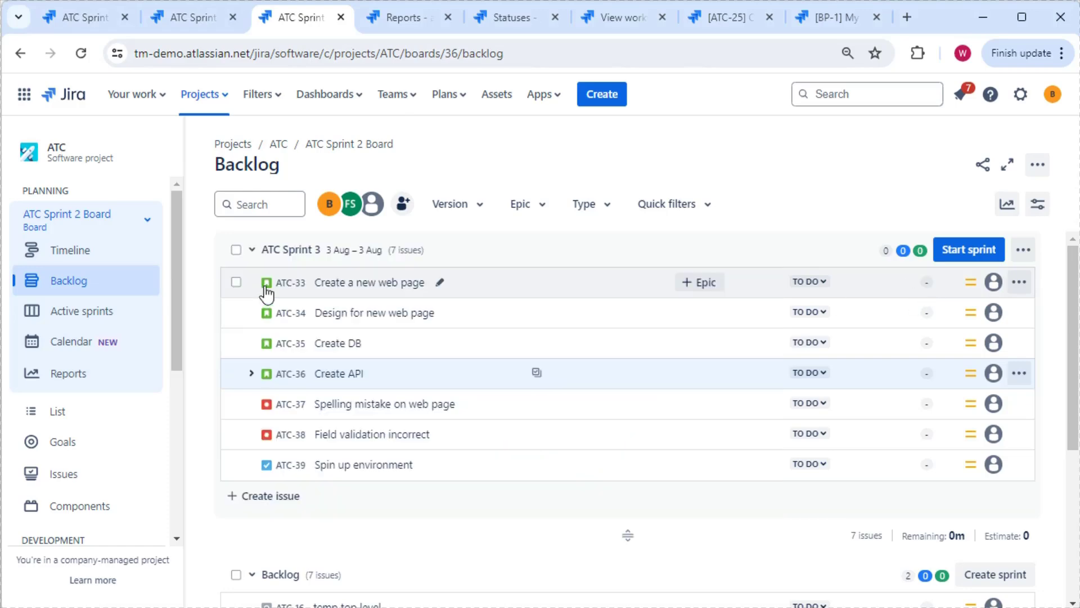
click(926, 282)
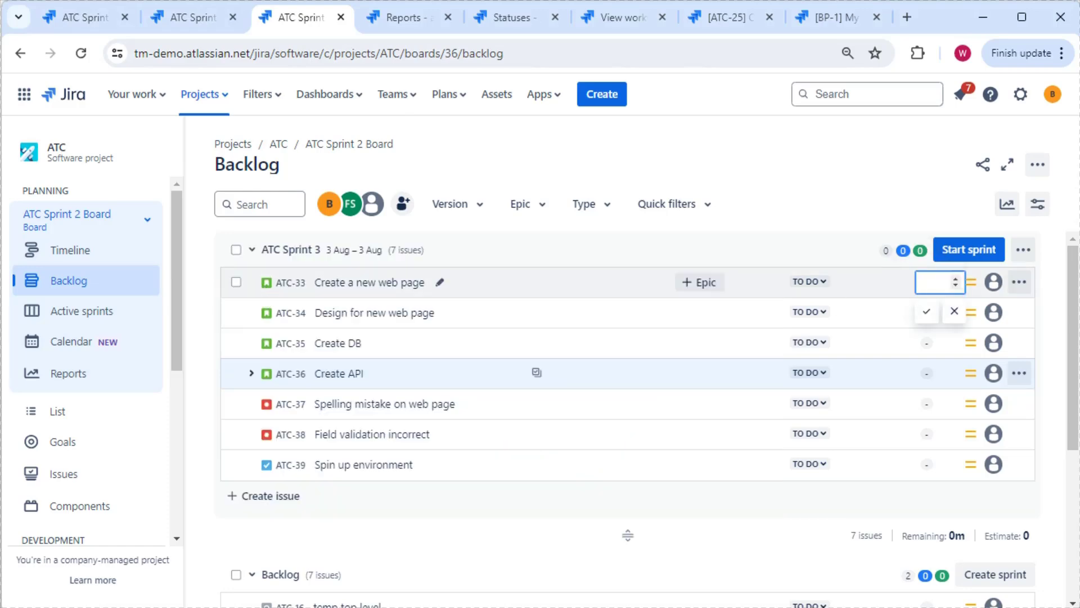
click(957, 276)
click(958, 276)
click(958, 276)
click(955, 286)
click(955, 286)
click(955, 286)
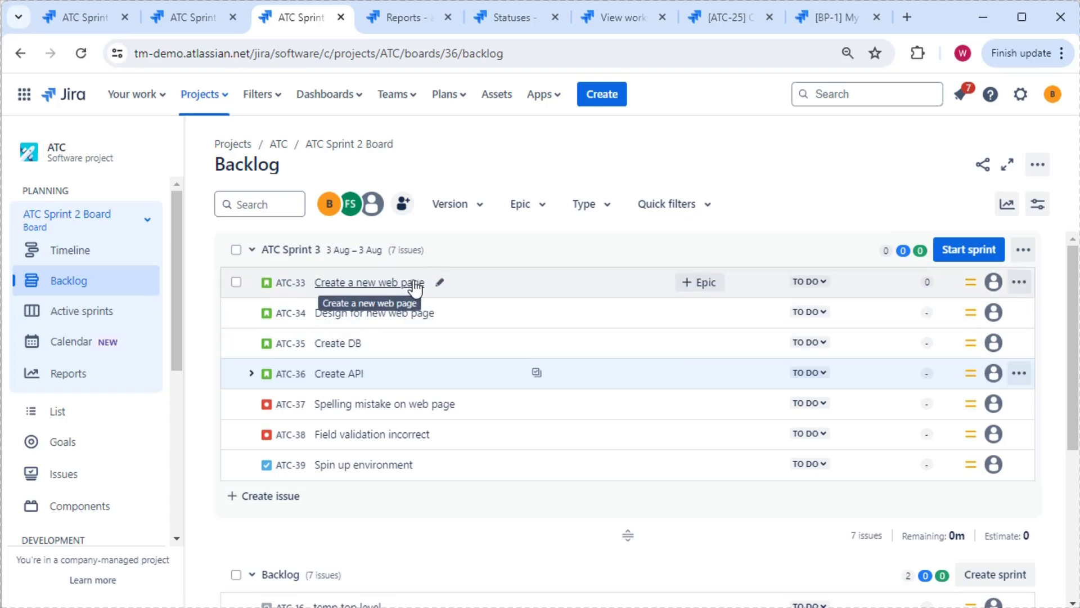
Set the story points of the "Spelling mistake on web page" bug to 0 and the "Spin up environment" task to 1.
click(926, 406)
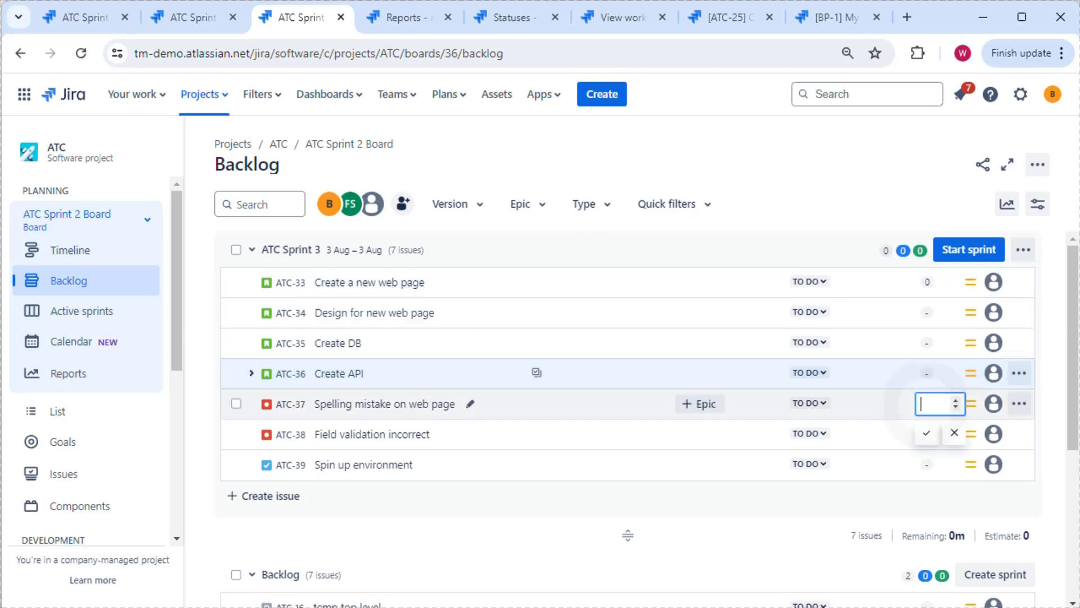
click(956, 409)
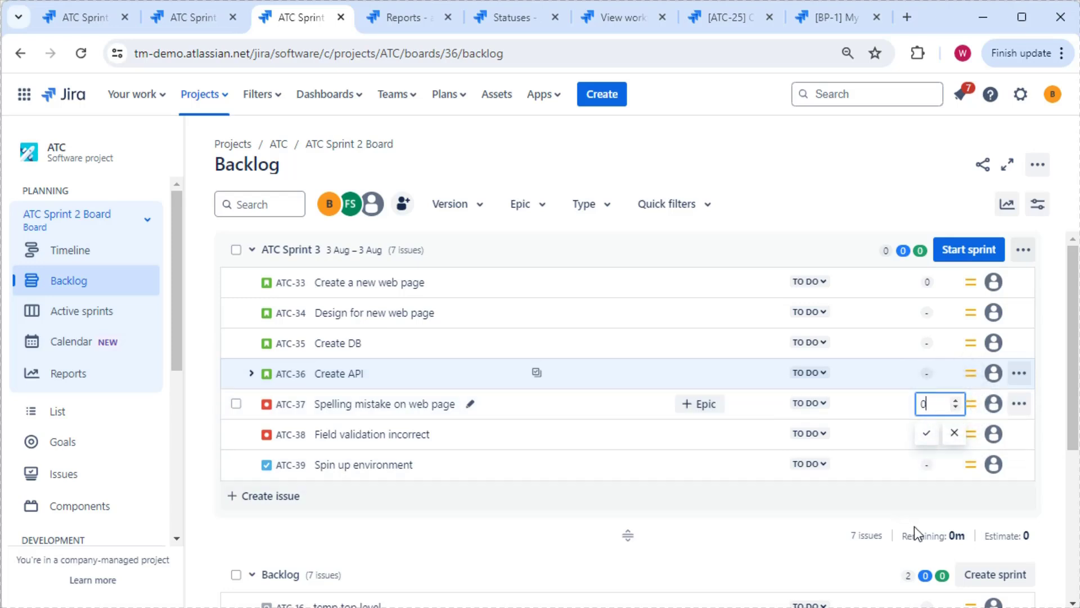
click(925, 464)
click(955, 461)
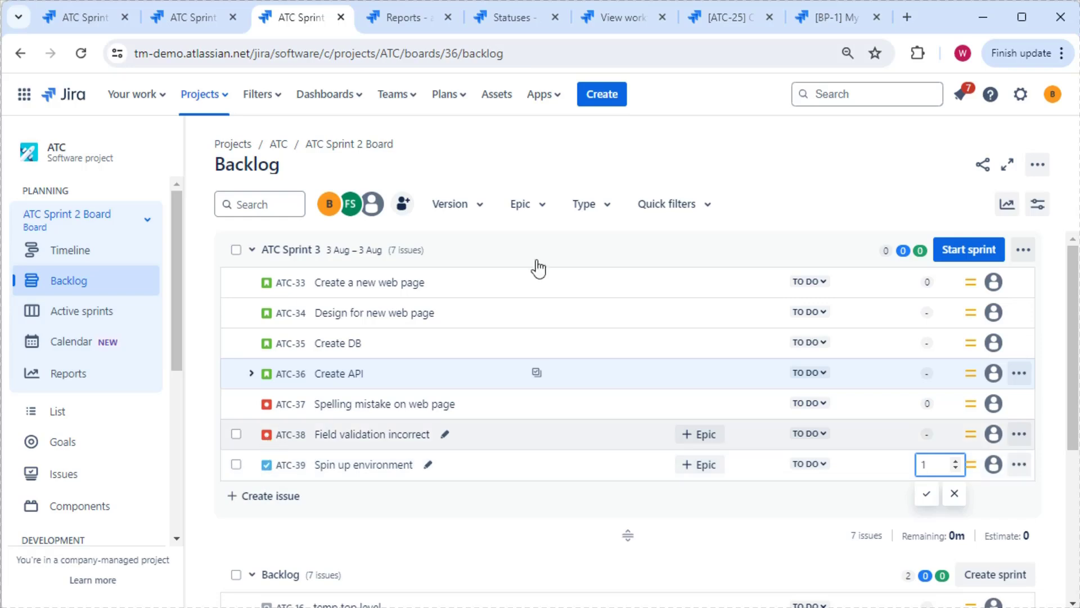
Open the custom fields in the Jira issue settings and search them for "story".
click(624, 18)
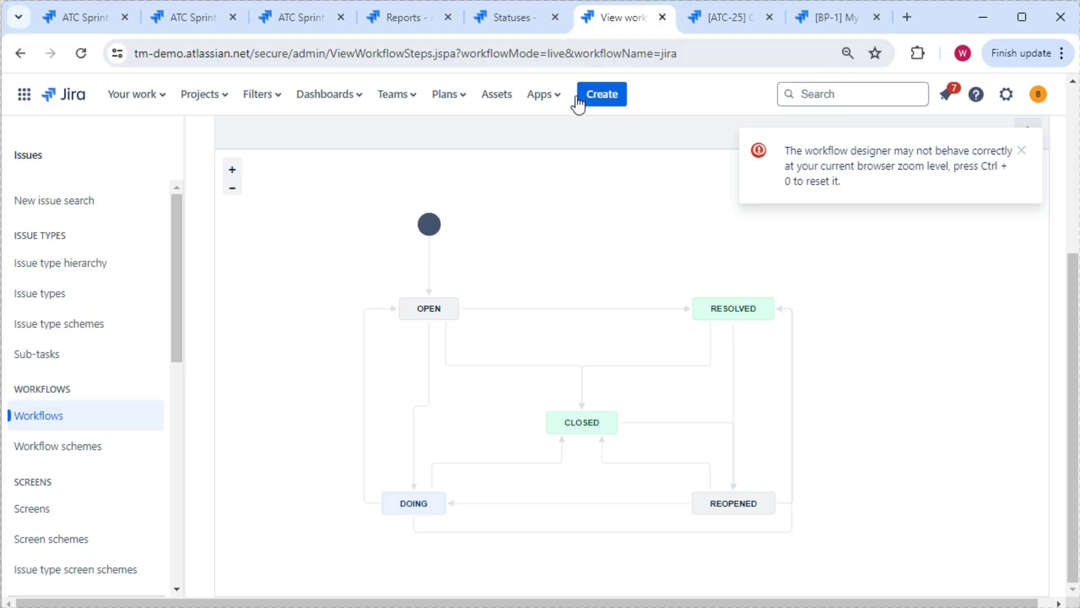
click(1005, 96)
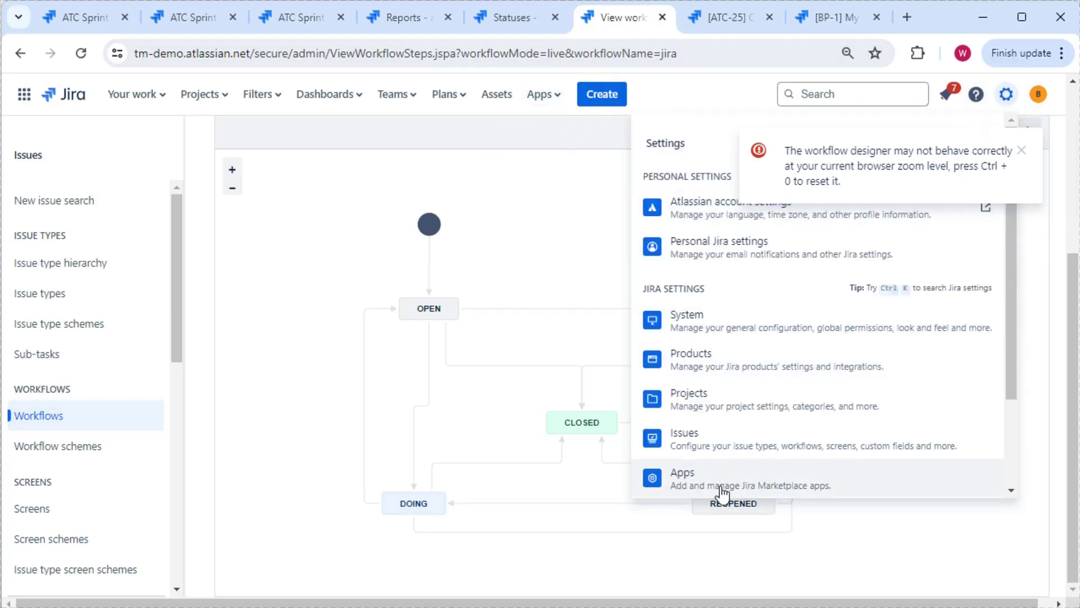
click(723, 438)
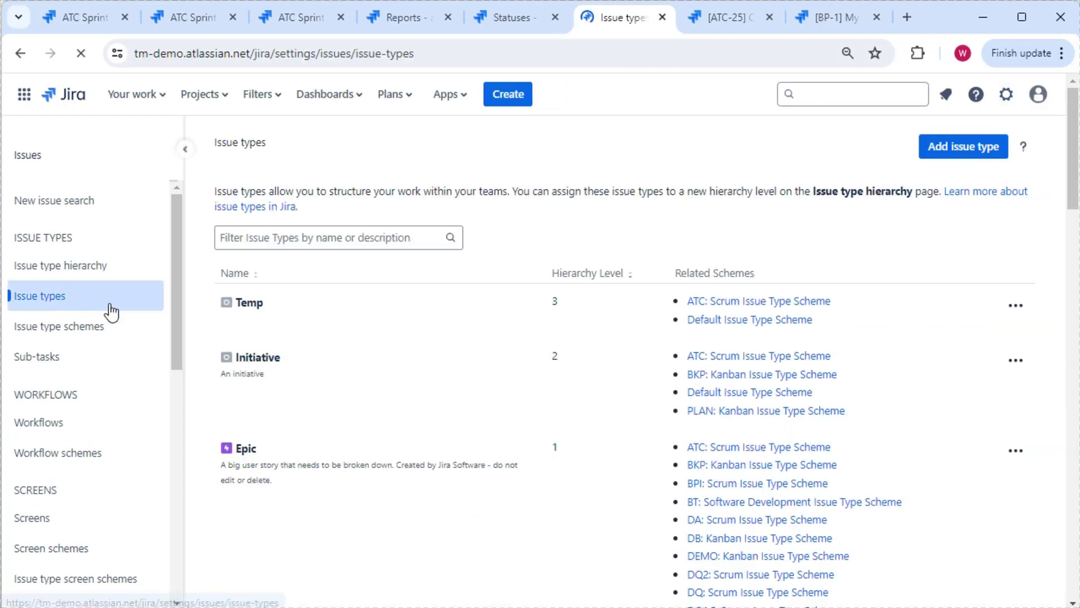
scroll(68, 409, down, 3)
click(65, 471)
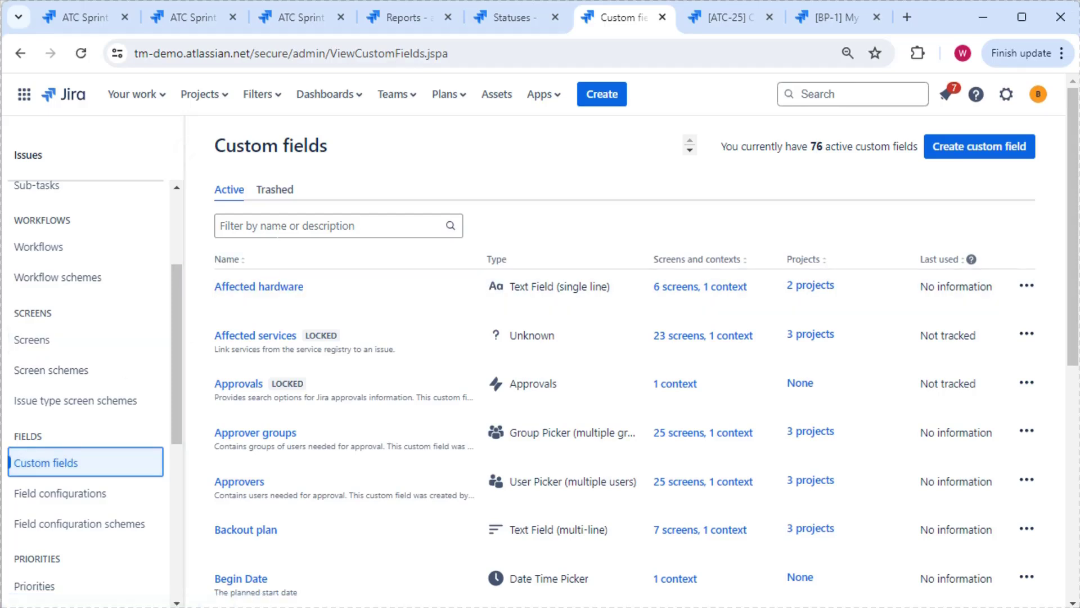
click(286, 226)
text(story)
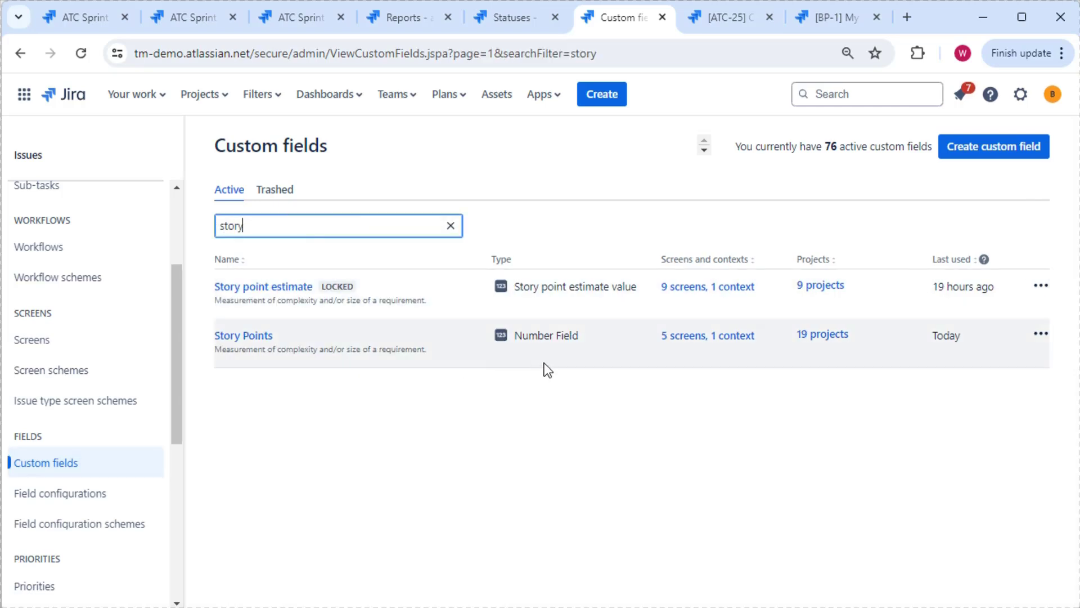
Open the Story Points field's default context for editing and examine its applicable issue types and context options.
click(729, 341)
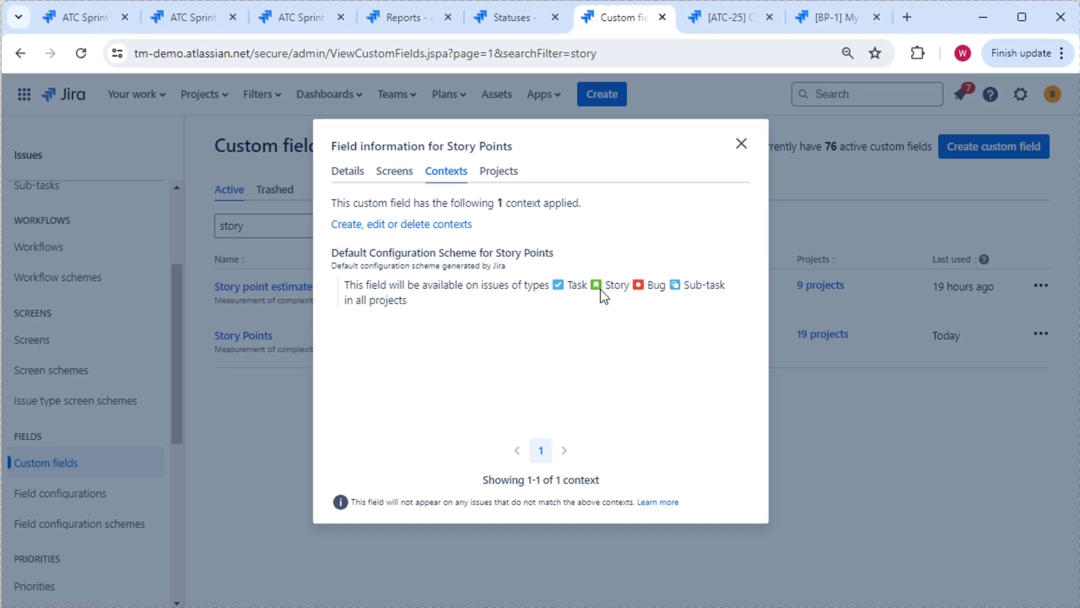
click(362, 224)
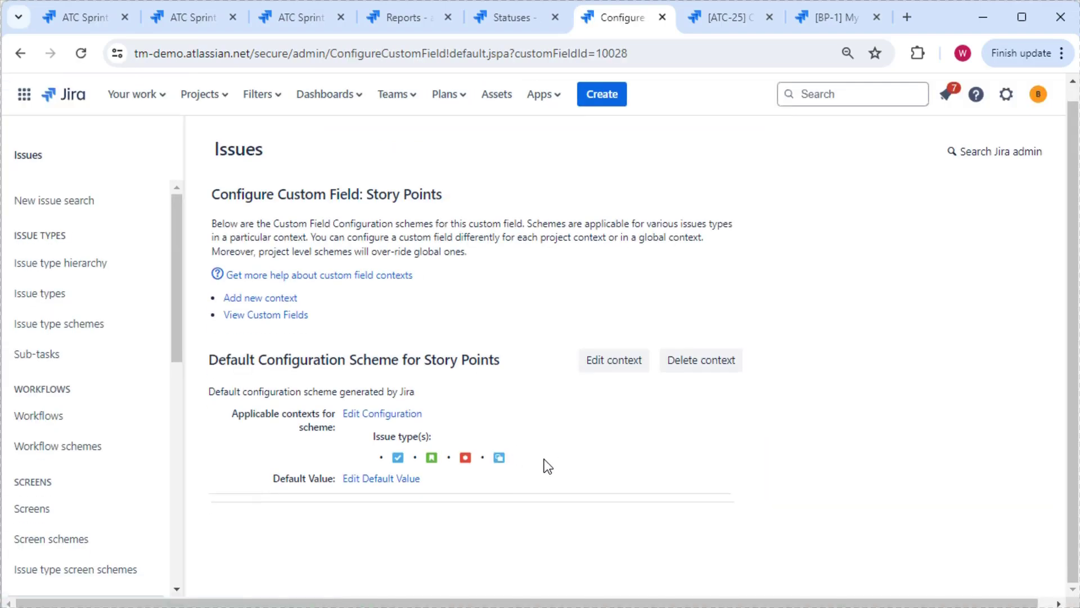
click(615, 366)
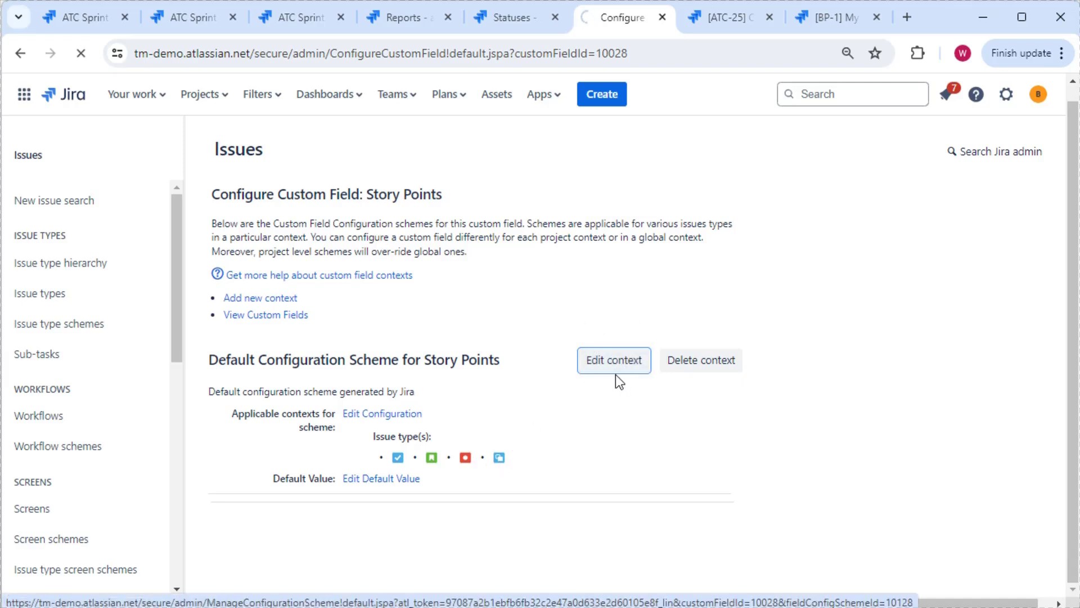
scroll(472, 384, down, 3)
scroll(416, 396, down, 2)
scroll(418, 394, up, 2)
scroll(419, 393, down, 2)
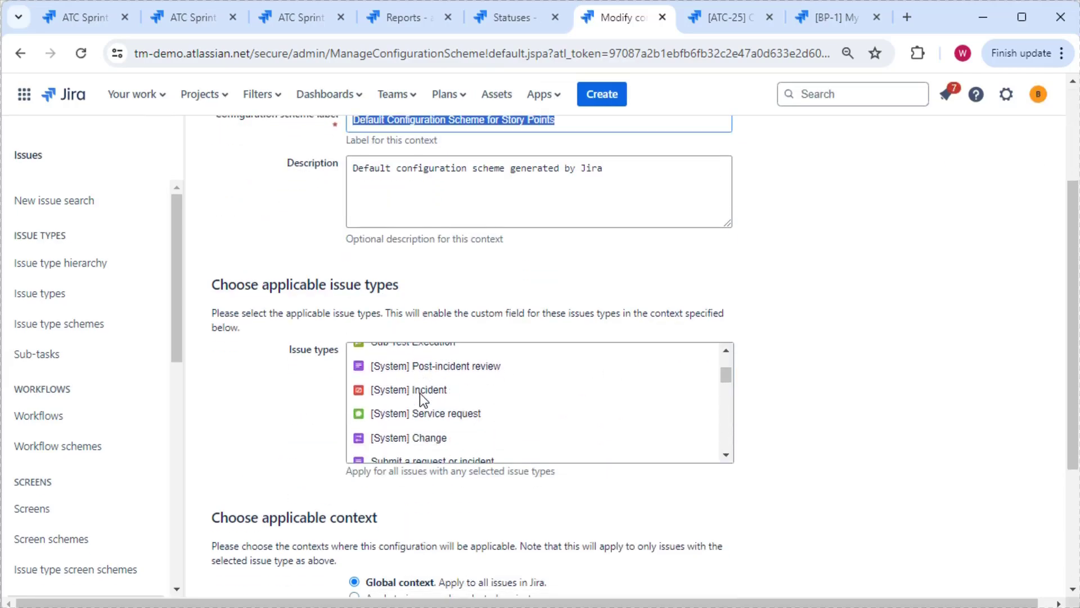
scroll(420, 394, up, 3)
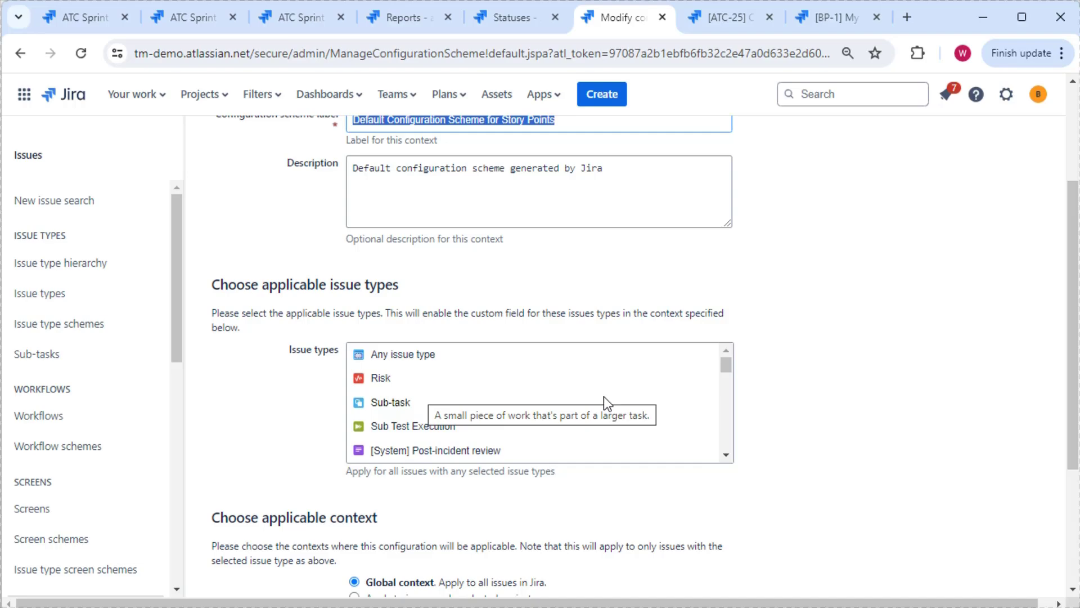
scroll(809, 376, up, 3)
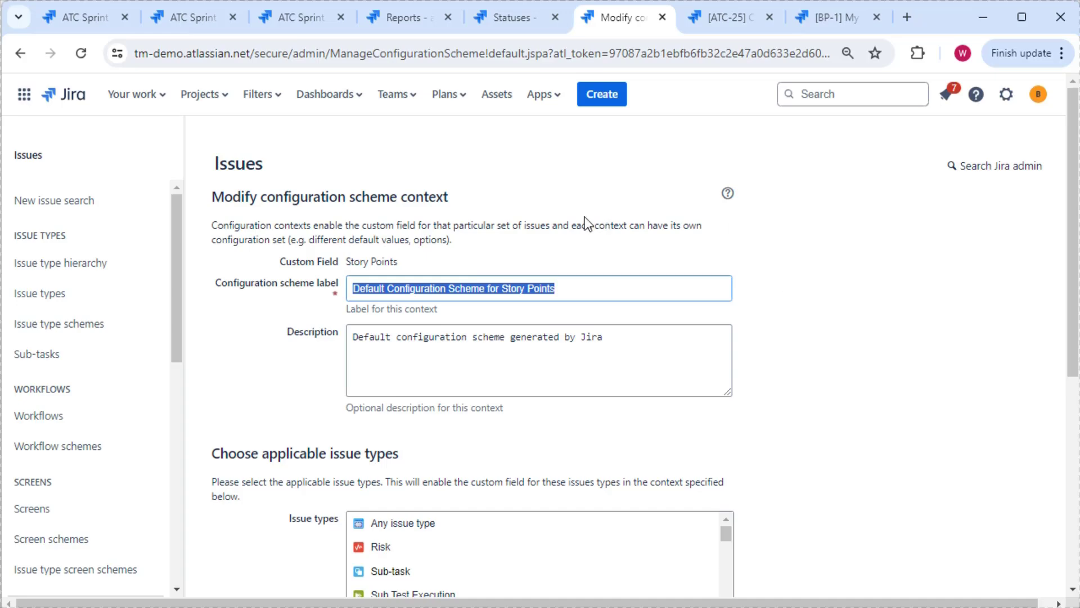
Return to the ATC board's active sprints and check which type of project it is.
click(191, 17)
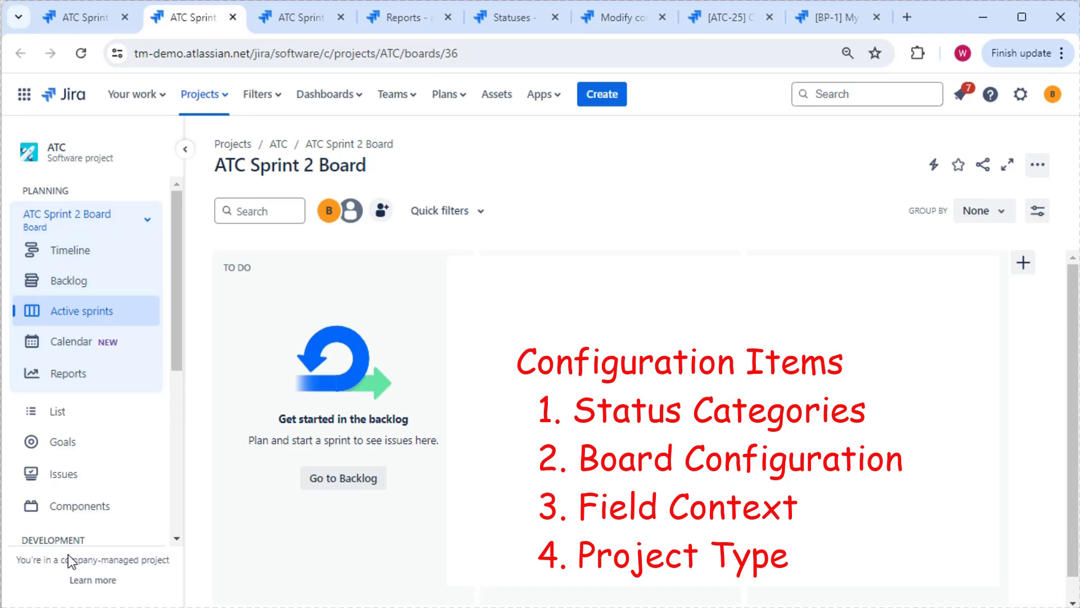
mouse_move(50, 540)
mouse_down()
mouse_move(221, 569)
mouse_move(204, 577)
mouse_up()
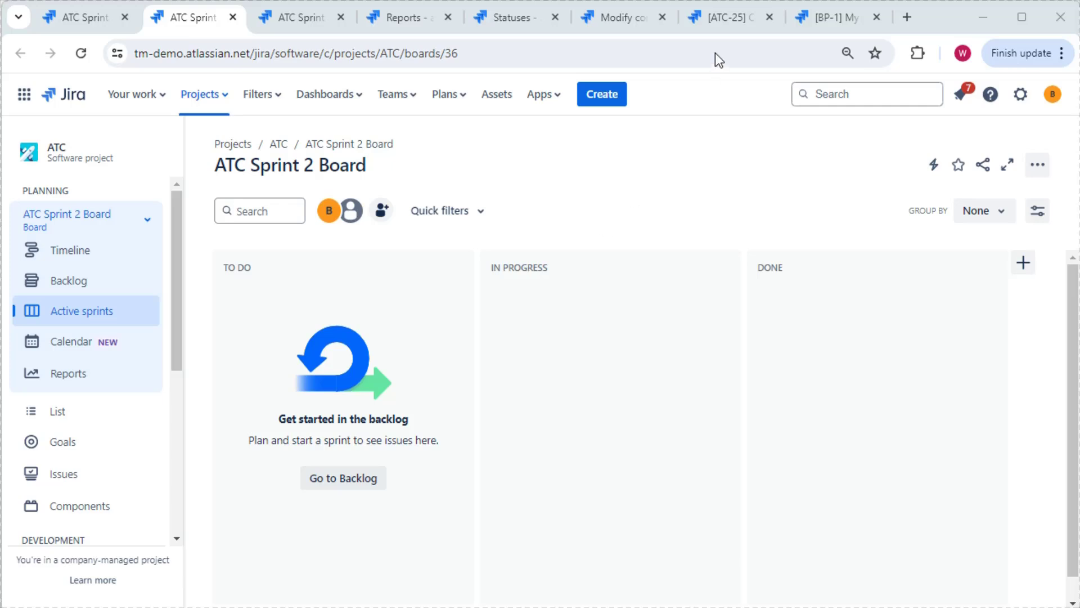
Open the "Create DB tables" story (ATC-25) and examine its two story point fields and the project's management type.
click(724, 16)
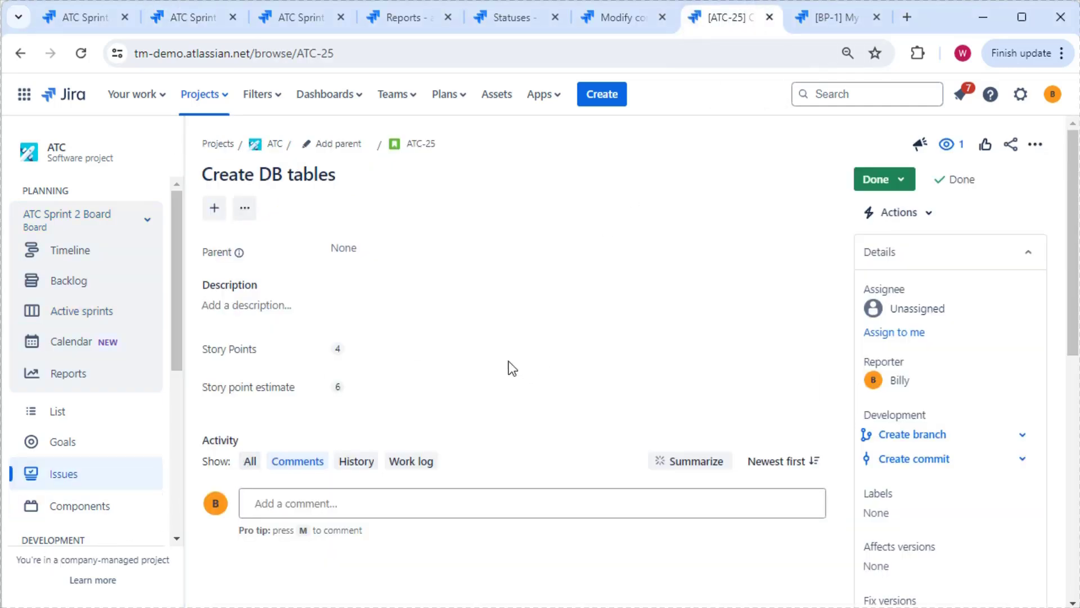
mouse_move(197, 322)
mouse_down()
mouse_move(398, 415)
mouse_move(399, 404)
mouse_up()
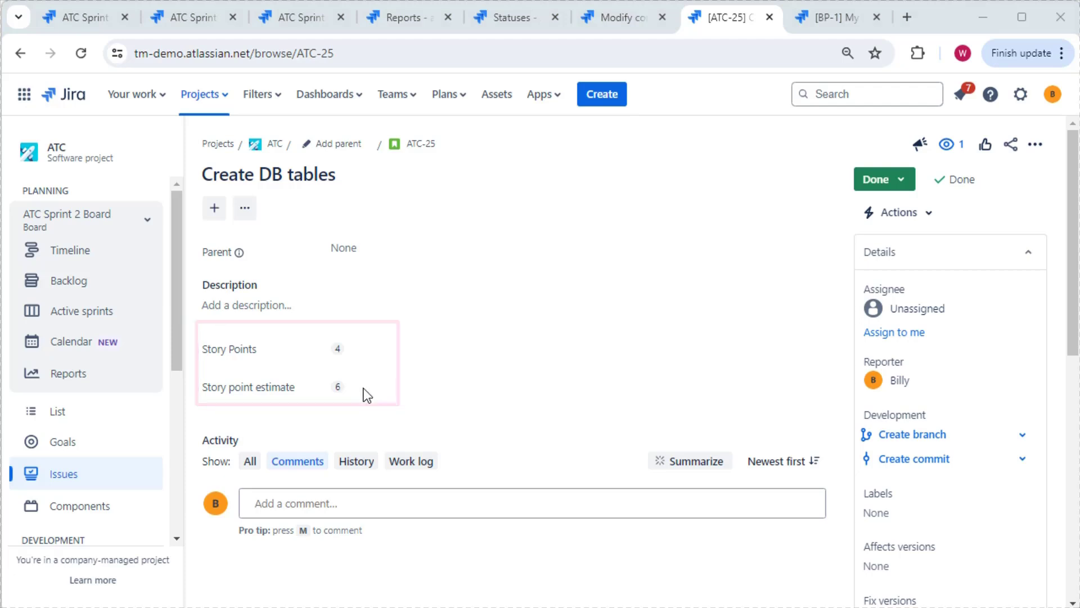
drag(193, 326, 368, 368)
drag(51, 541, 198, 575)
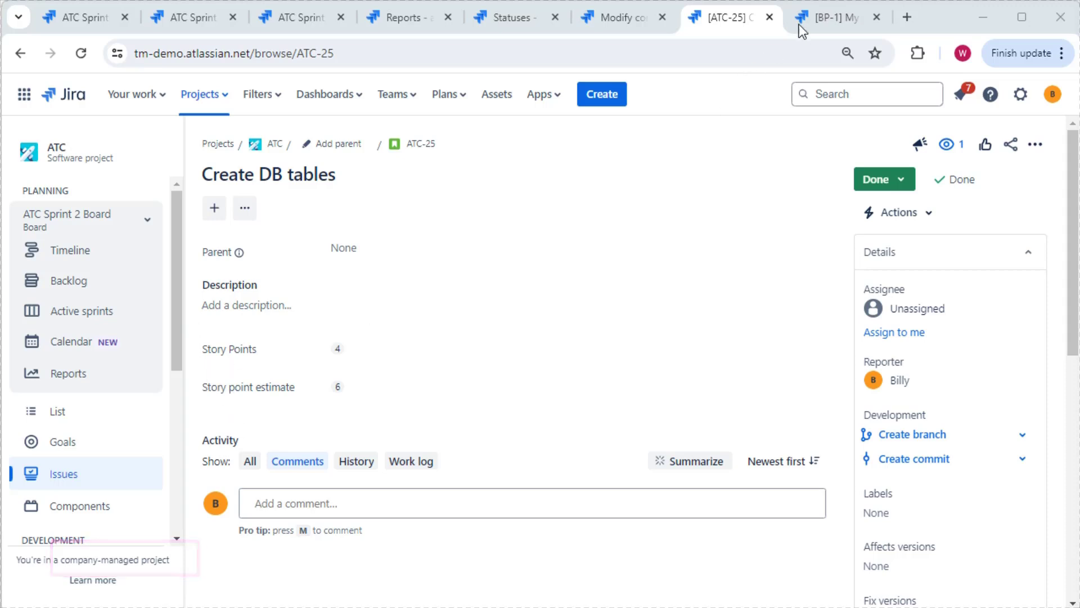
Switch to the "My first story" issue (BP-1) and check its project's management type and which story point field it uses.
click(815, 20)
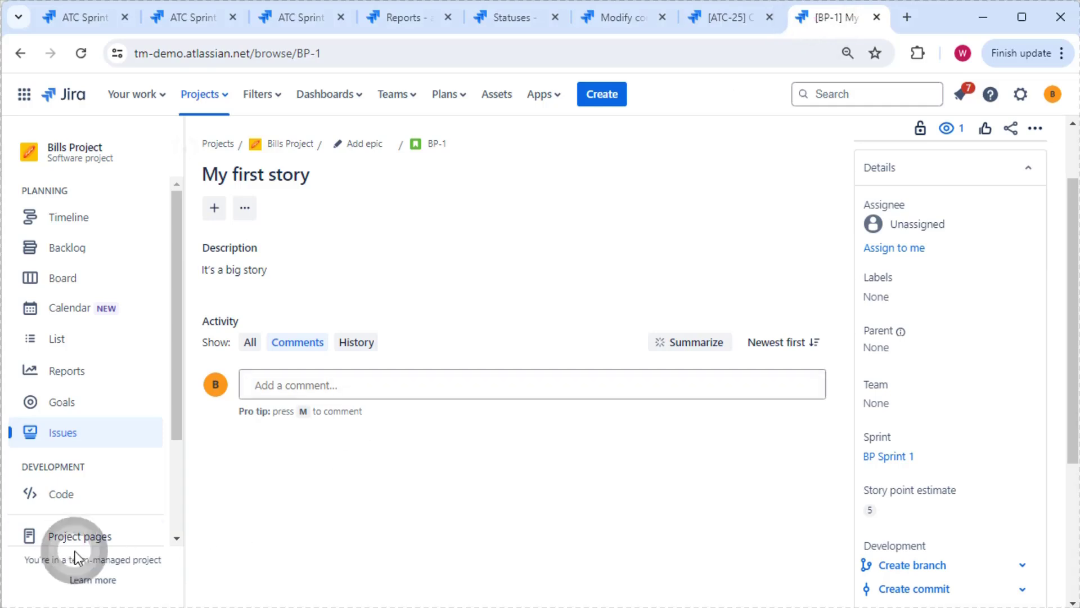
drag(58, 543, 195, 582)
mouse_move(856, 470)
mouse_down()
mouse_move(866, 484)
mouse_move(981, 523)
mouse_up()
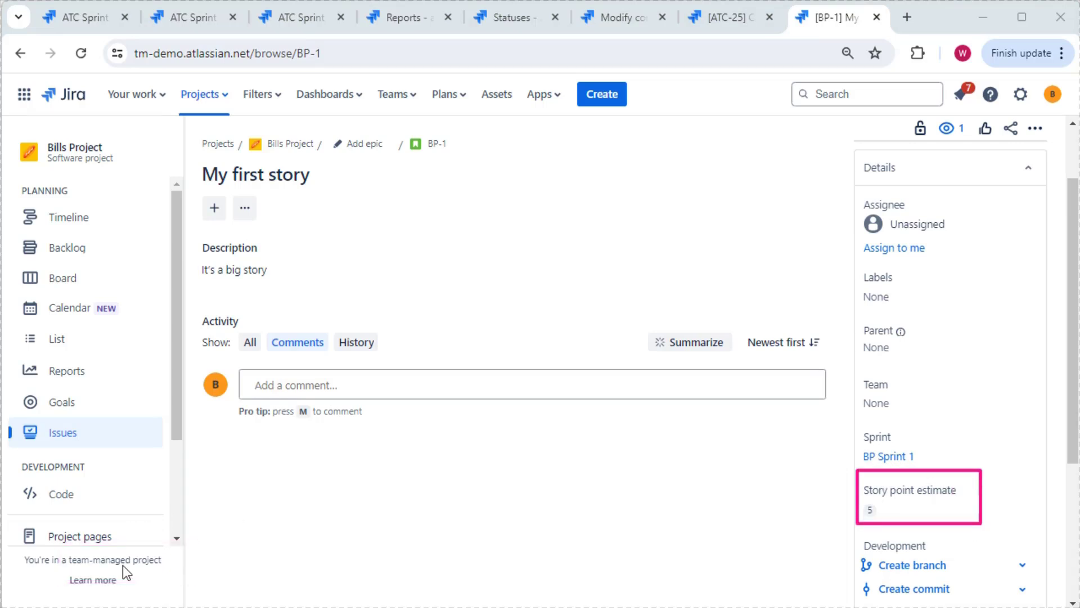
Return to ATC-25 and compare its Story Points and Story point estimate fields against the project's management type.
click(711, 21)
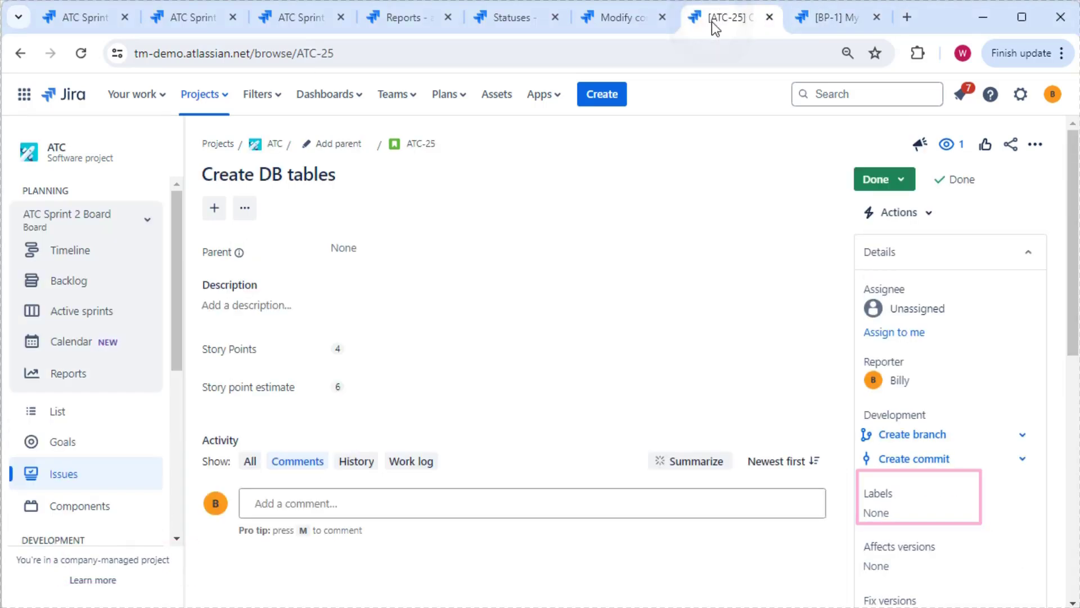
drag(197, 329, 373, 362)
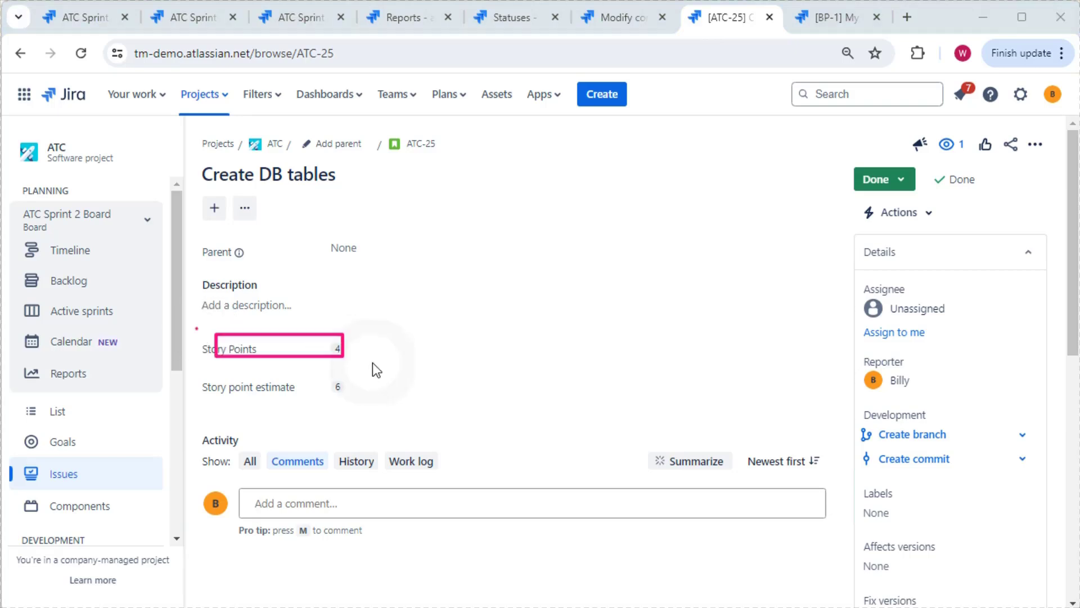
drag(56, 542, 190, 573)
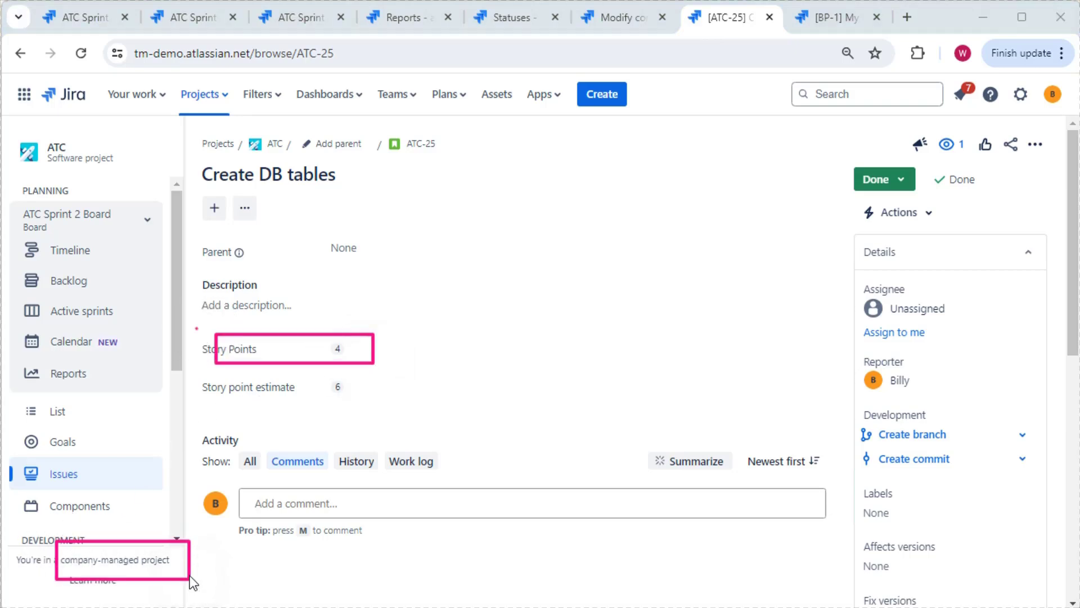
click(196, 383)
drag(196, 382, 390, 403)
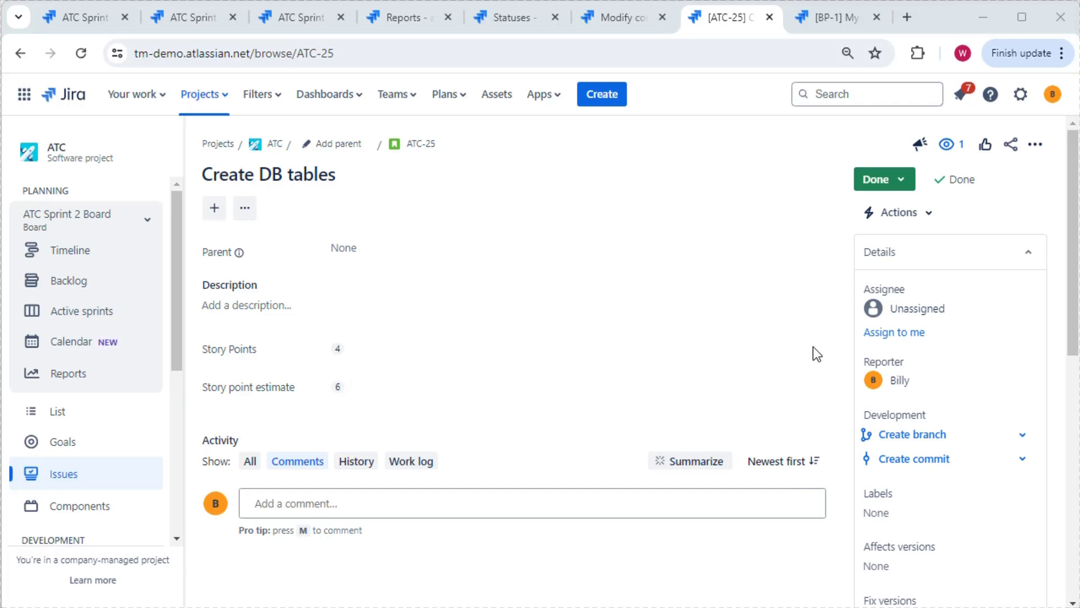
Remove Story point estimate from the description fields of ATC-25's issue layout, save the layout, and reload the issue.
scroll(909, 392, down, 10)
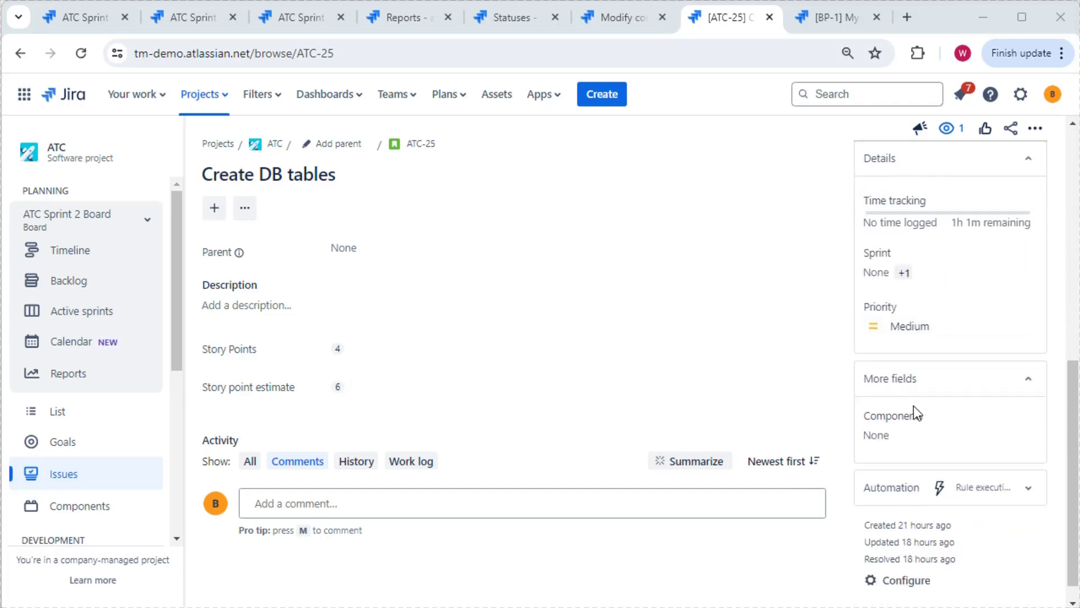
click(908, 557)
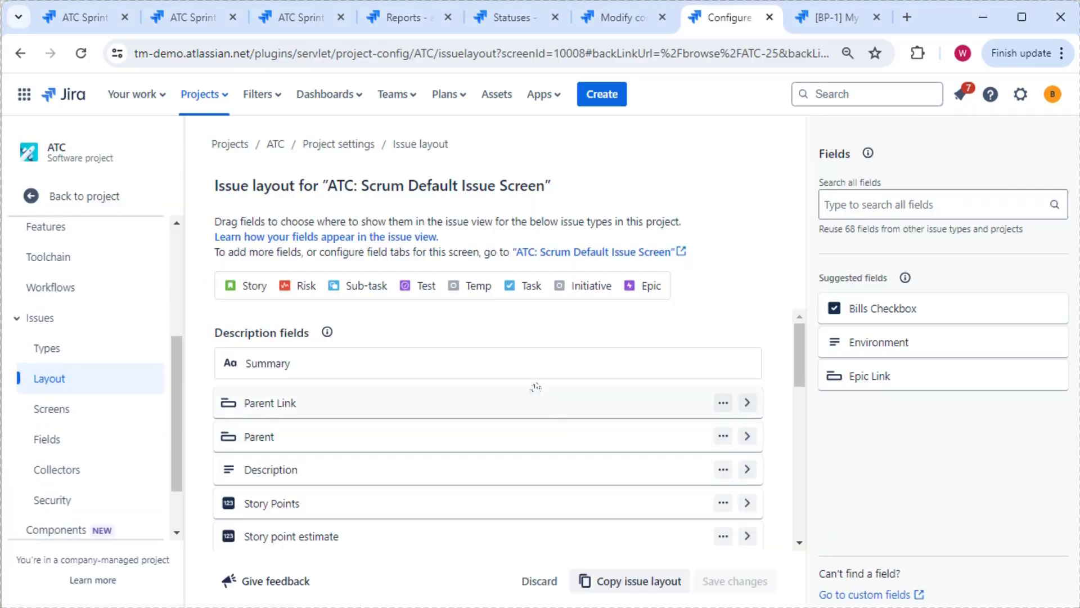
scroll(543, 423, down, 2)
click(291, 452)
drag(446, 449, 940, 488)
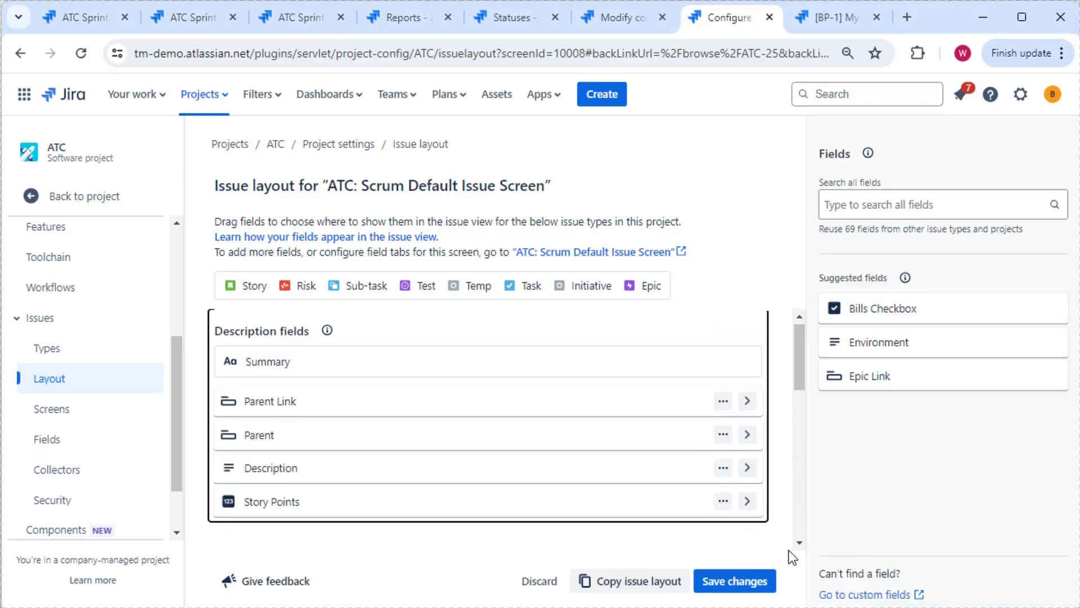
click(724, 583)
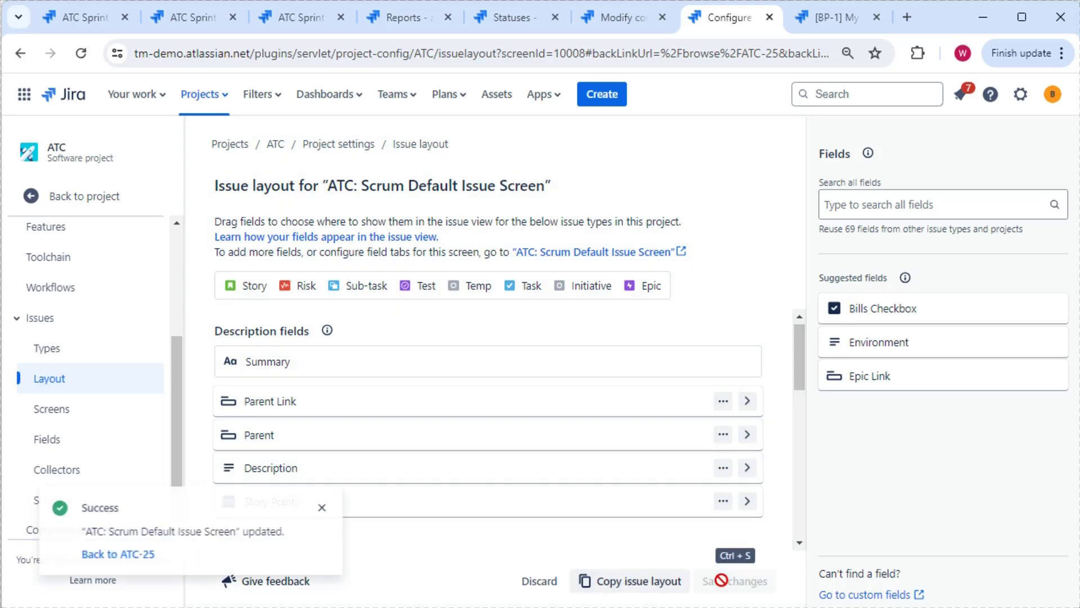
click(56, 555)
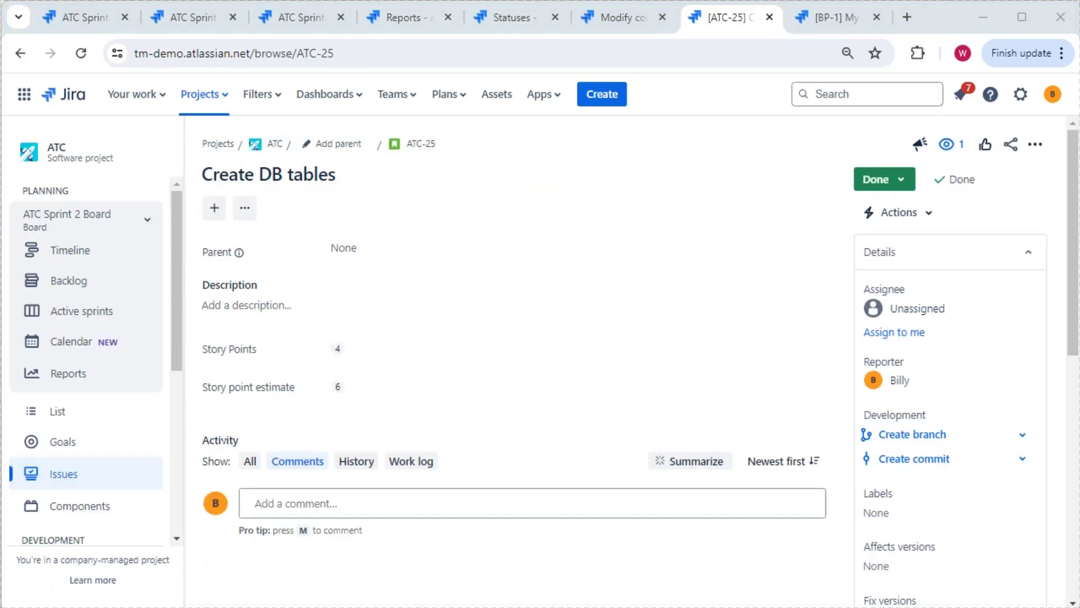
click(82, 51)
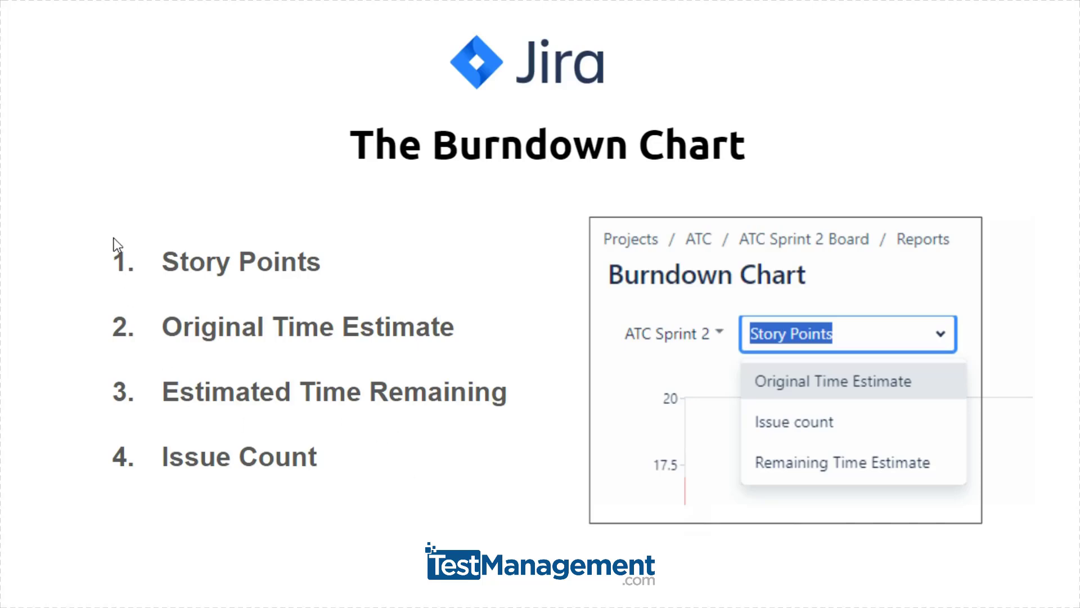
mouse_move(89, 238)
mouse_down()
mouse_move(299, 285)
mouse_move(353, 284)
mouse_up()
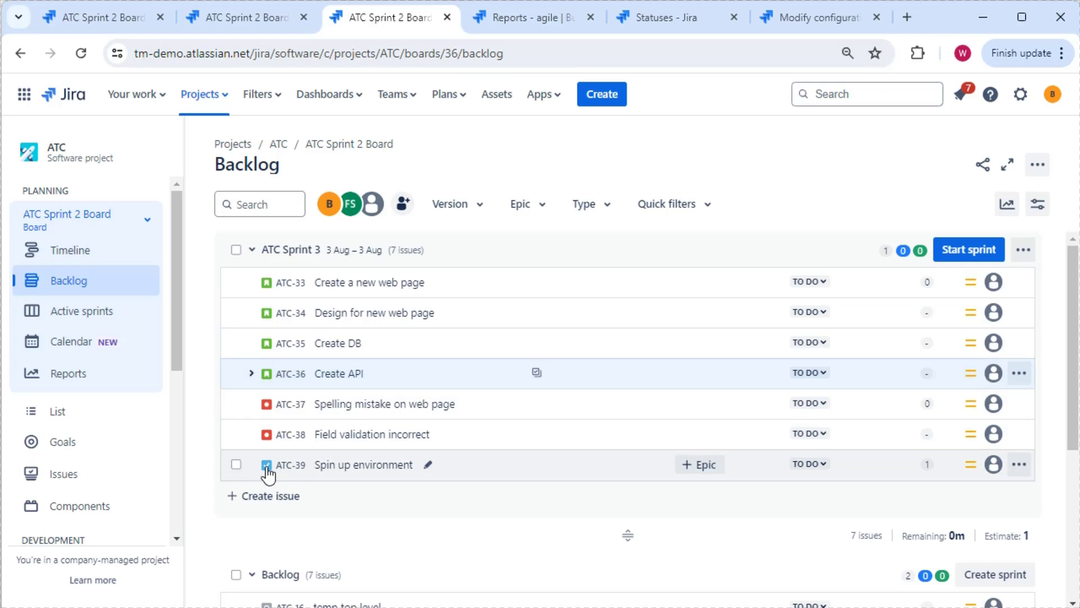
In the ATC Sprint 3 backlog, set the story points of "Create a new web page" and "Create DB" to 3 each.
click(928, 283)
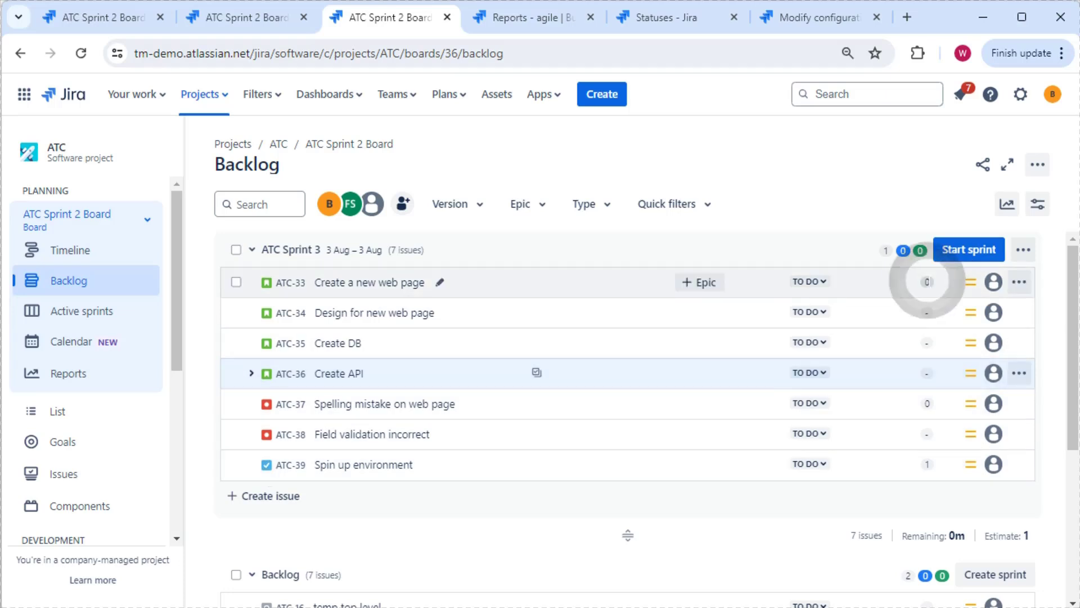
click(957, 279)
click(957, 280)
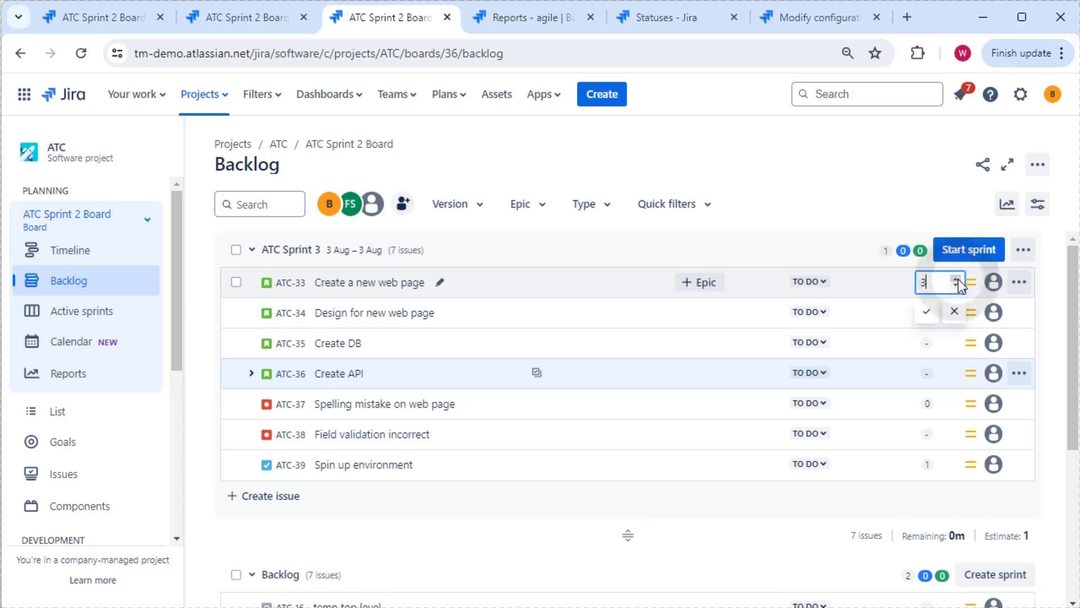
click(887, 216)
click(925, 342)
click(957, 339)
click(957, 339)
click(957, 338)
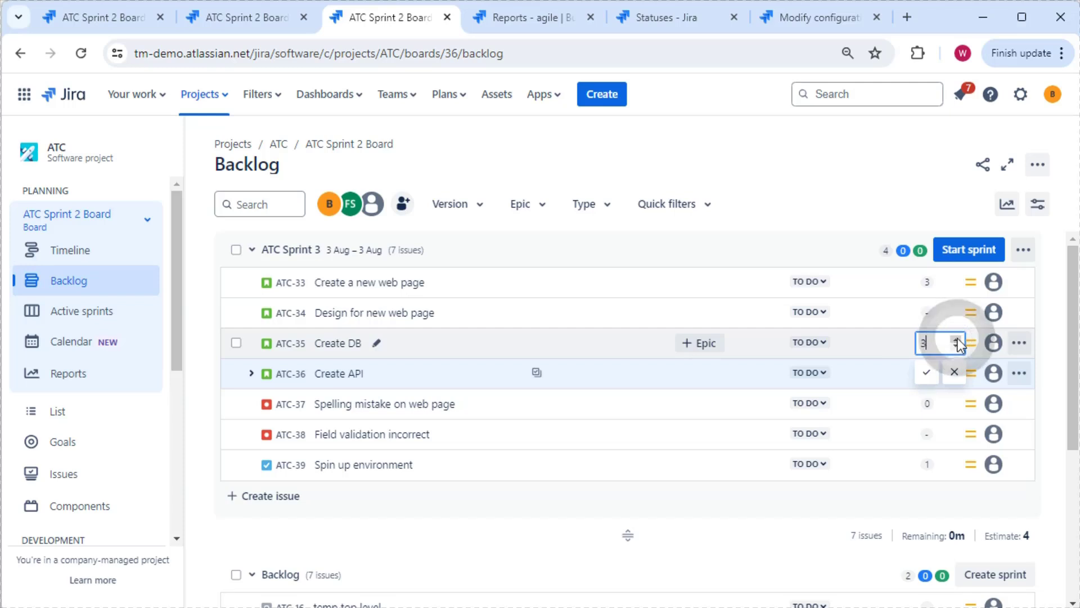
Set the story points of the "Design for new web page" story to 5.
click(928, 315)
click(956, 309)
click(956, 309)
click(956, 309)
click(956, 308)
click(956, 309)
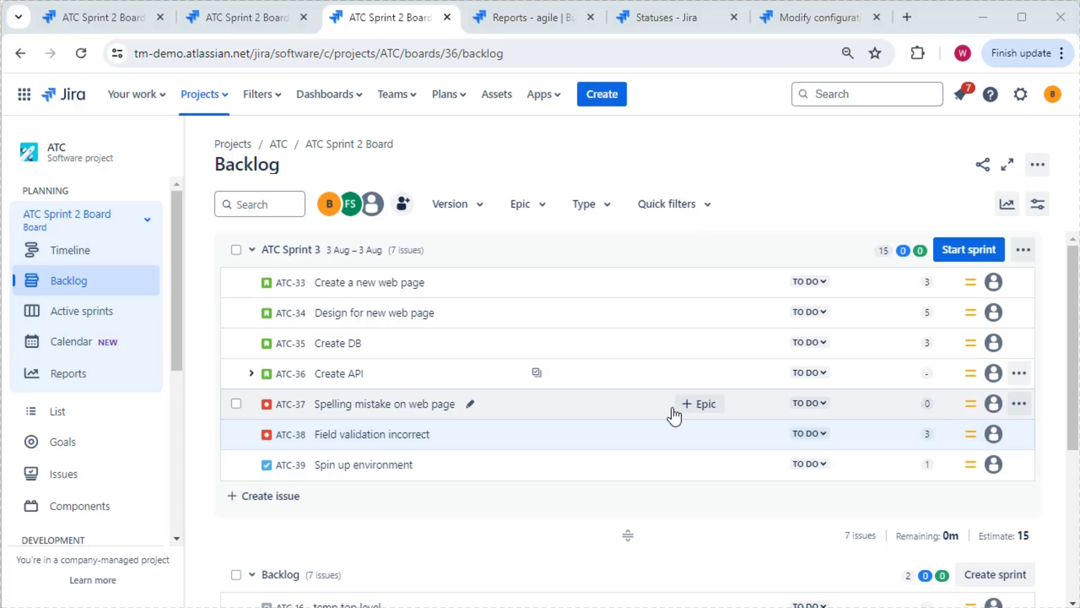
Open the details of the "Field validation incorrect" bug and set its Story Points to 4.
click(585, 444)
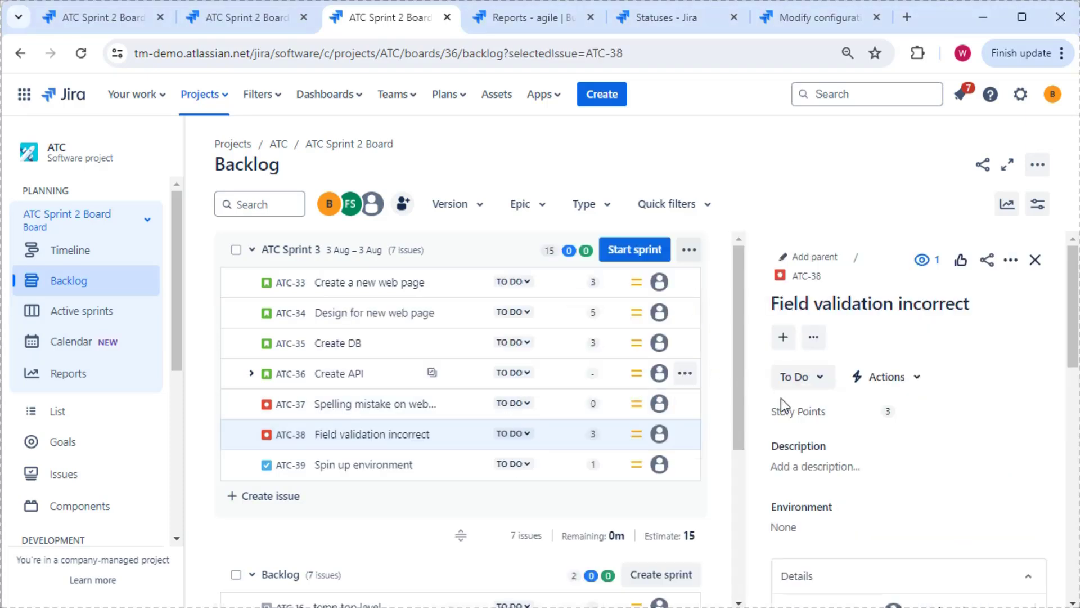
click(887, 411)
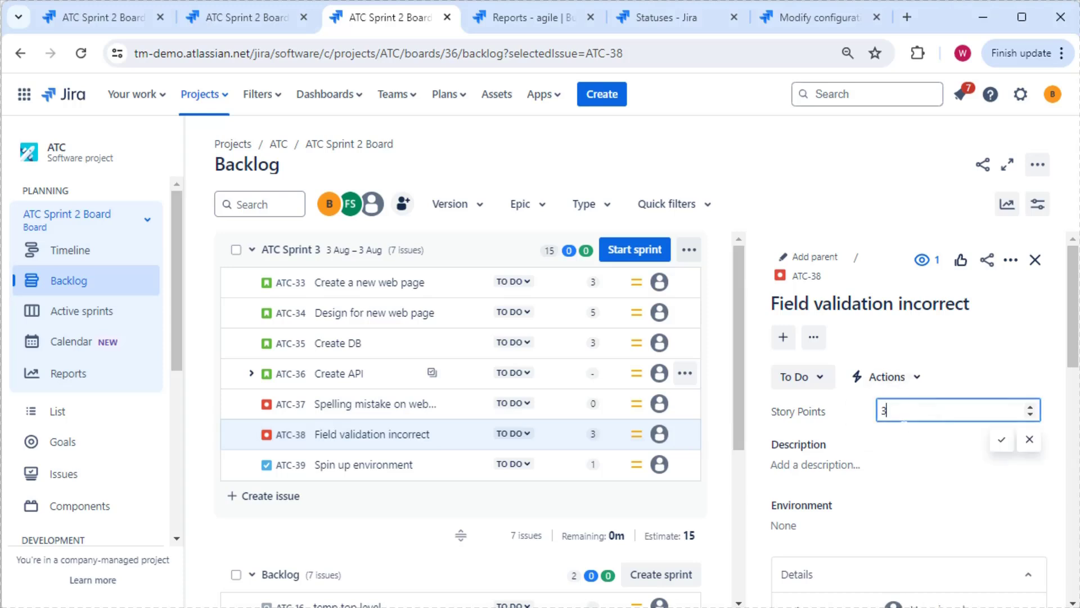
click(1030, 406)
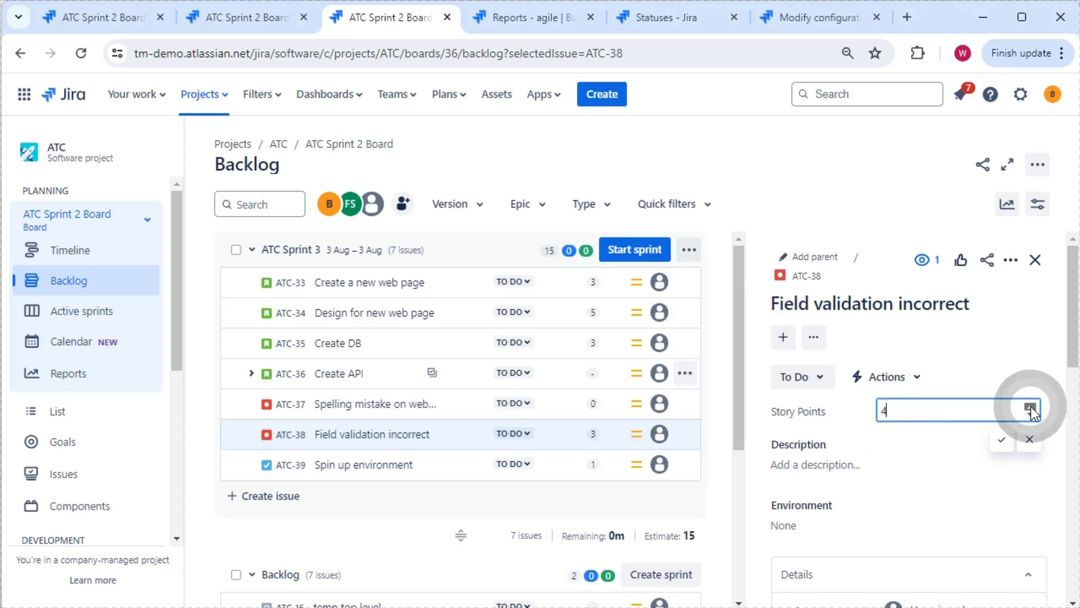
click(997, 442)
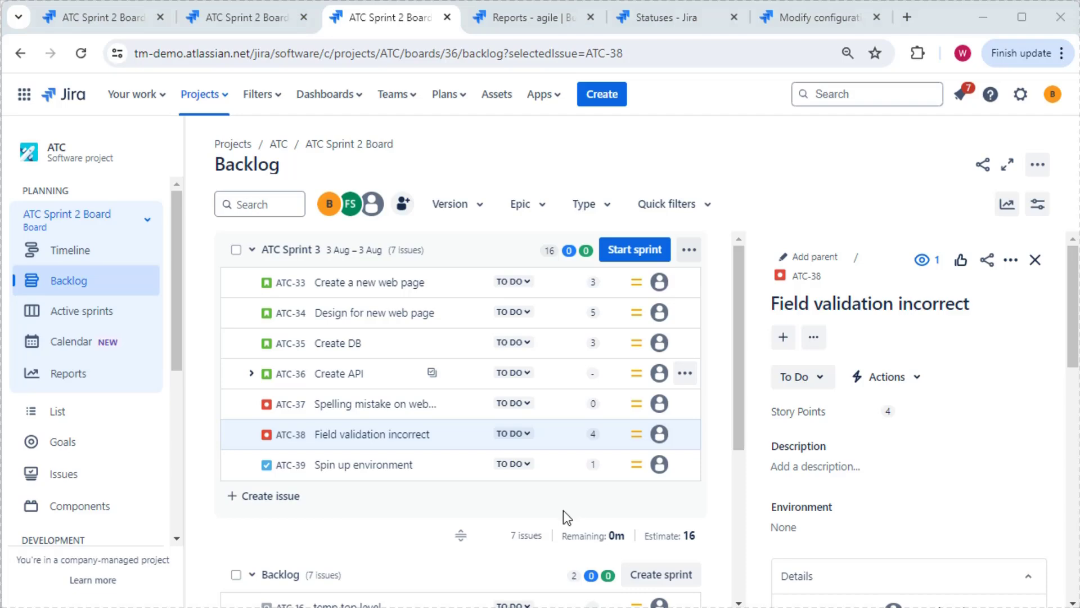
Start ATC Sprint 3 with its end date set to 8/3/2024 at 3:30 PM.
click(638, 258)
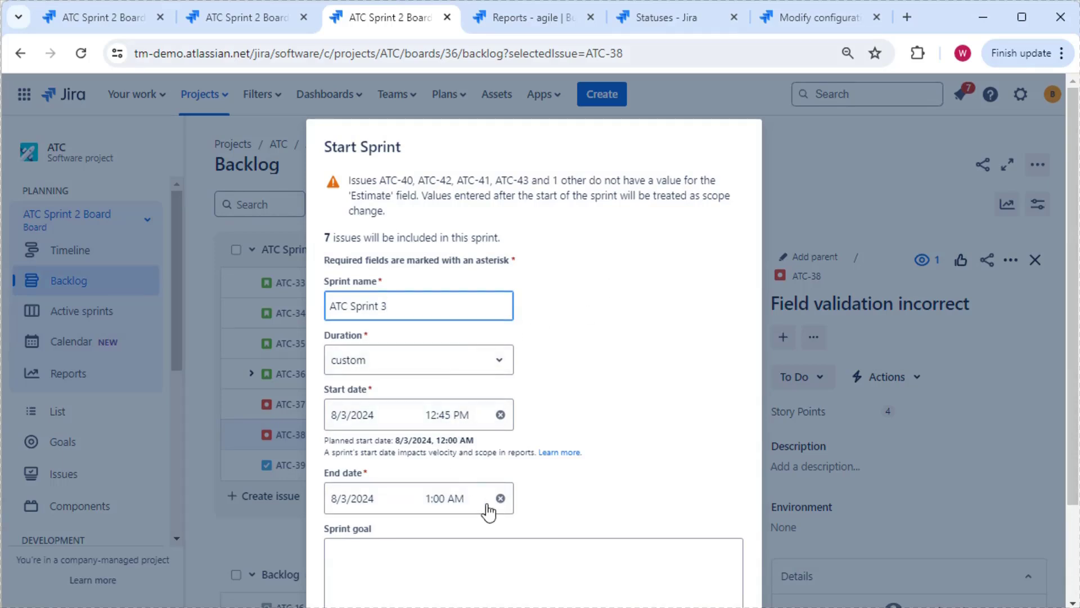
click(450, 504)
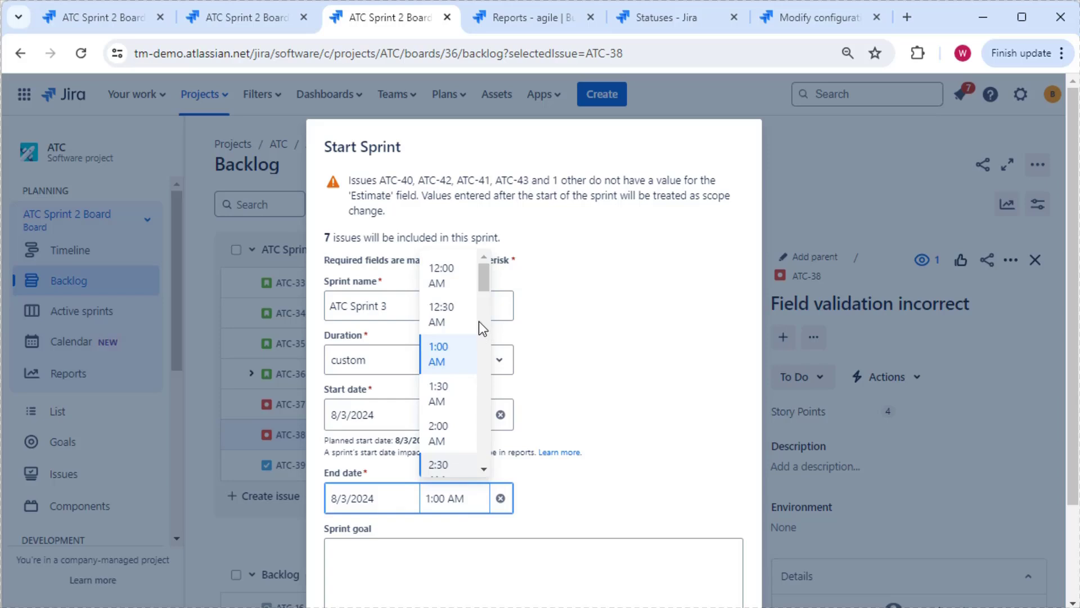
scroll(457, 435, down, 3)
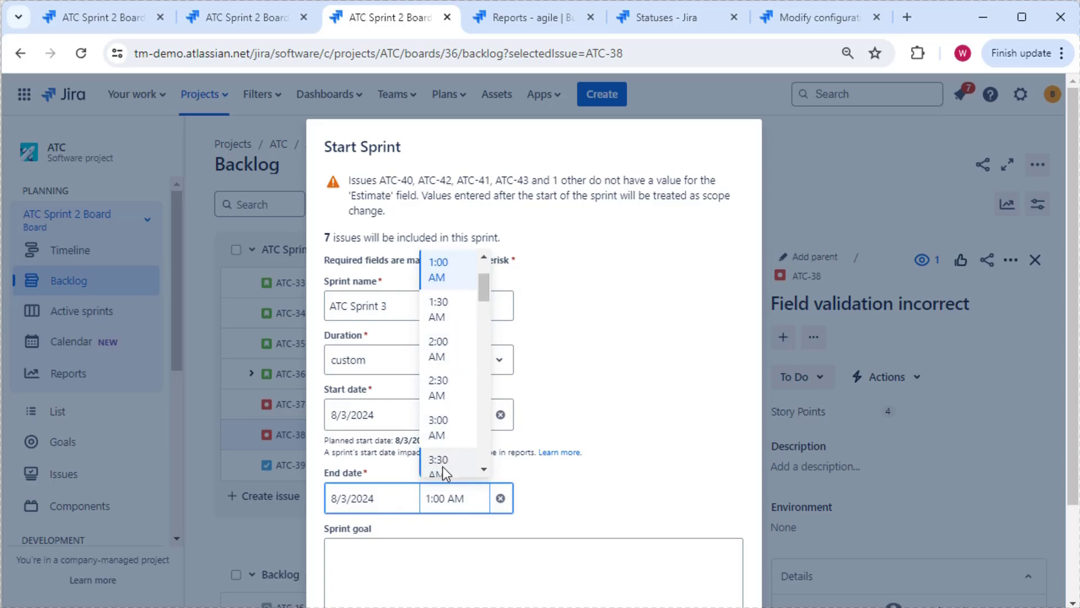
click(448, 421)
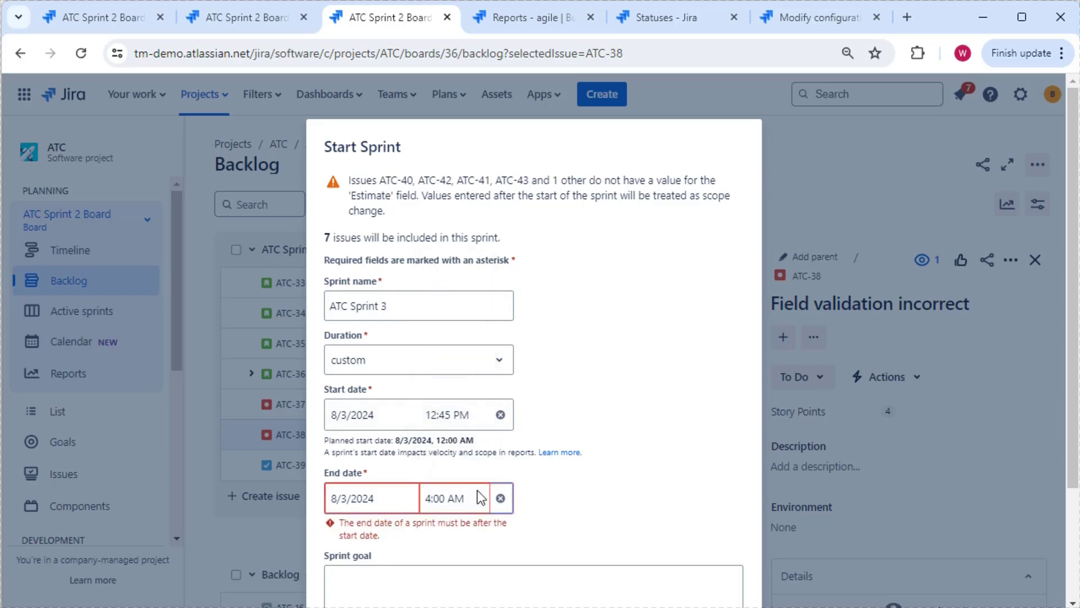
click(394, 500)
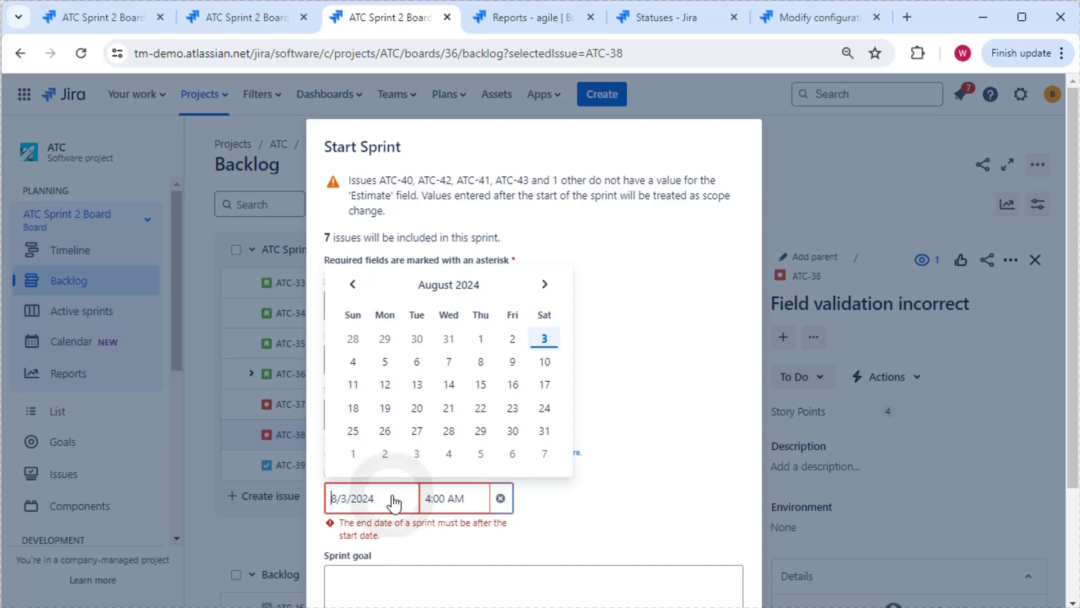
click(544, 339)
scroll(619, 450, down, 2)
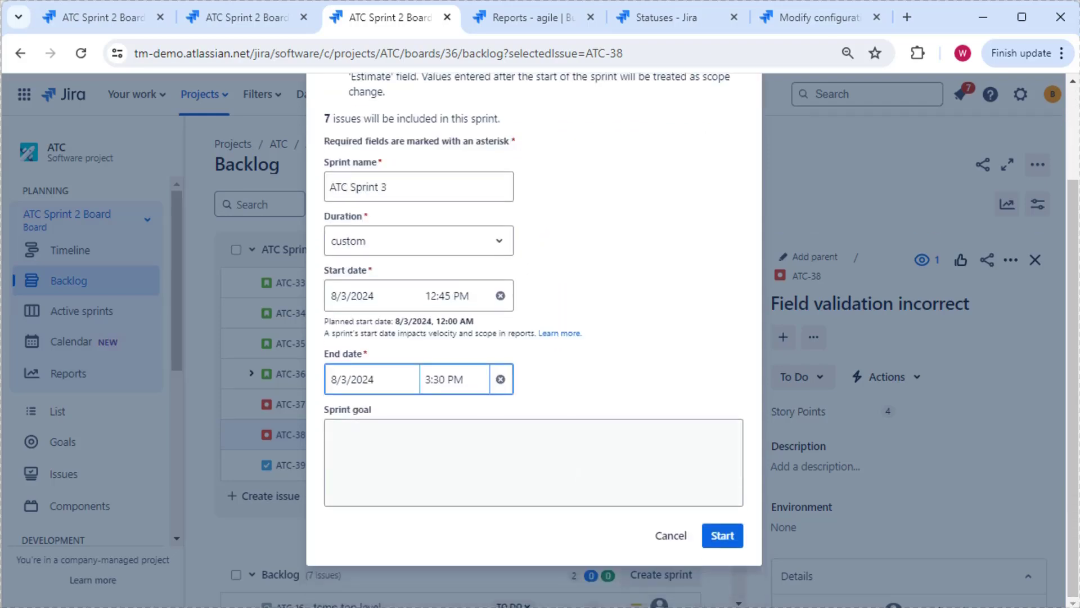
click(715, 537)
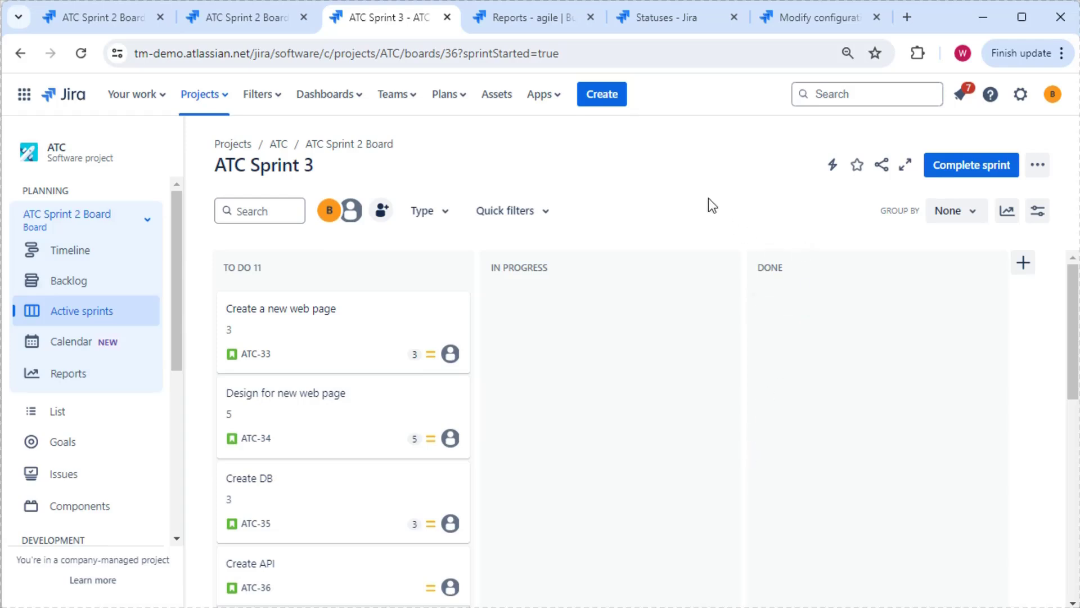
Start creating a Scrum board based on an existing project.
click(147, 224)
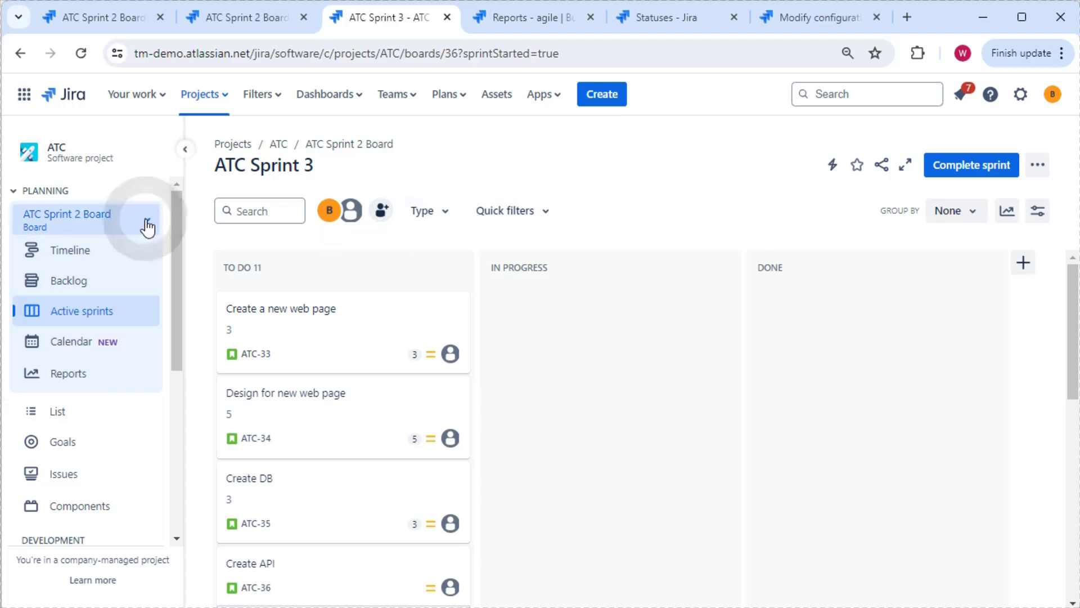
click(80, 548)
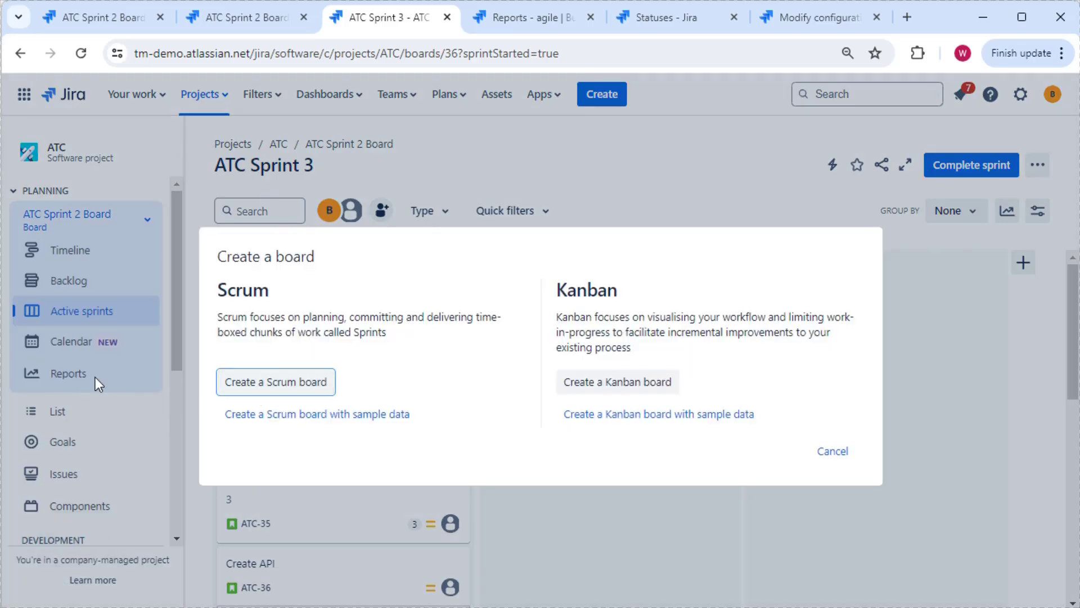
click(297, 387)
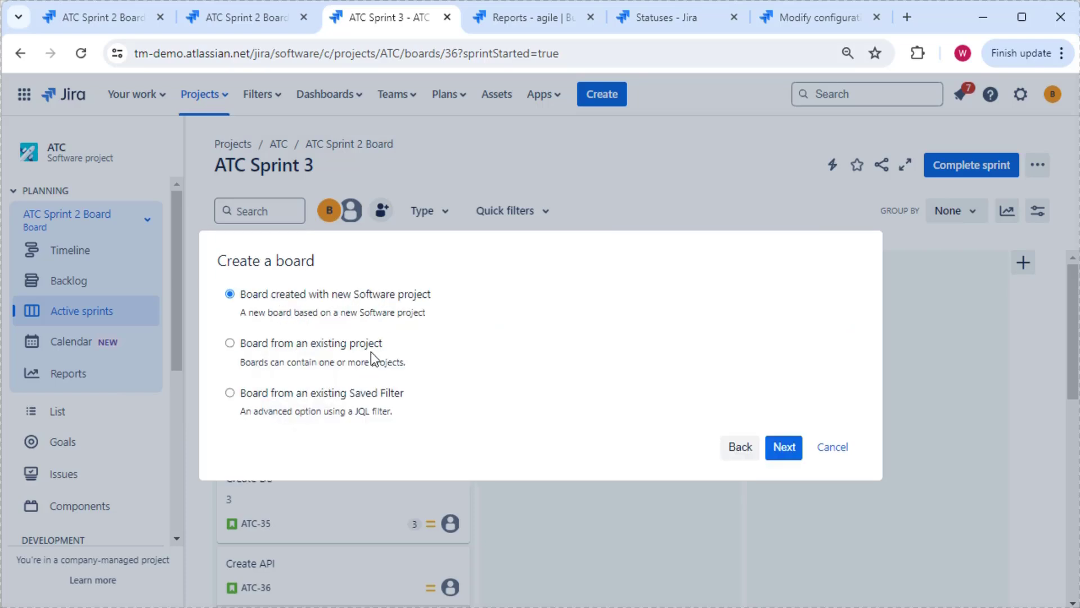
click(304, 348)
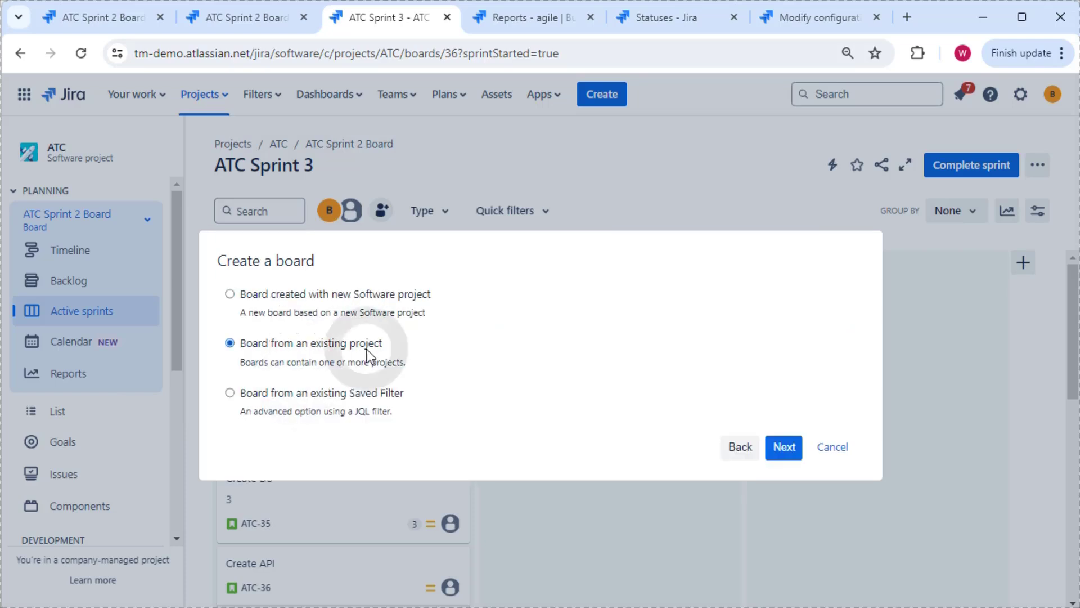
click(779, 446)
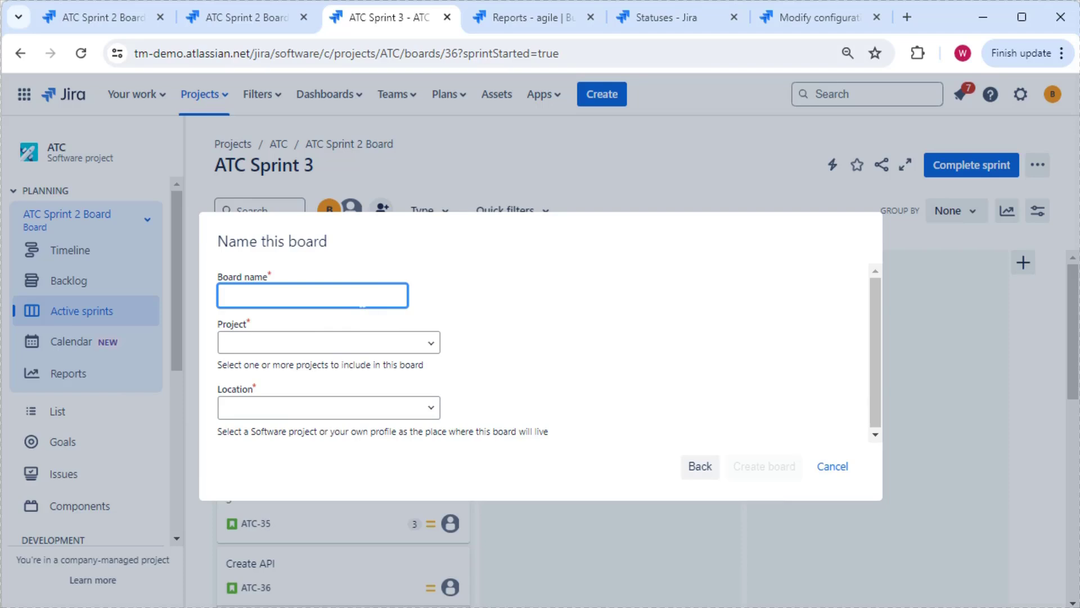
Name the board "ATC Sprint 3 Board", assign the ATC project with ATC as its location, and create it.
click(361, 304)
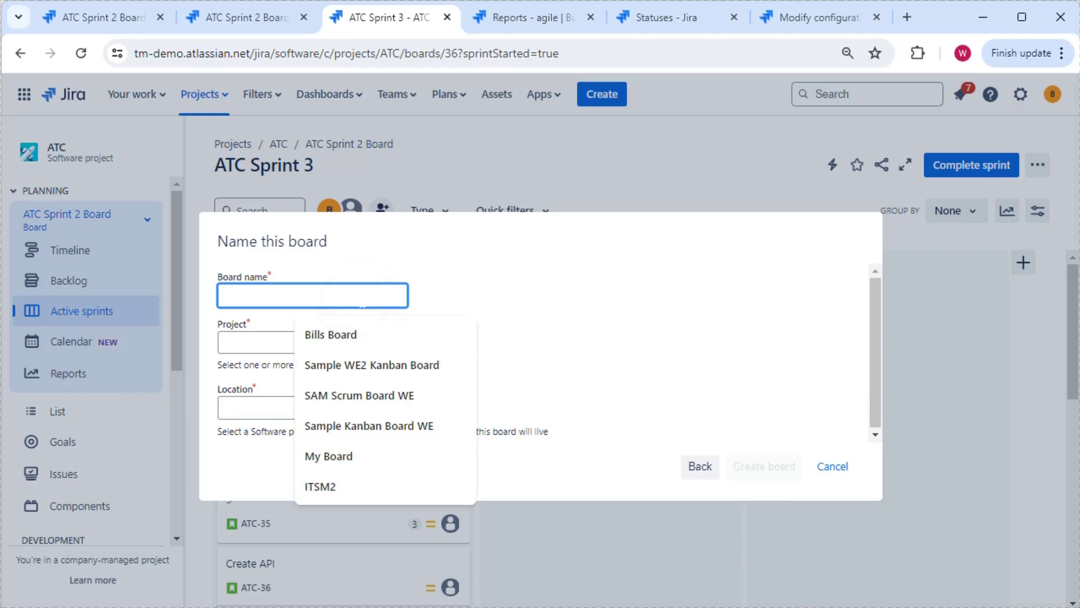
text(ATC Sp)
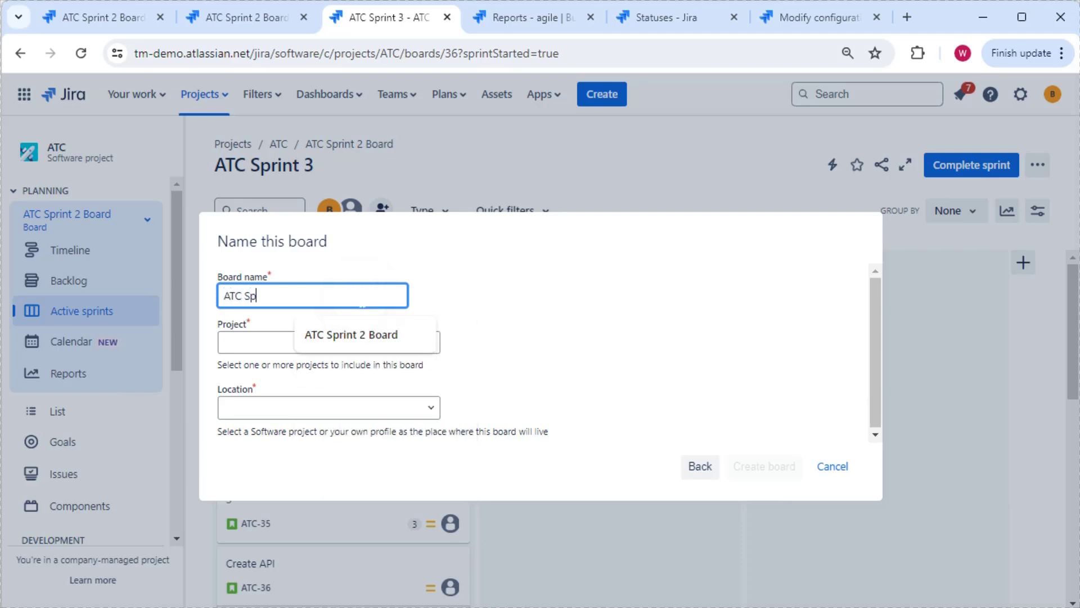
text(rint 3)
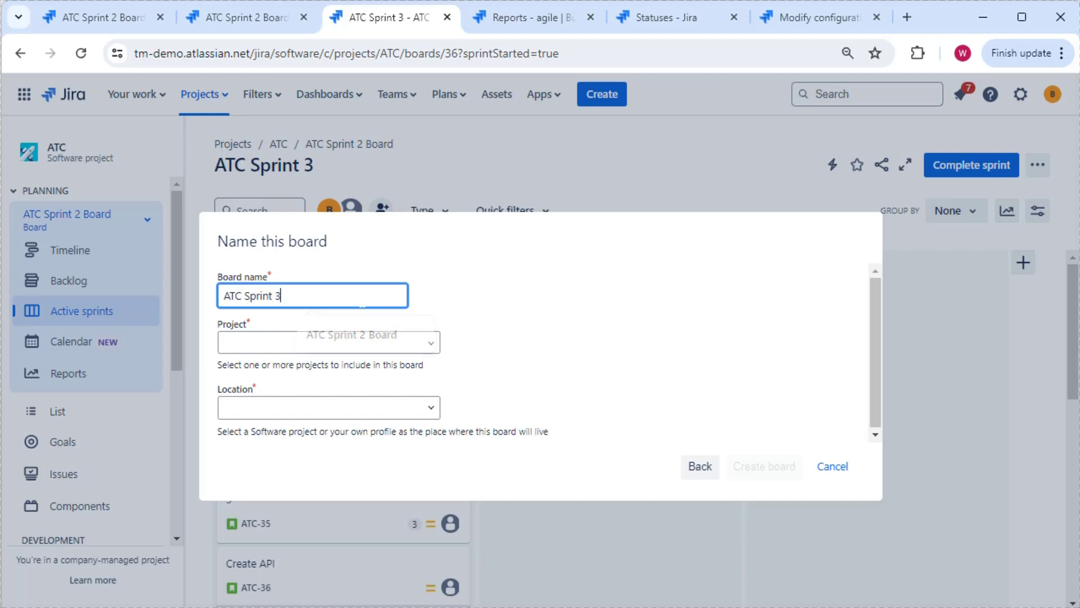
text( Board)
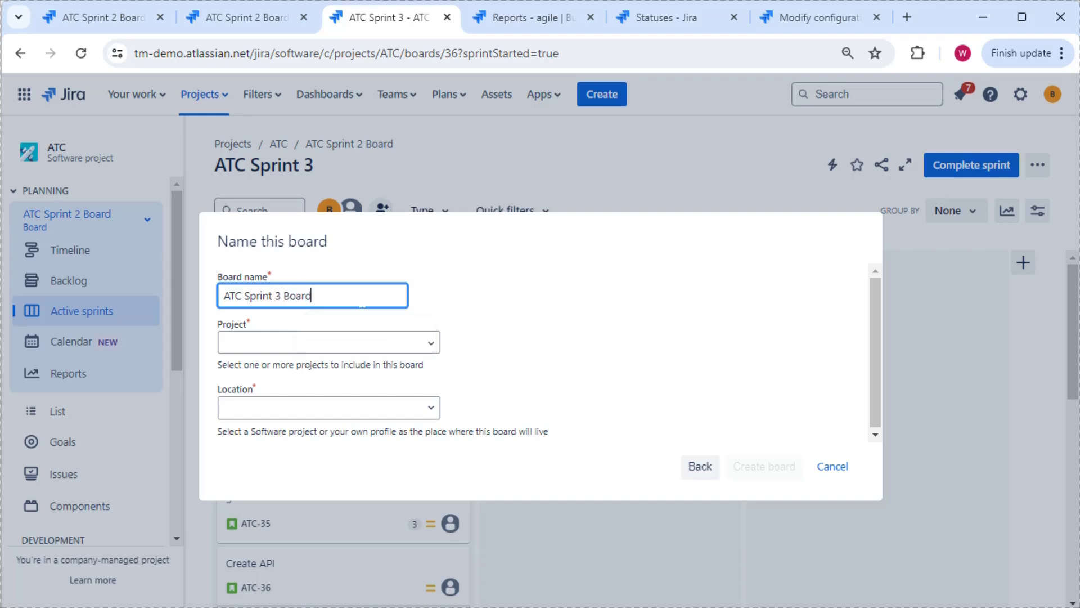
click(314, 342)
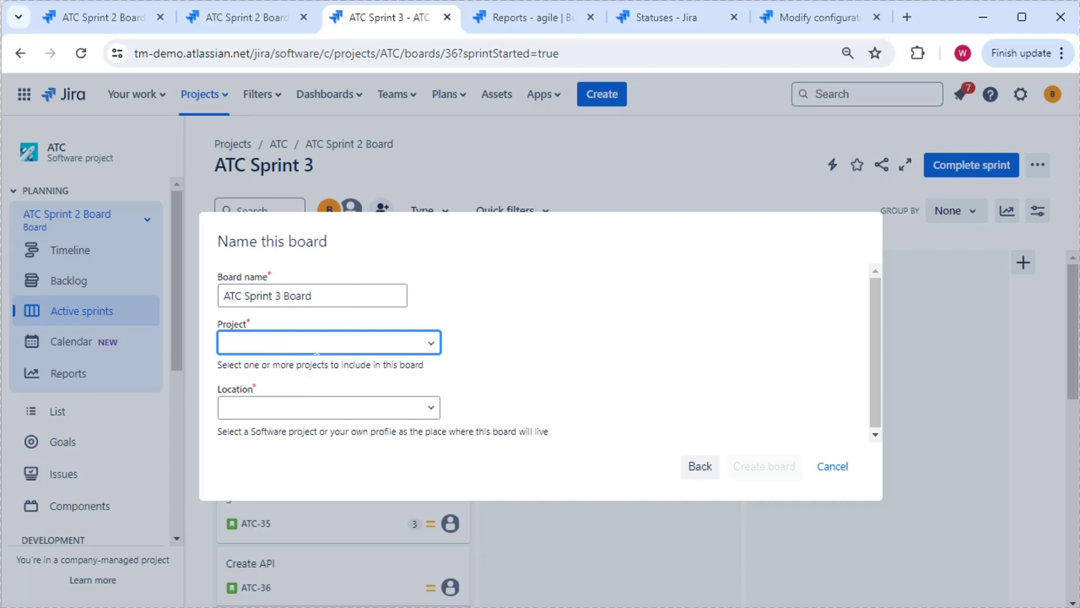
text(ATC)
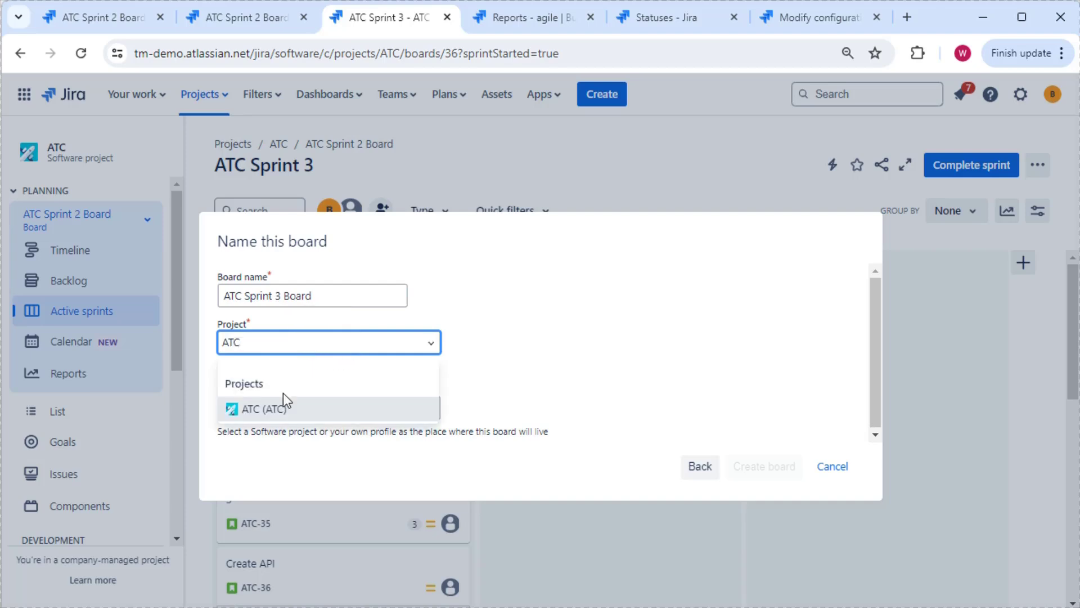
click(281, 410)
click(284, 408)
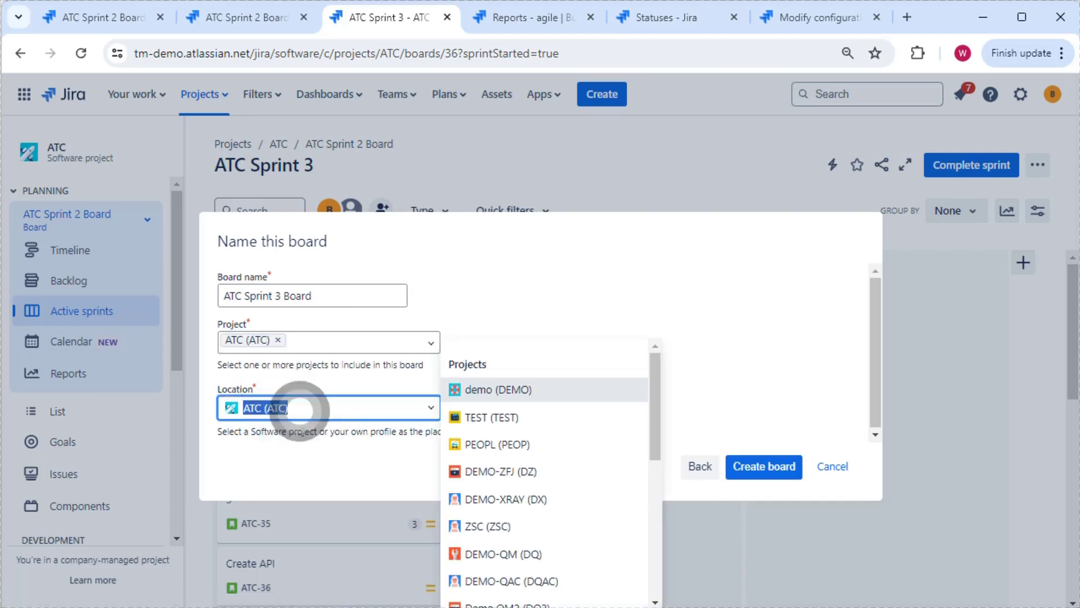
click(725, 276)
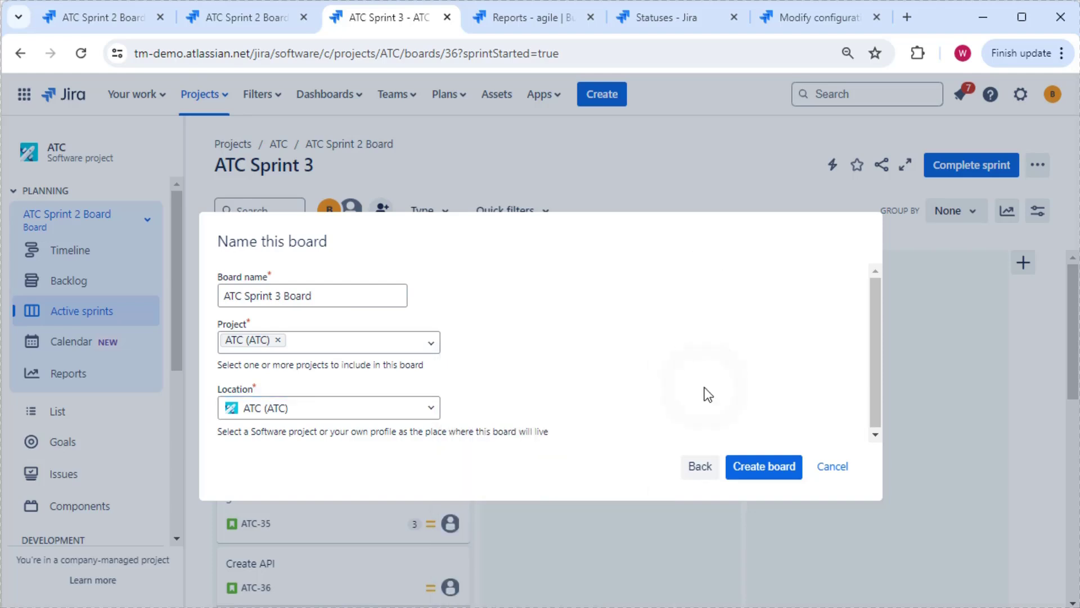
click(760, 470)
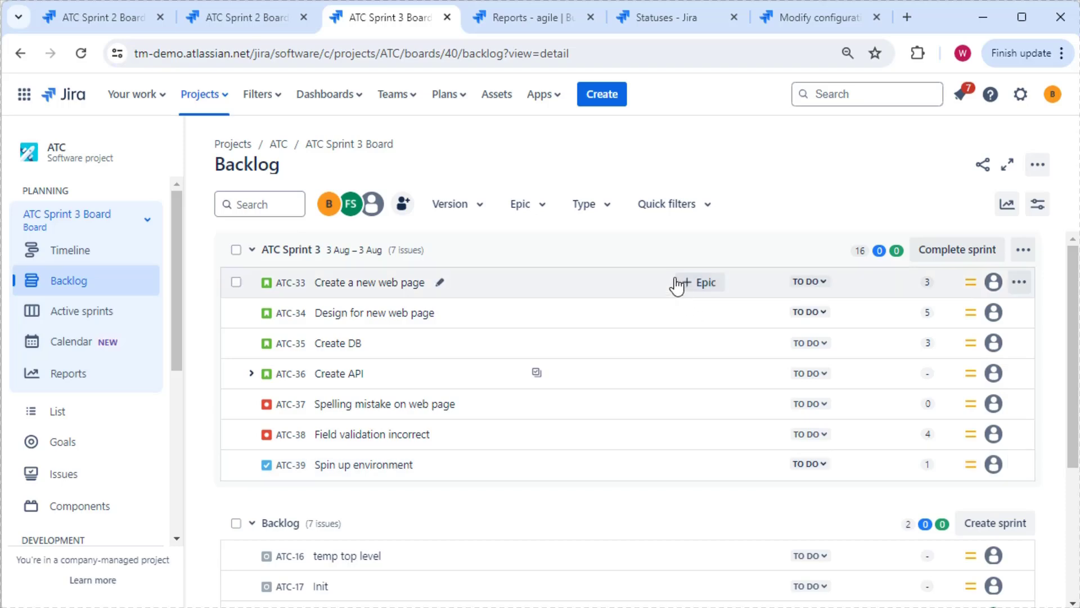
Open the configuration of ATC Sprint 3 Board and examine the project condition in its filter query.
click(1037, 164)
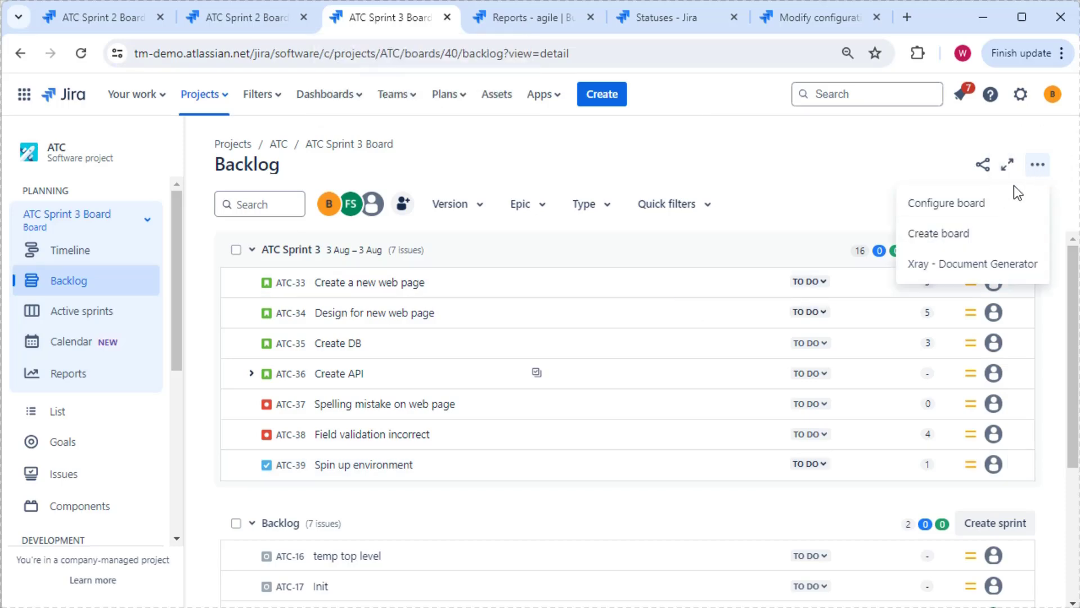
click(972, 205)
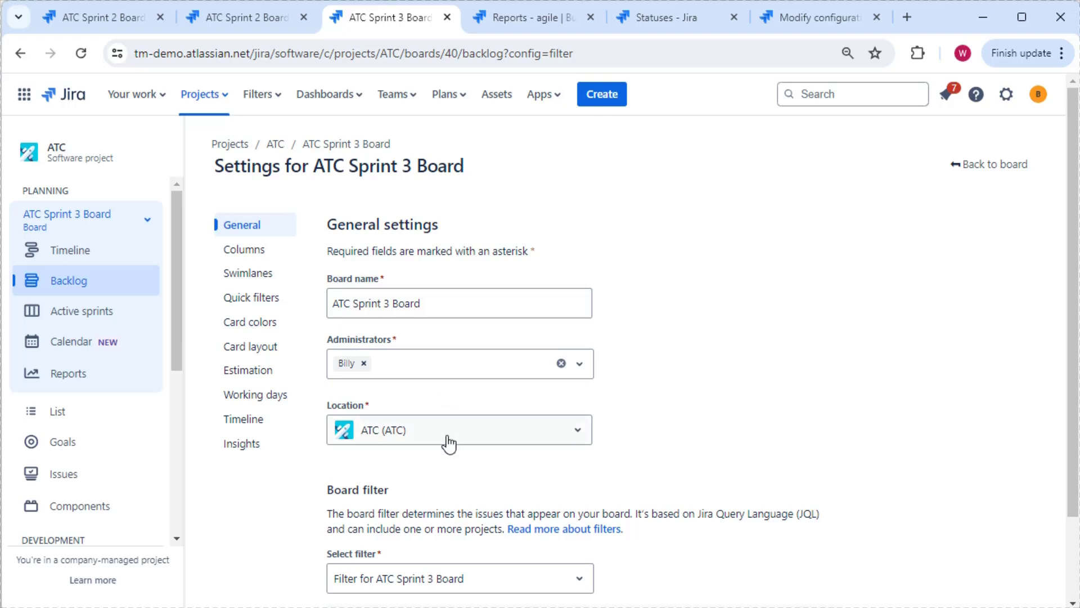
scroll(528, 457, down, 2)
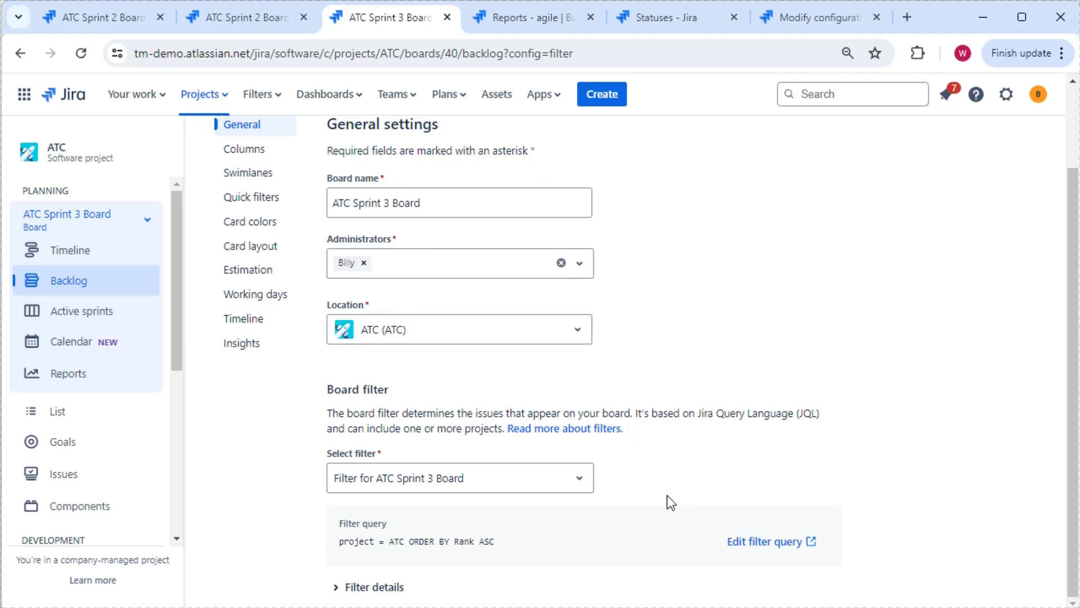
double_click(349, 541)
drag(403, 541, 349, 542)
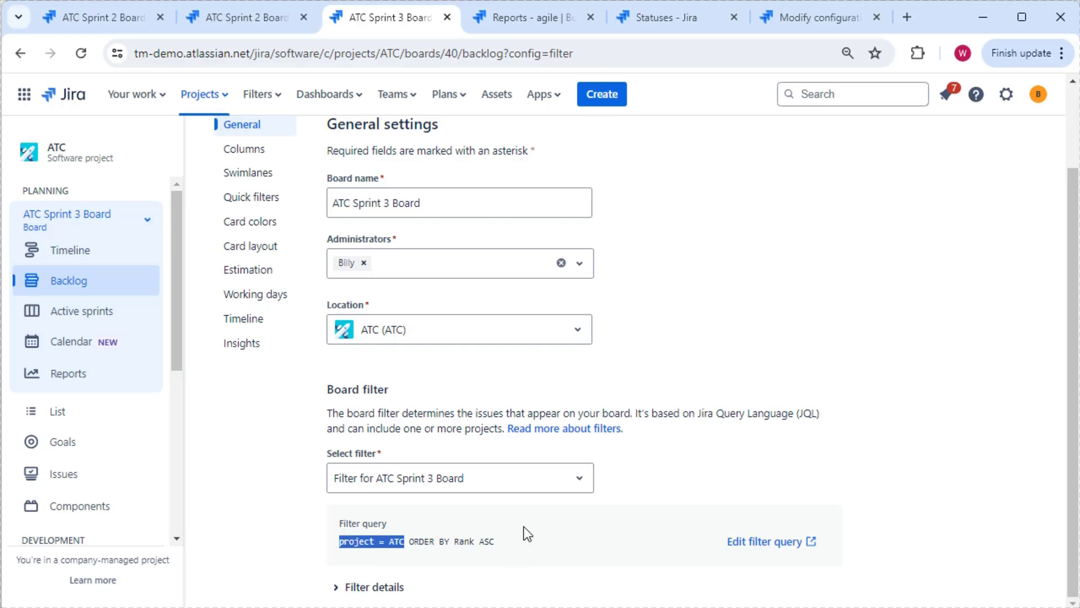
Draft the condition "and issuetype = story" in the board's filter query, then close the filter without saving.
click(798, 546)
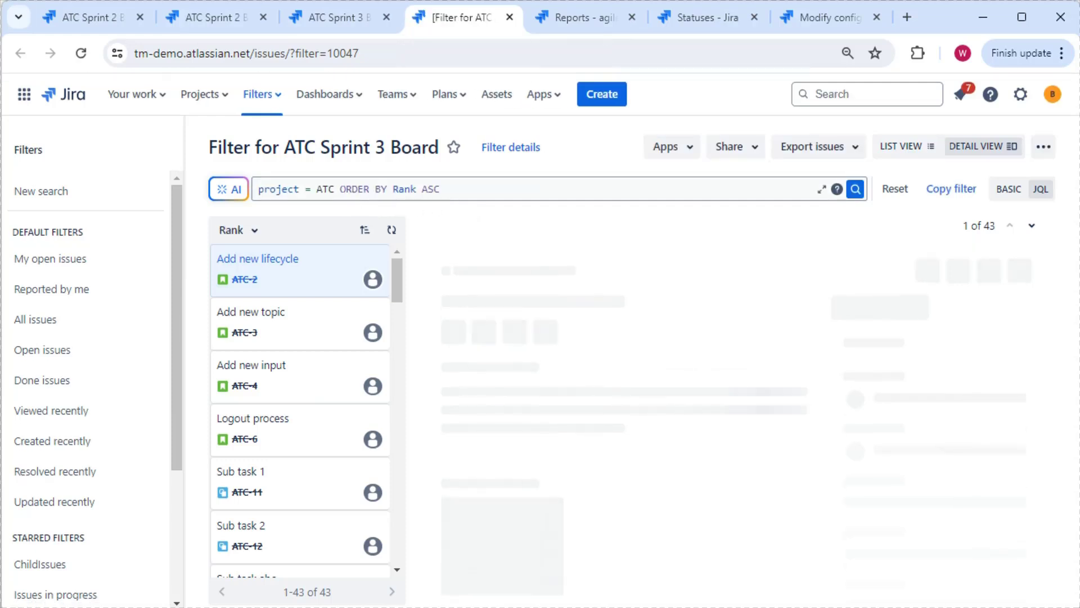
click(339, 189)
text(and issuetype = story)
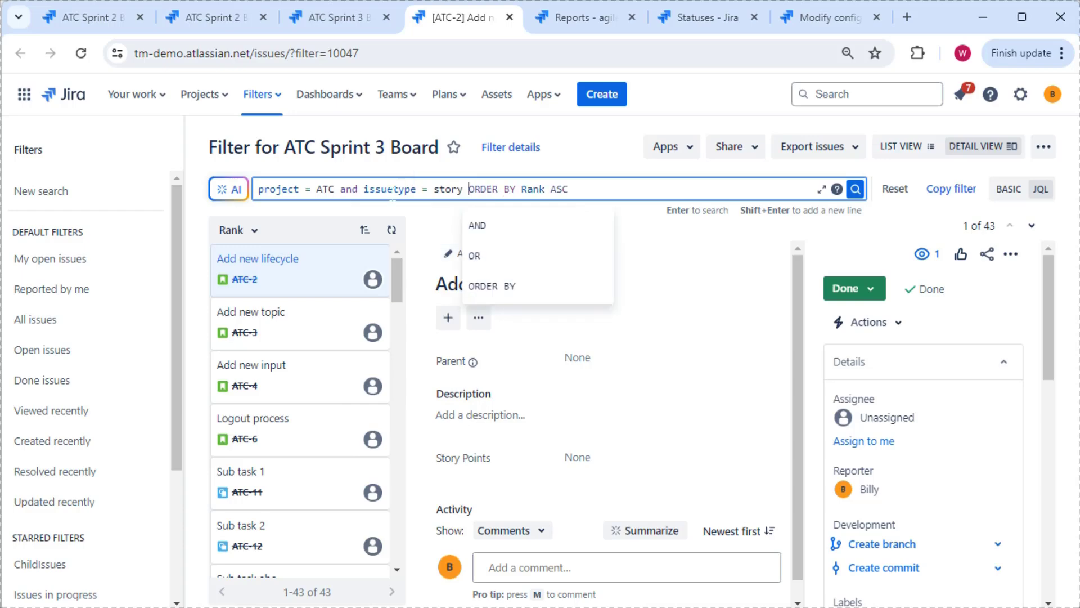
click(697, 191)
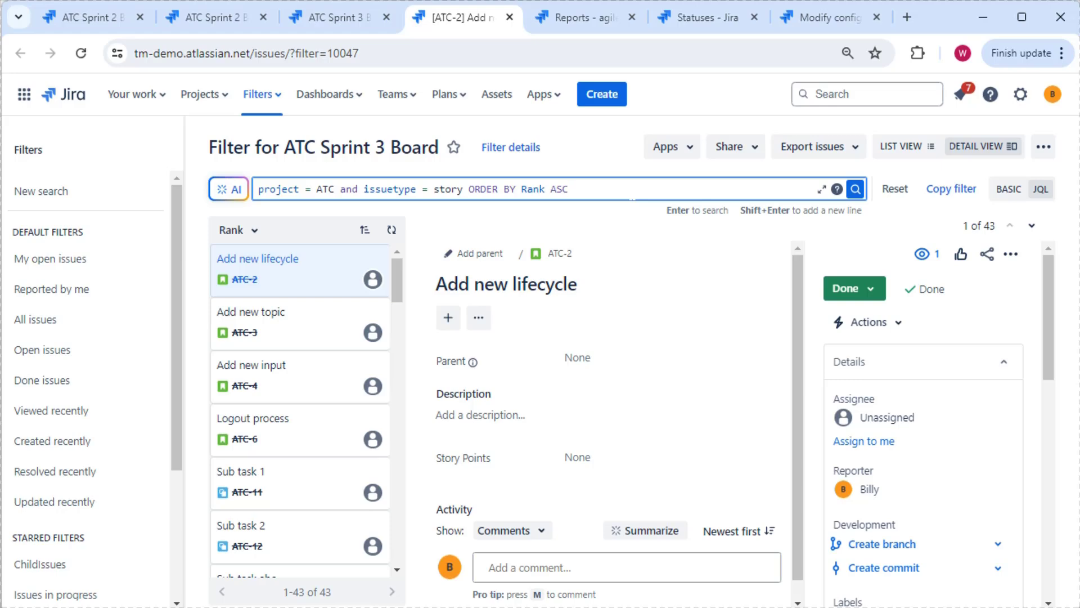
click(509, 16)
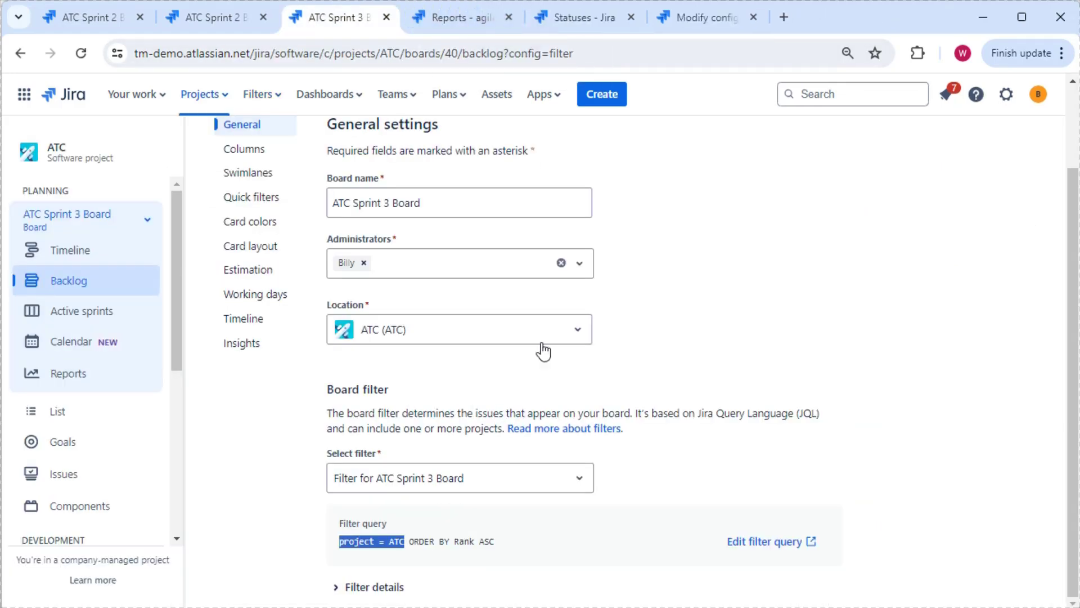
Examine how statuses map to the To Do, In Progress and Done columns in the board's column settings.
double_click(444, 541)
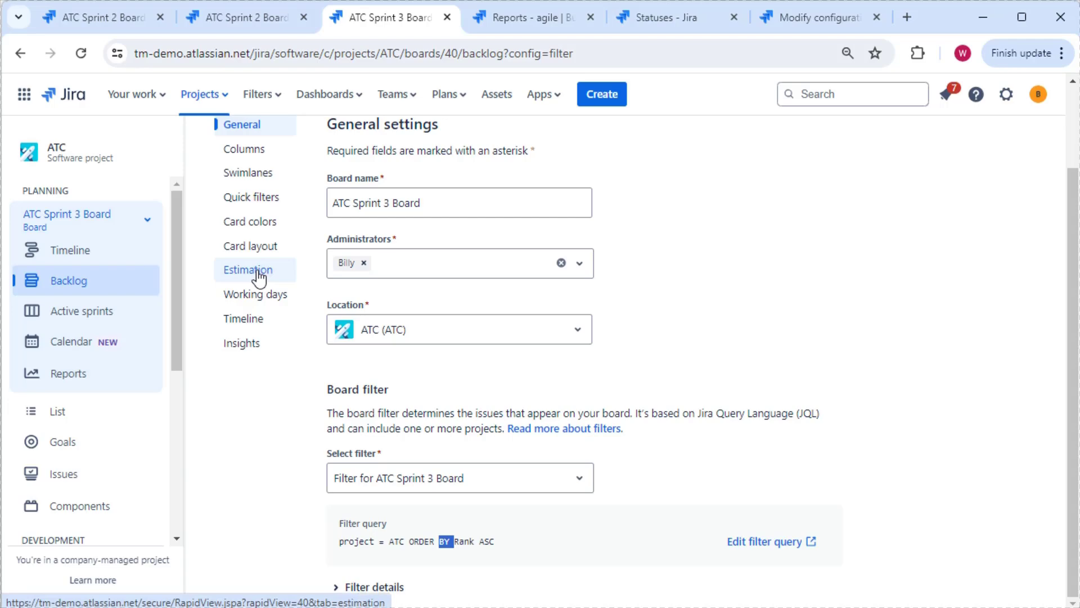
click(237, 150)
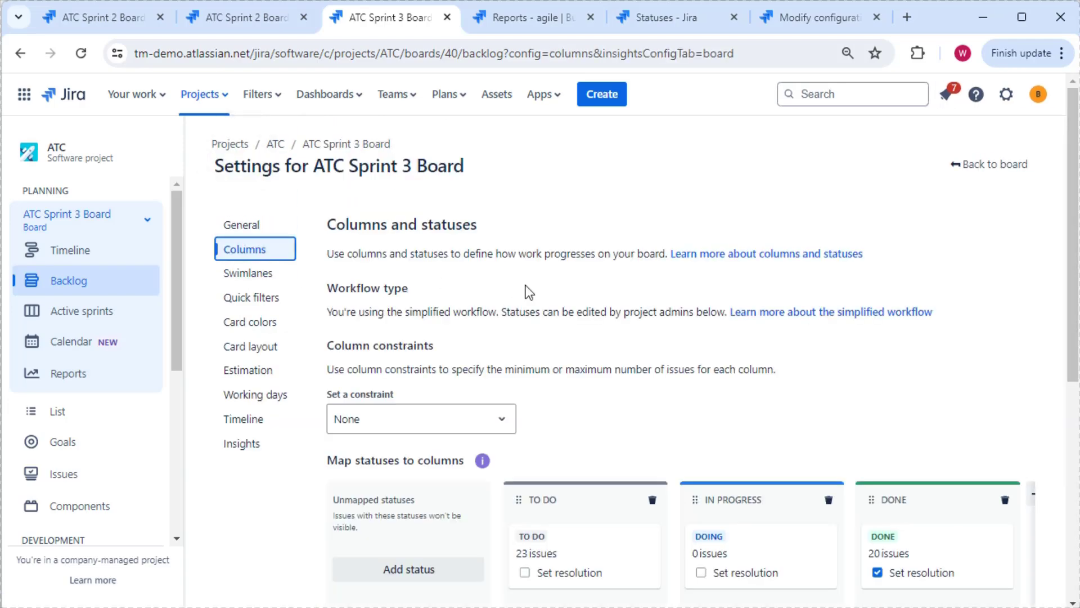
scroll(999, 363, down, 2)
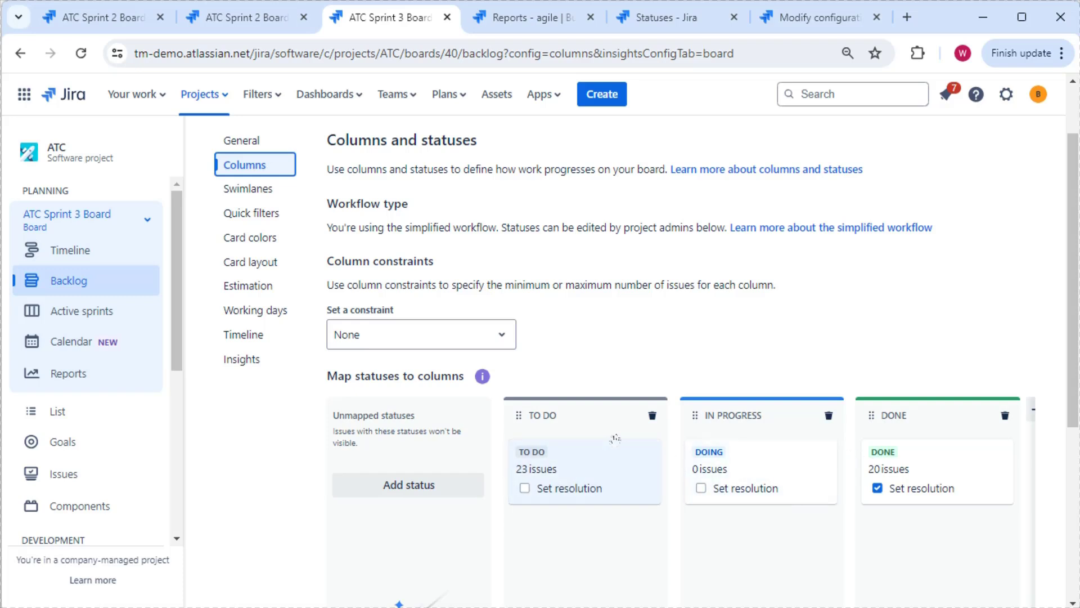
mouse_move(535, 427)
mouse_down()
mouse_move(836, 529)
mouse_move(849, 570)
mouse_up()
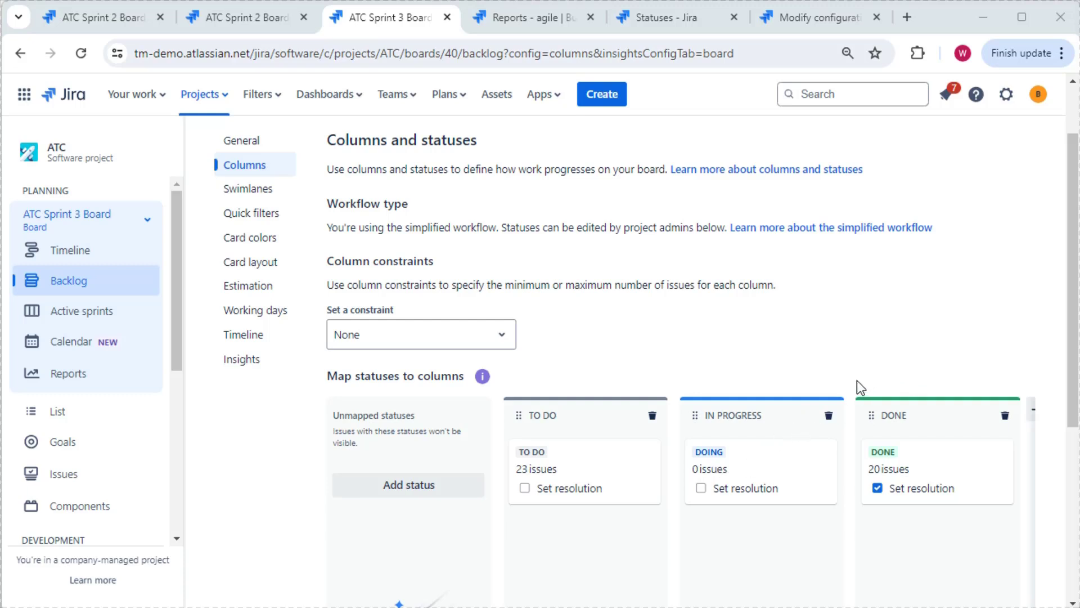
drag(852, 380, 932, 453)
mouse_move(841, 374)
mouse_down()
mouse_move(973, 473)
mouse_move(1046, 574)
mouse_up()
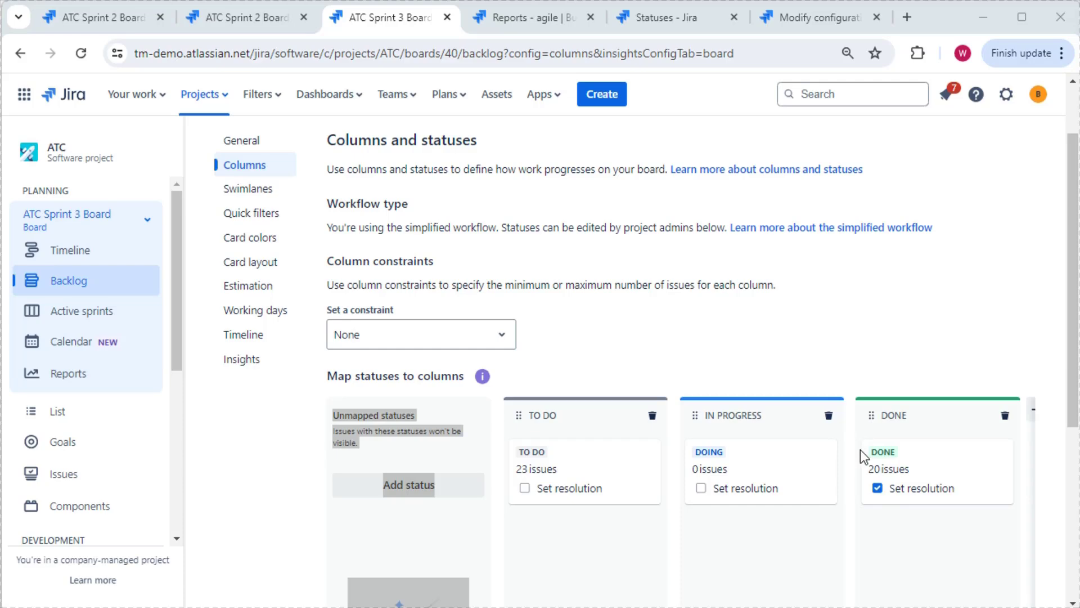
click(813, 306)
Review the available estimation methods in the ATC Sprint 3 Board settings without changing Story points.
click(261, 286)
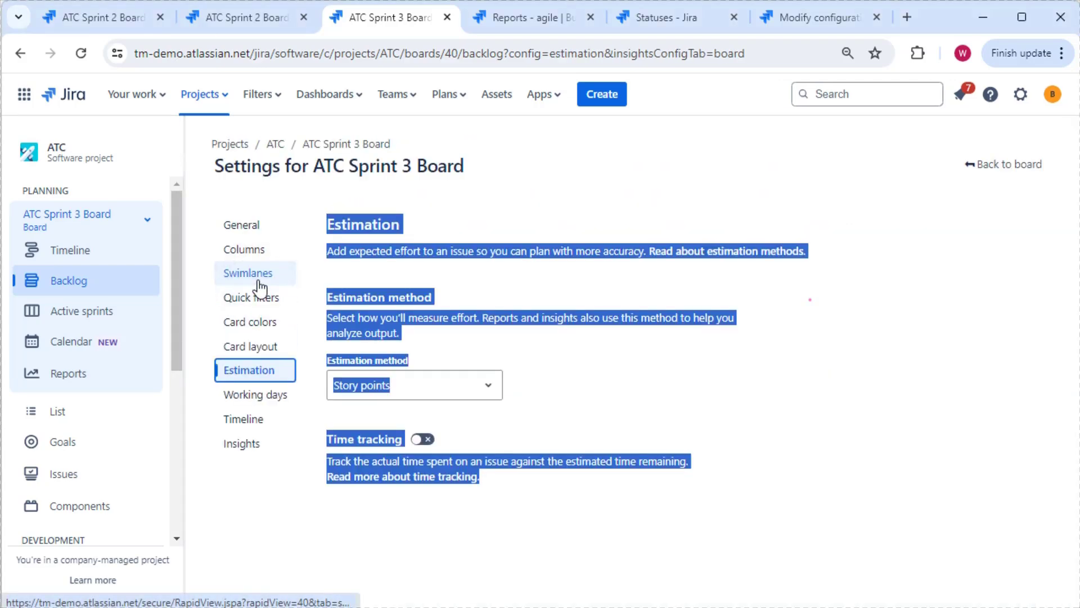
click(590, 319)
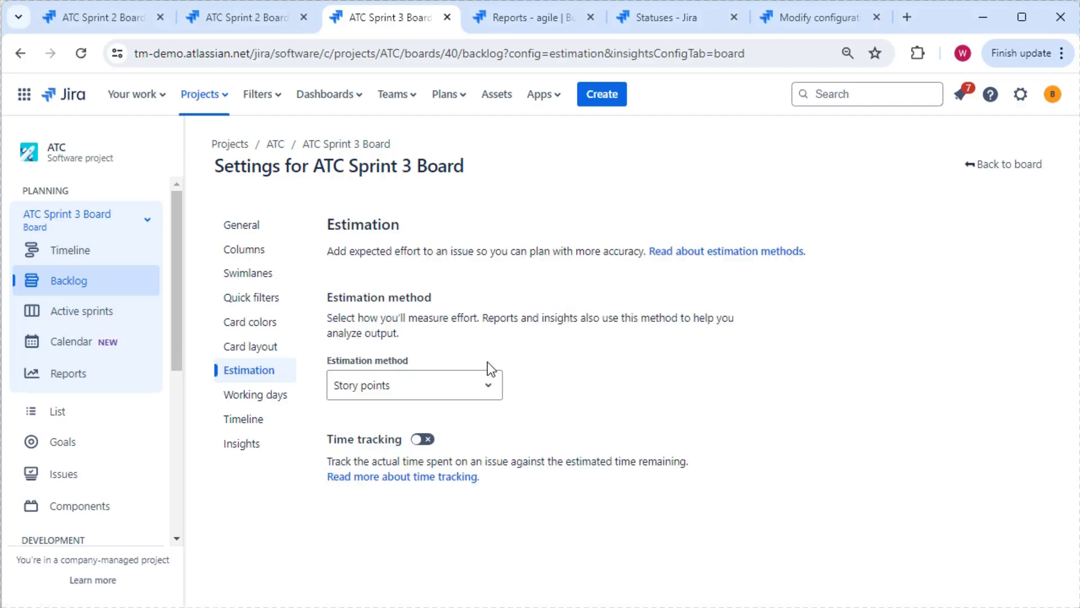
click(483, 384)
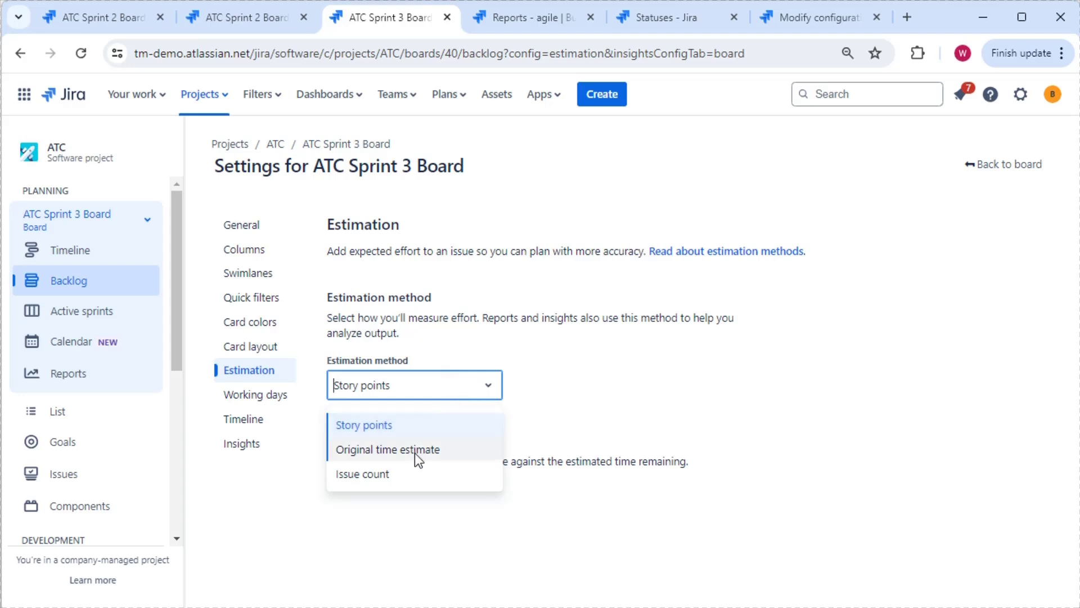
click(769, 369)
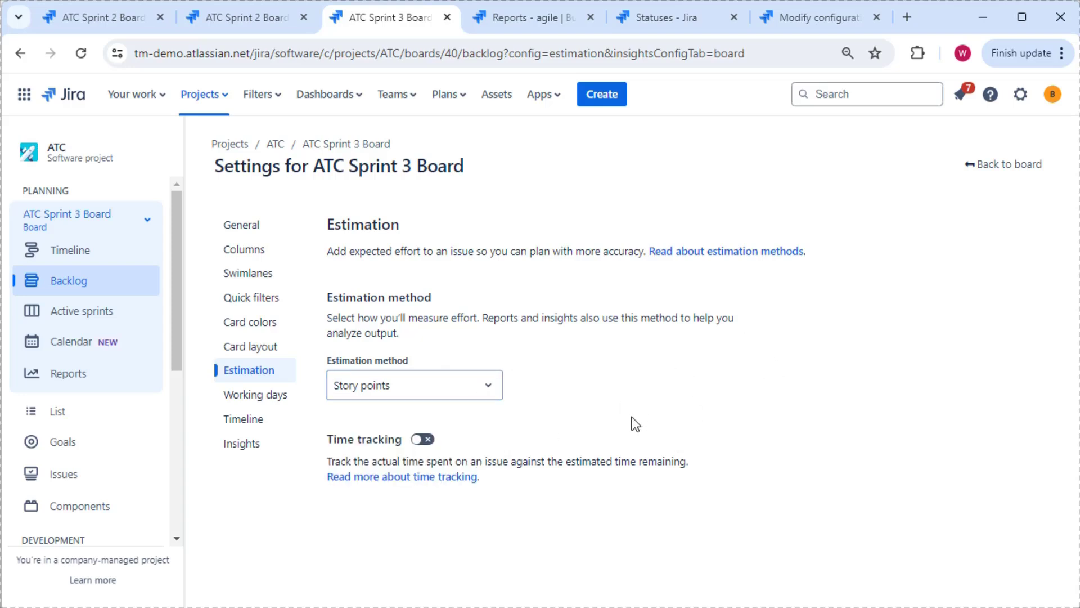
click(457, 391)
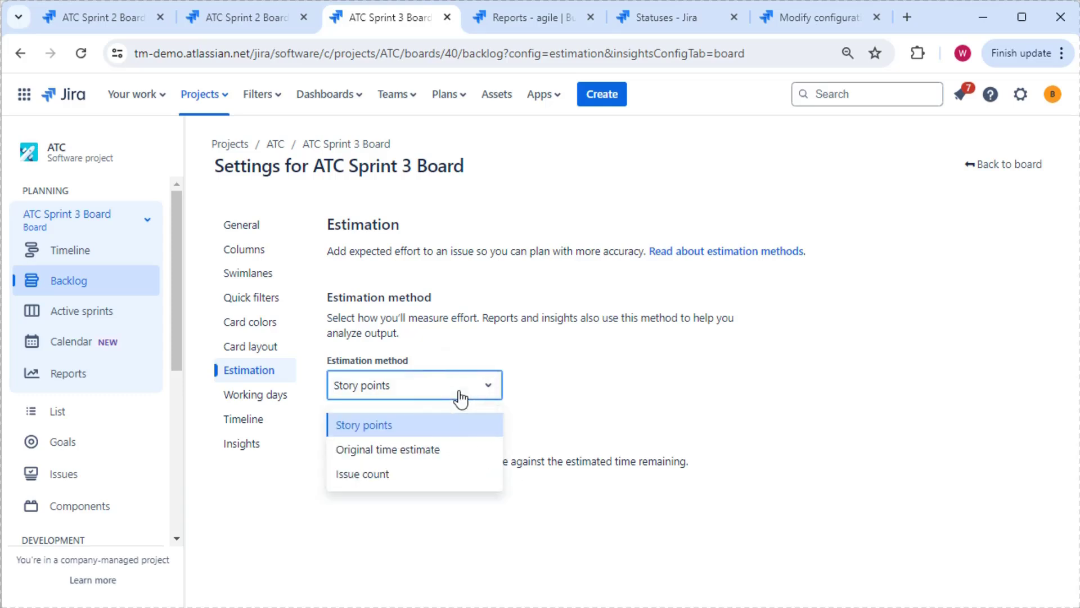
click(460, 392)
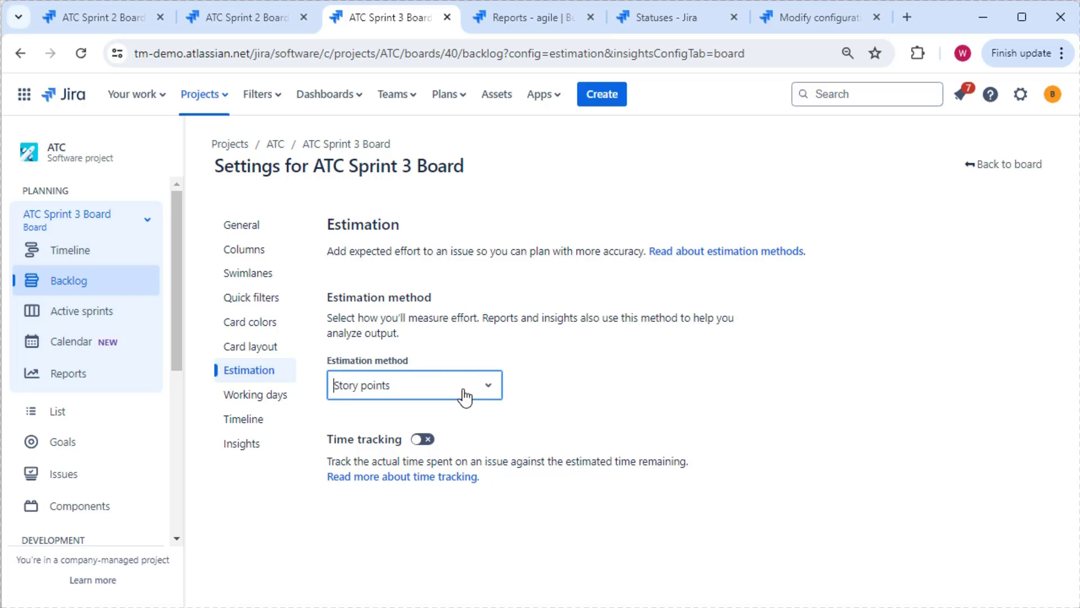
Move the ATC Sprint 3 Board page to the first browser tab and switch to the ATC Sprint 2 Board settings.
drag(440, 18, 113, 29)
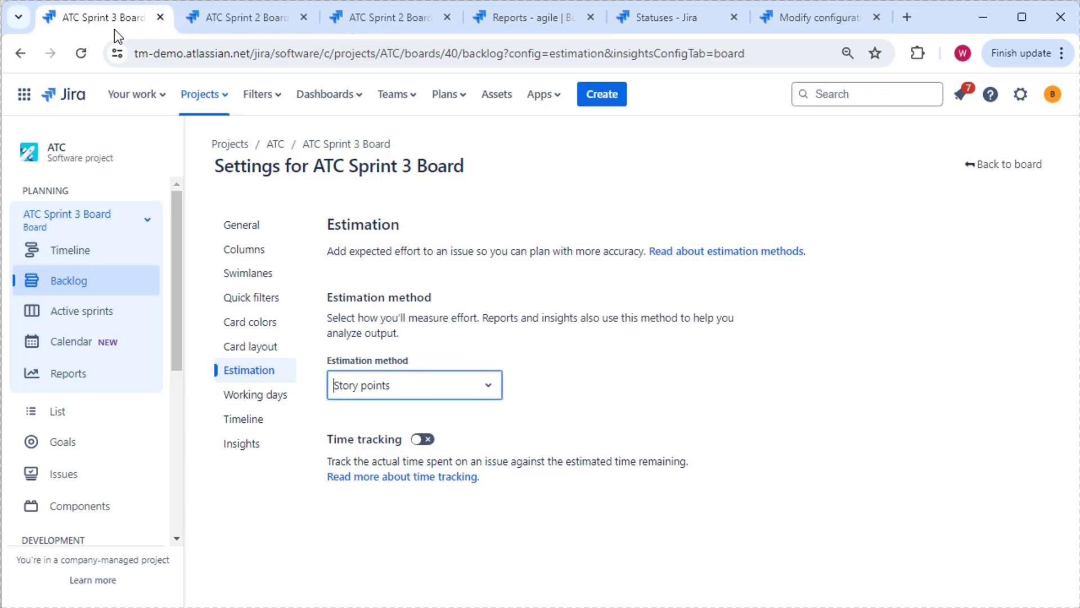
click(229, 19)
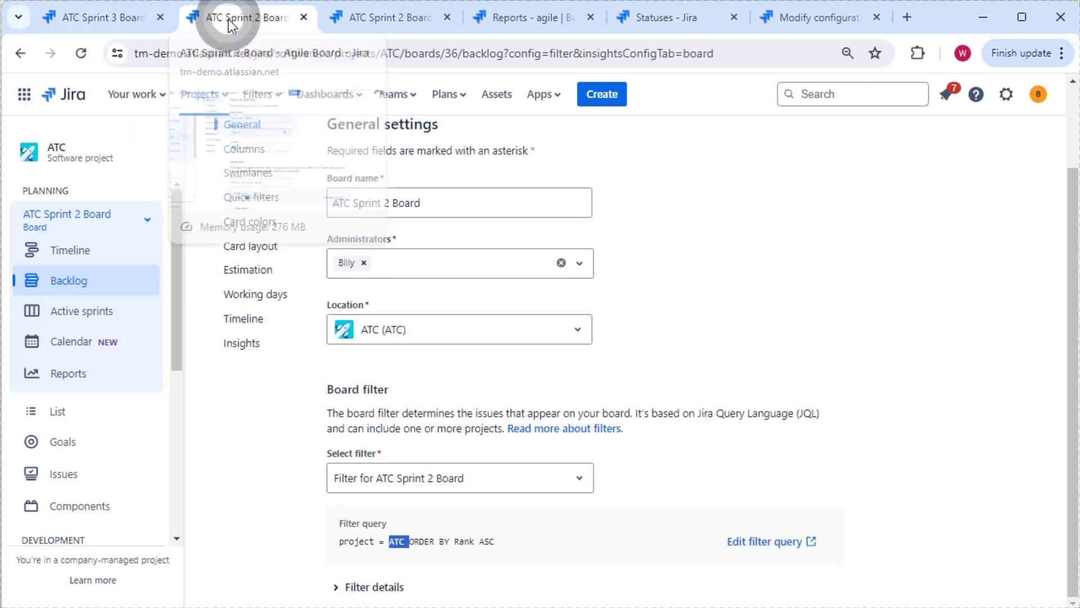
Switch to the ATC Sprint 3 Board's active sprint and collapse the ATC-36 Create API group.
click(144, 222)
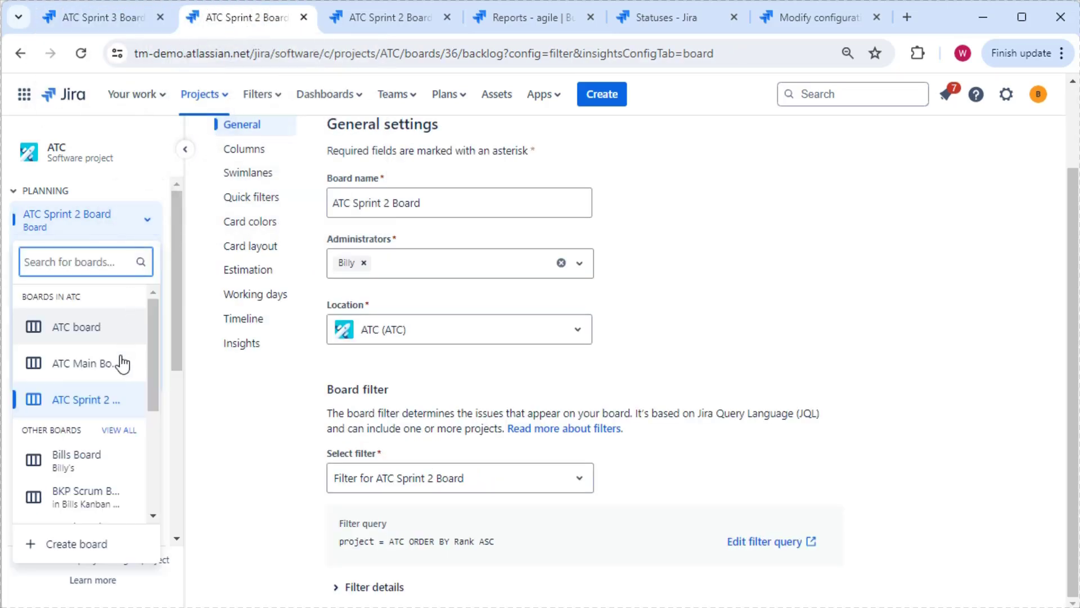
text(atc)
click(103, 437)
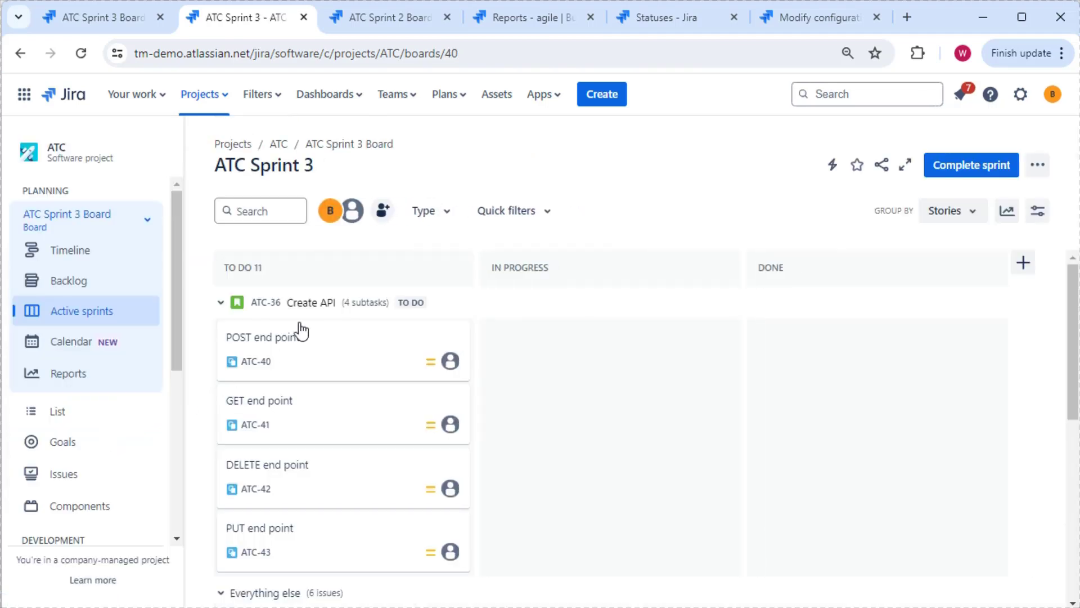
click(221, 304)
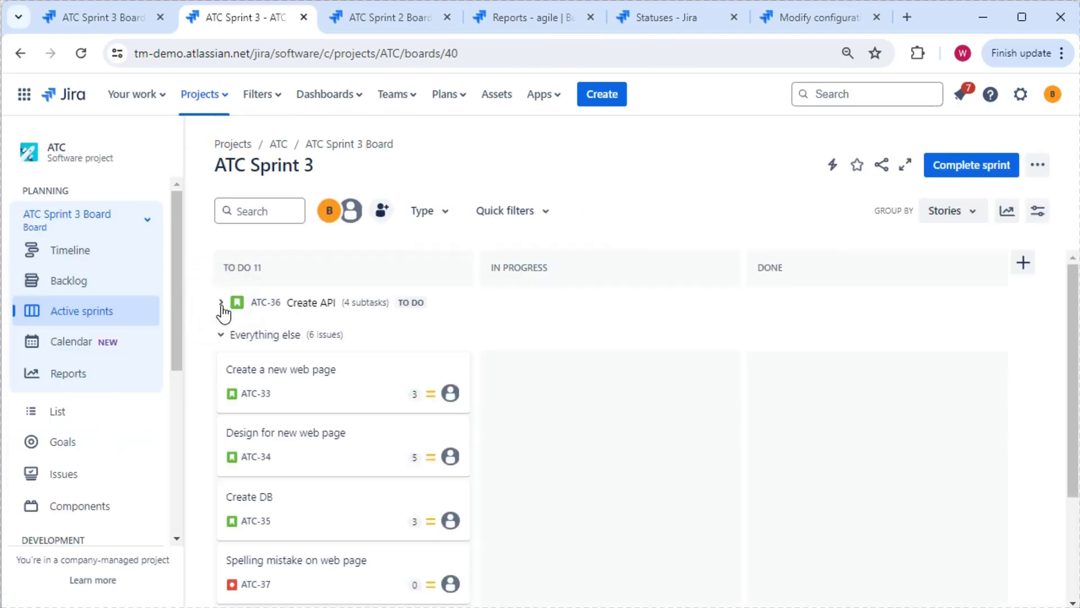
click(224, 338)
click(224, 338)
Add the Story Points field to the active sprint cards in the ATC Sprint 3 Board's card layout settings.
click(109, 17)
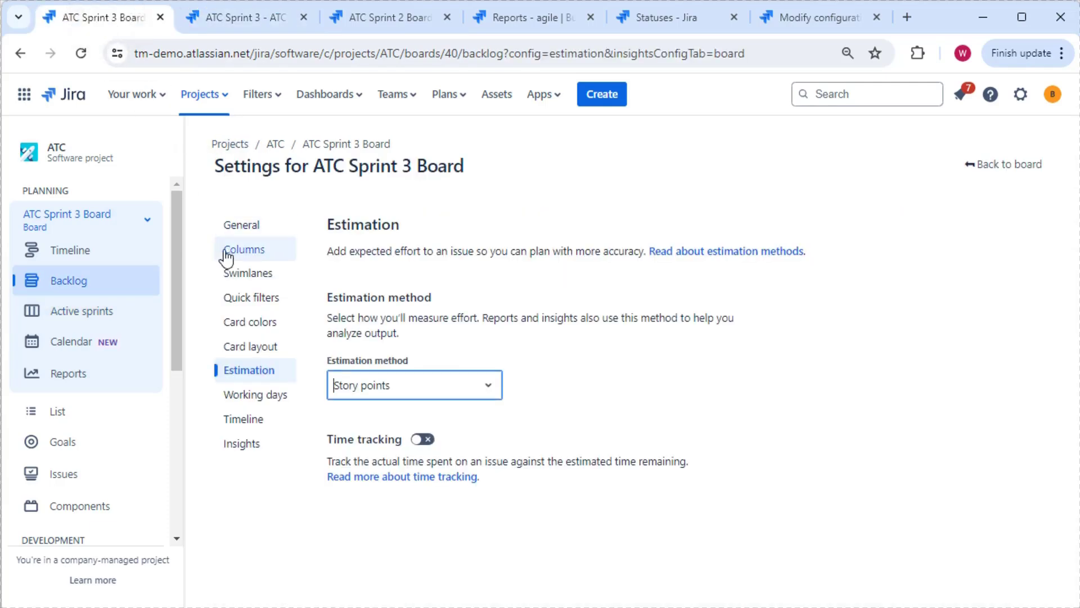
click(258, 348)
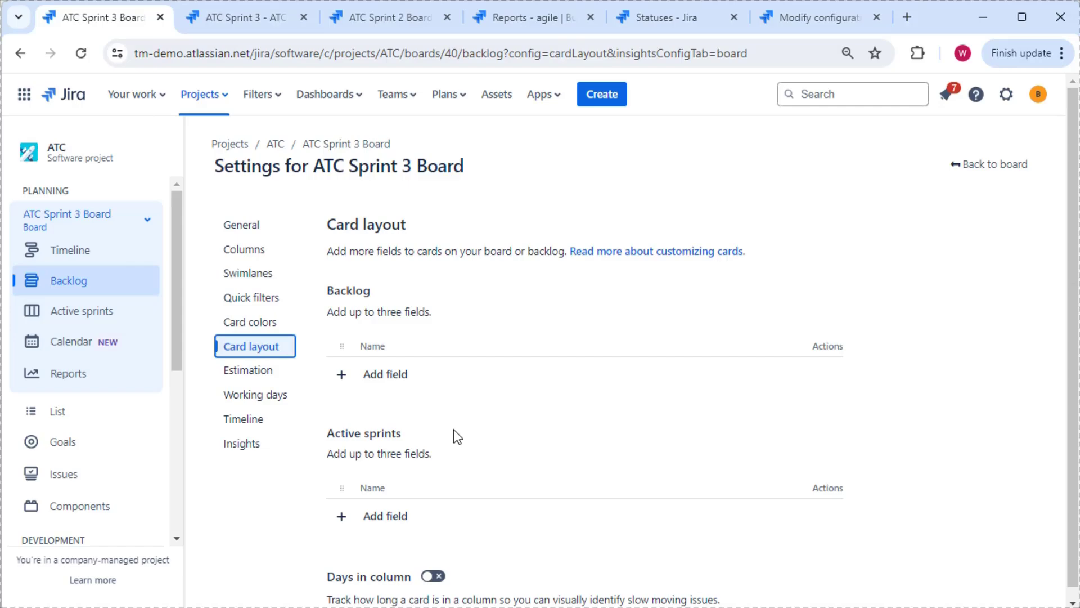
click(340, 516)
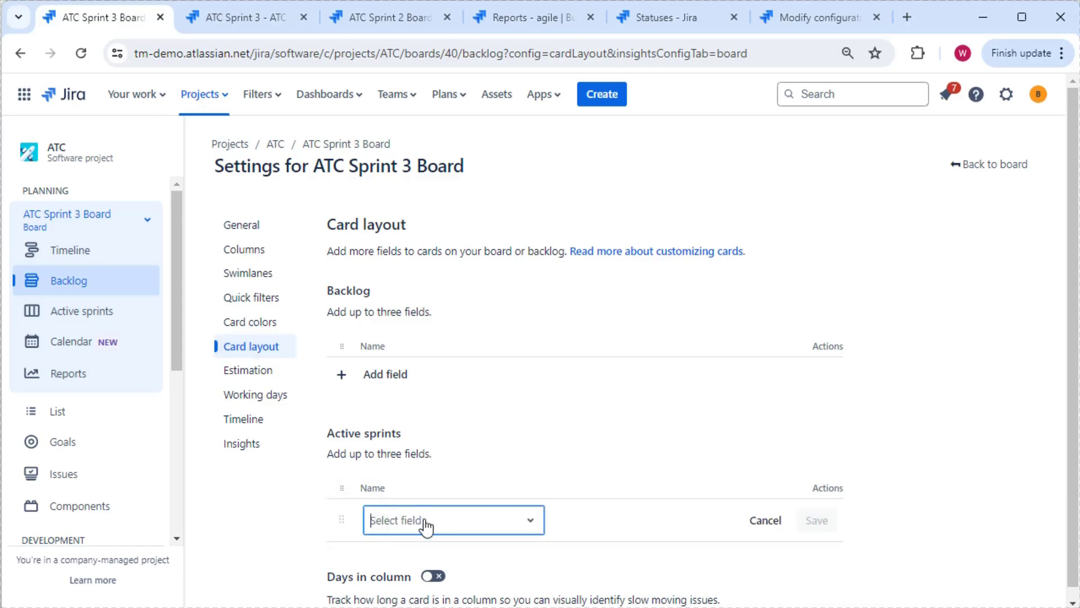
text(story)
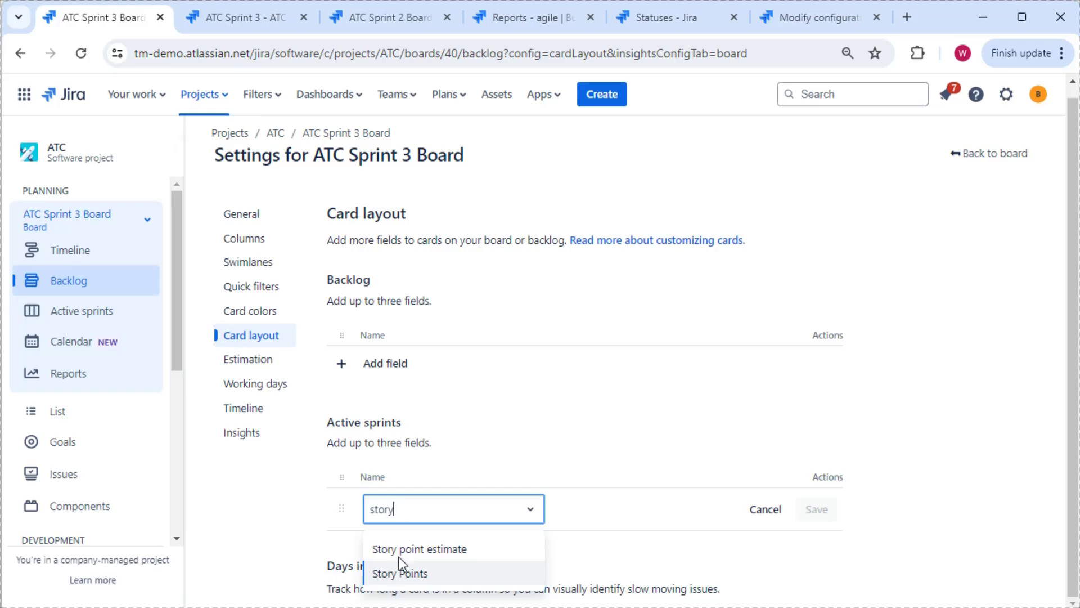
click(408, 573)
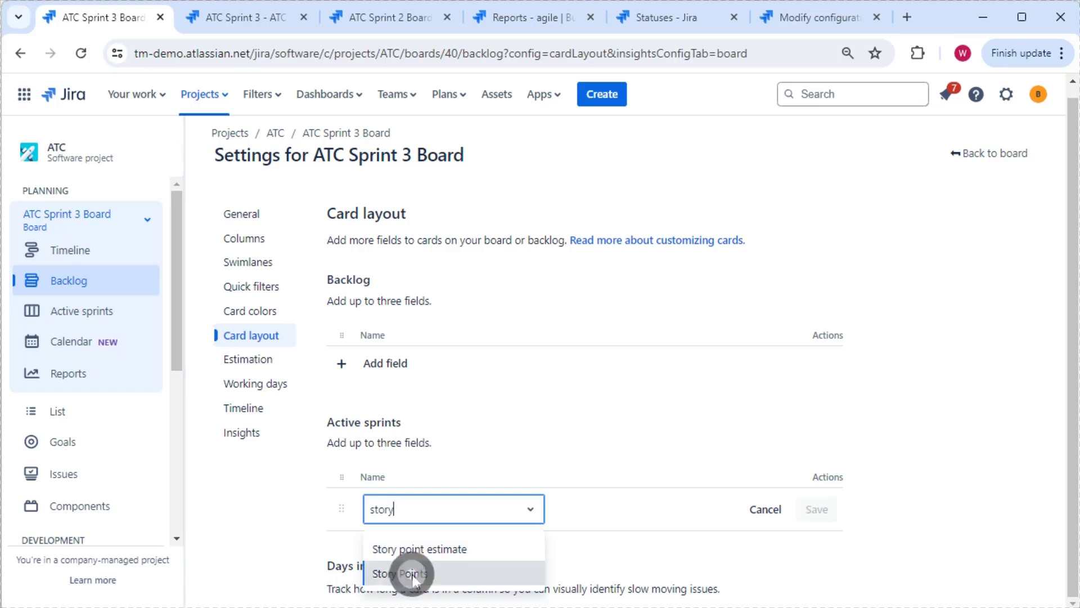
click(817, 513)
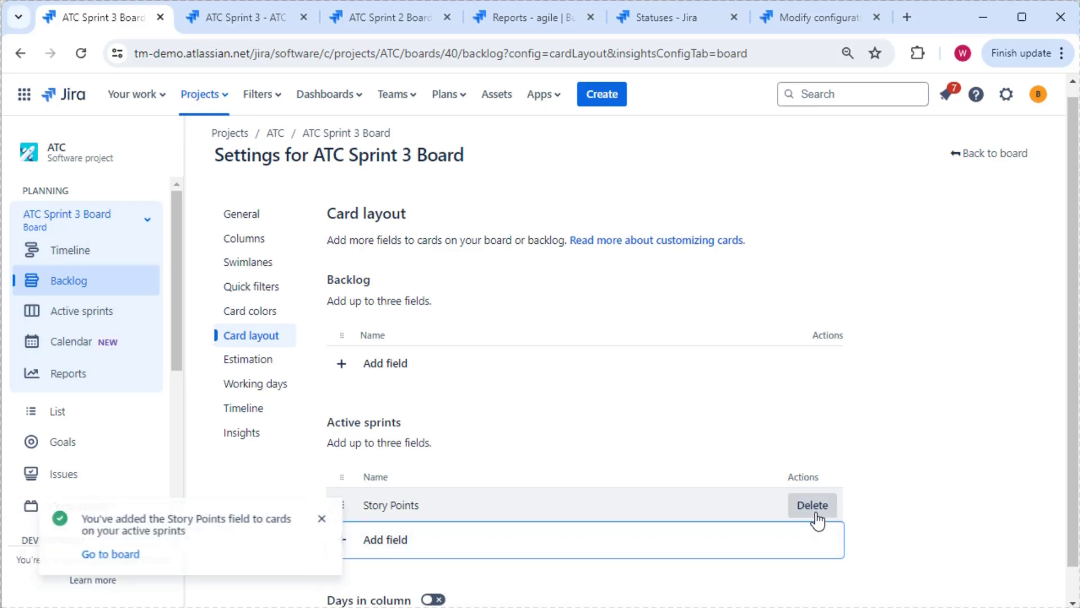
Check the story points on the active sprint cards and the ATC Sprint 3 point totals in the backlog.
click(240, 18)
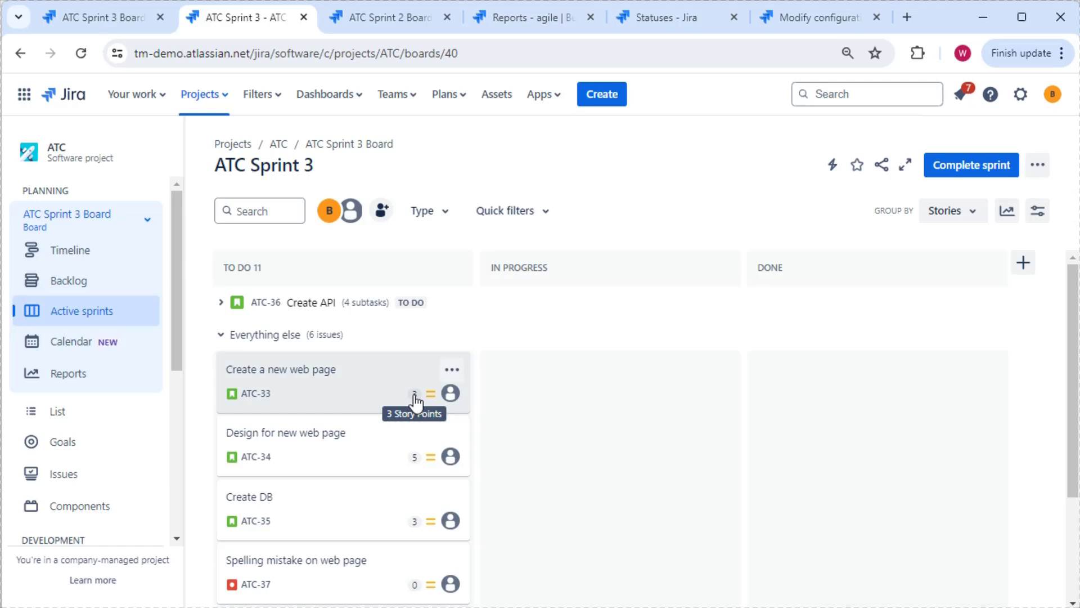
click(390, 22)
click(89, 284)
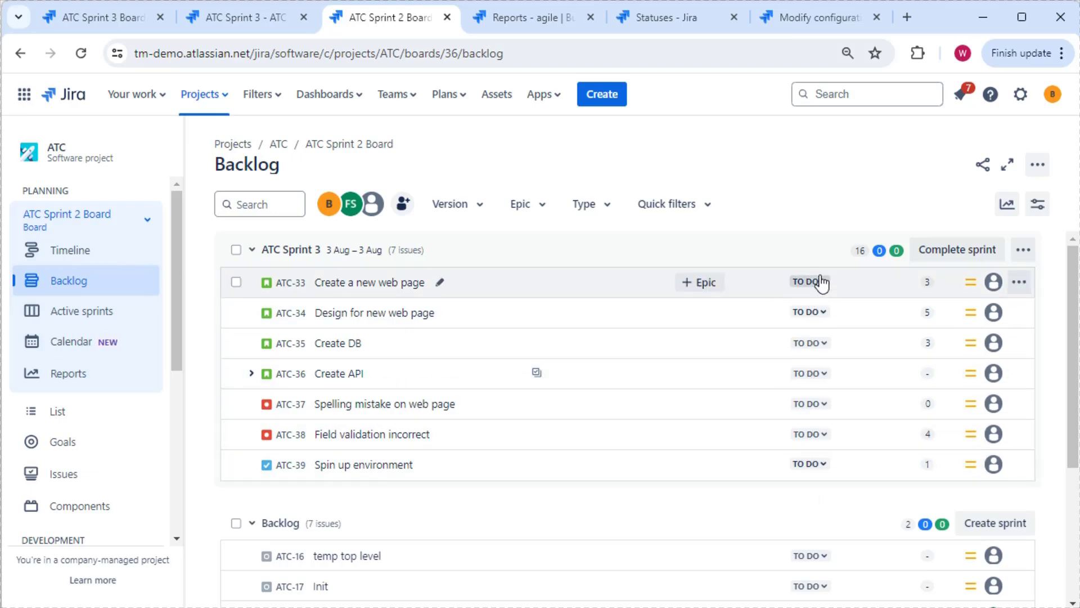
mouse_move(860, 252)
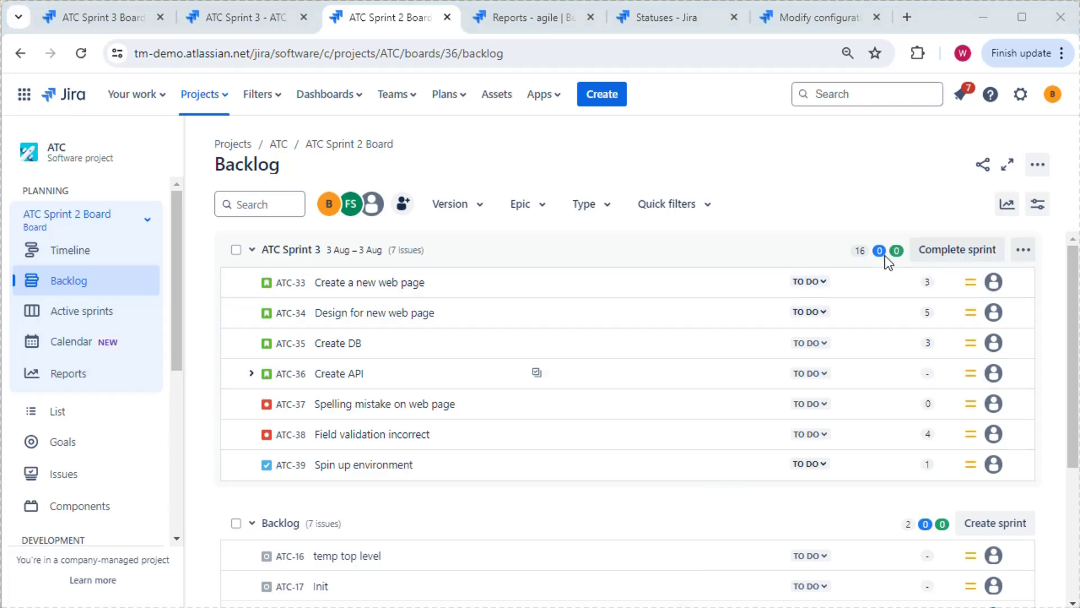
Expand ATC-36 in the backlog and set the story points of subtasks ATC-40 and ATC-41 to 3 each.
click(252, 373)
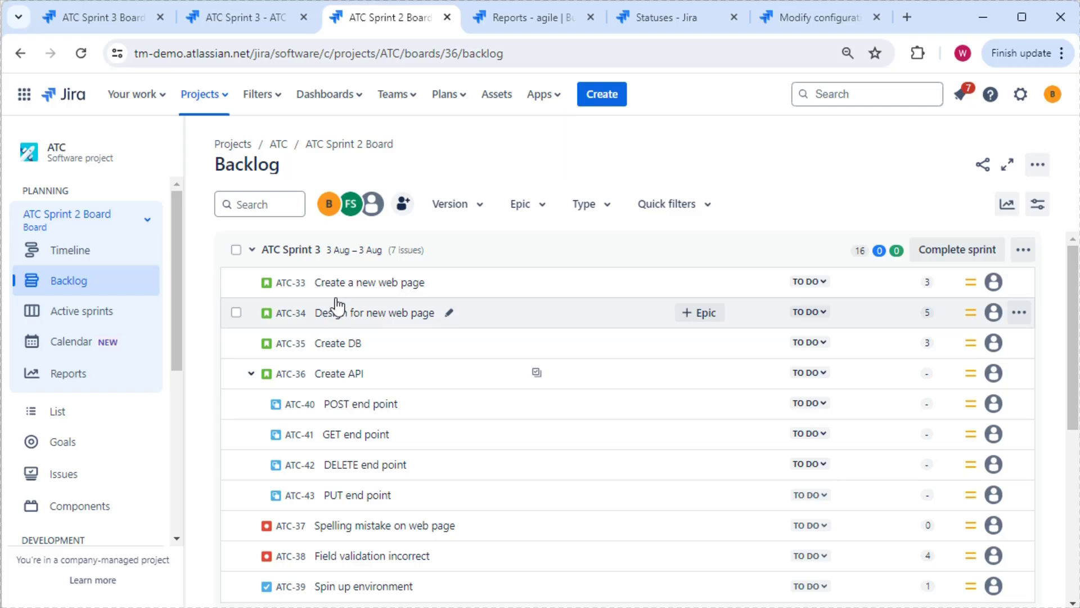
click(924, 409)
text(3)
click(927, 434)
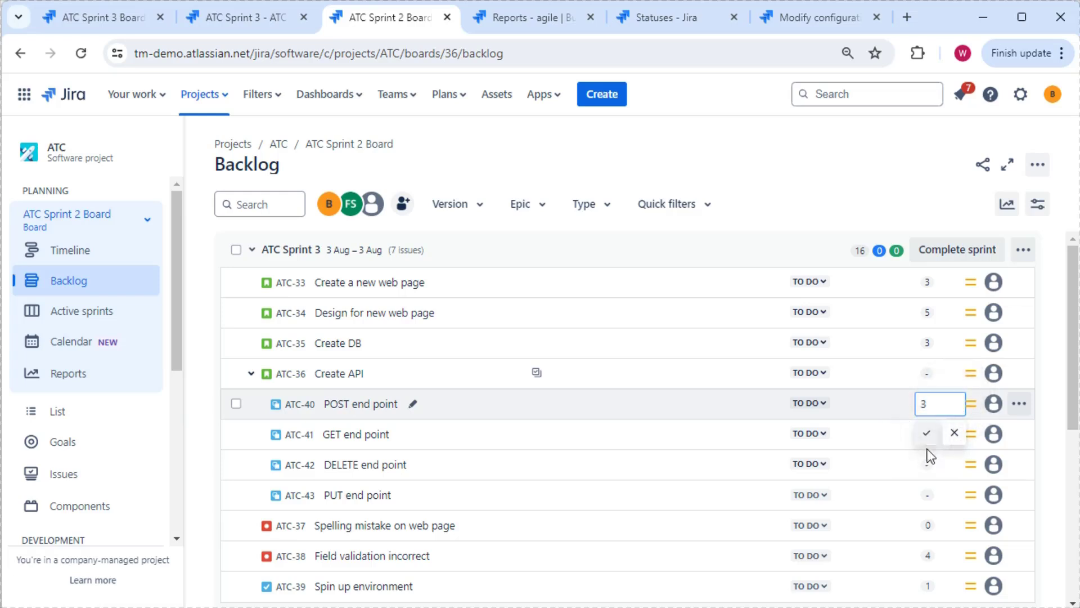
click(929, 435)
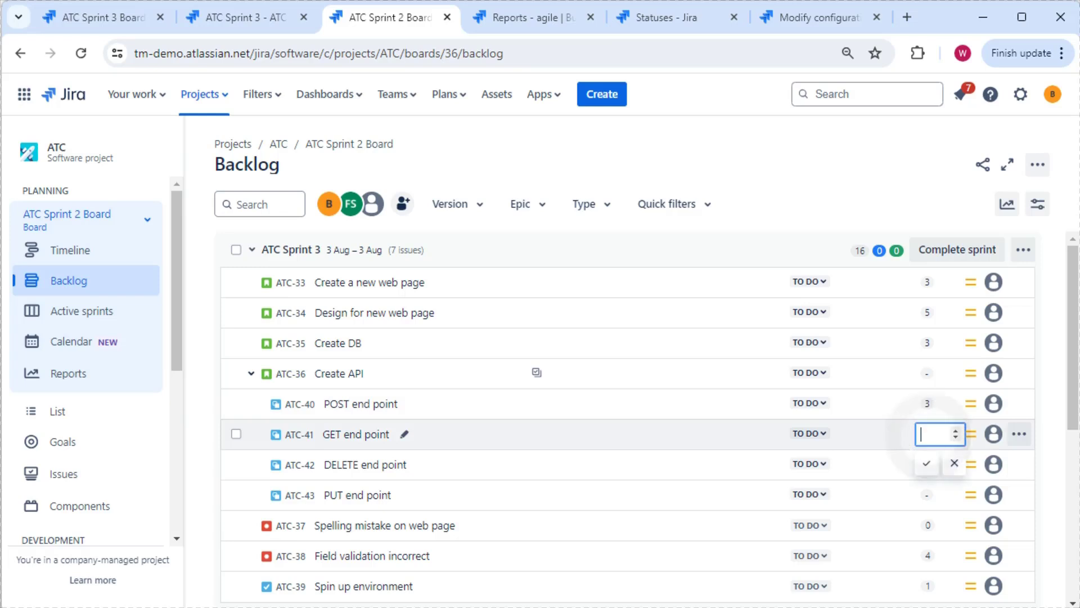
click(956, 432)
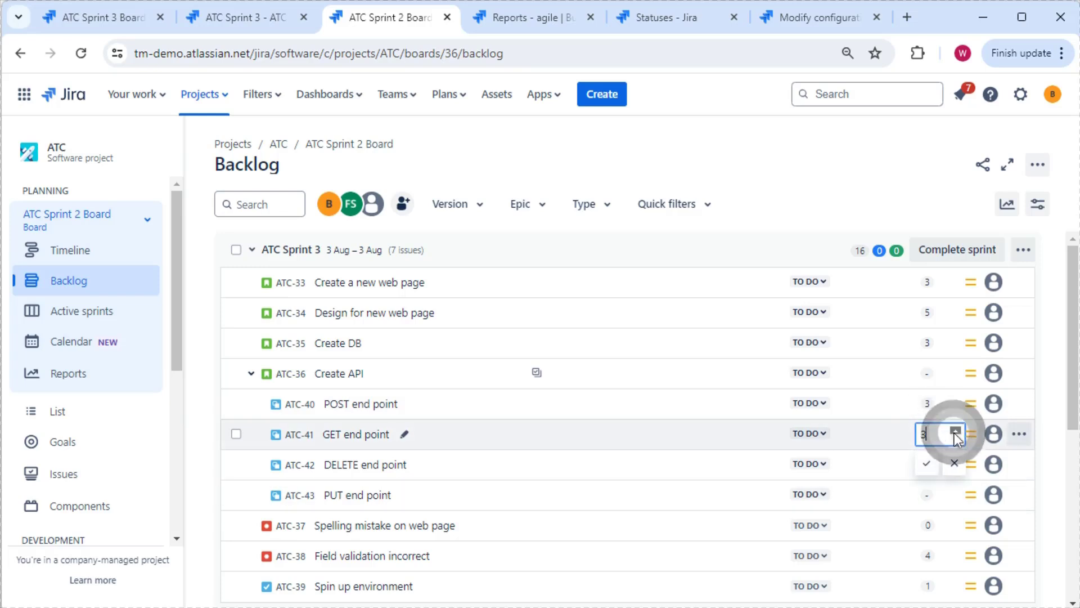
click(875, 202)
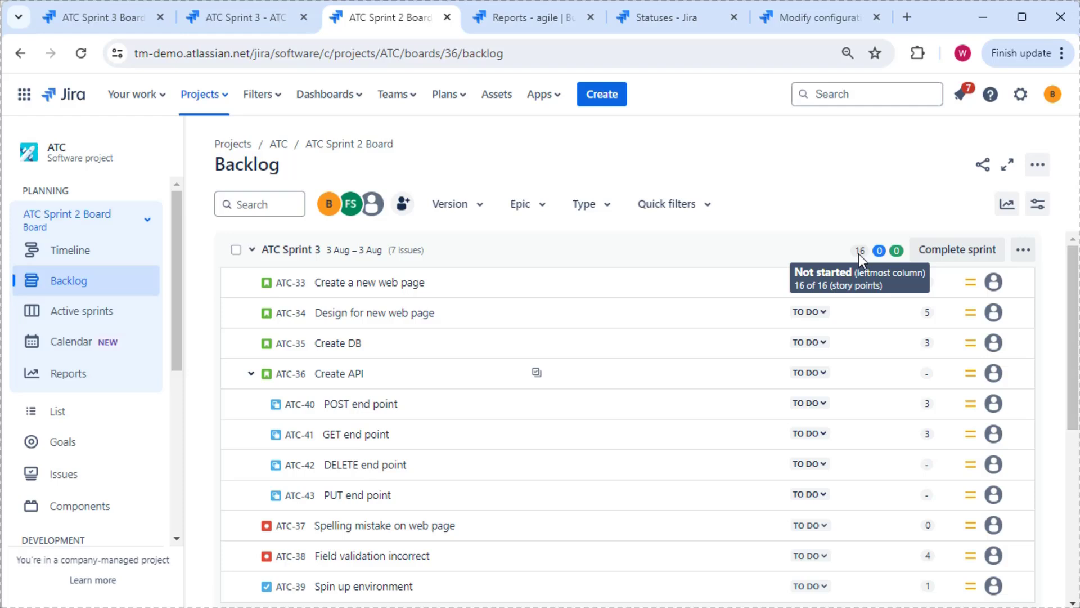
Set the story points of the parent story ATC-36 Create API to 4.
click(924, 379)
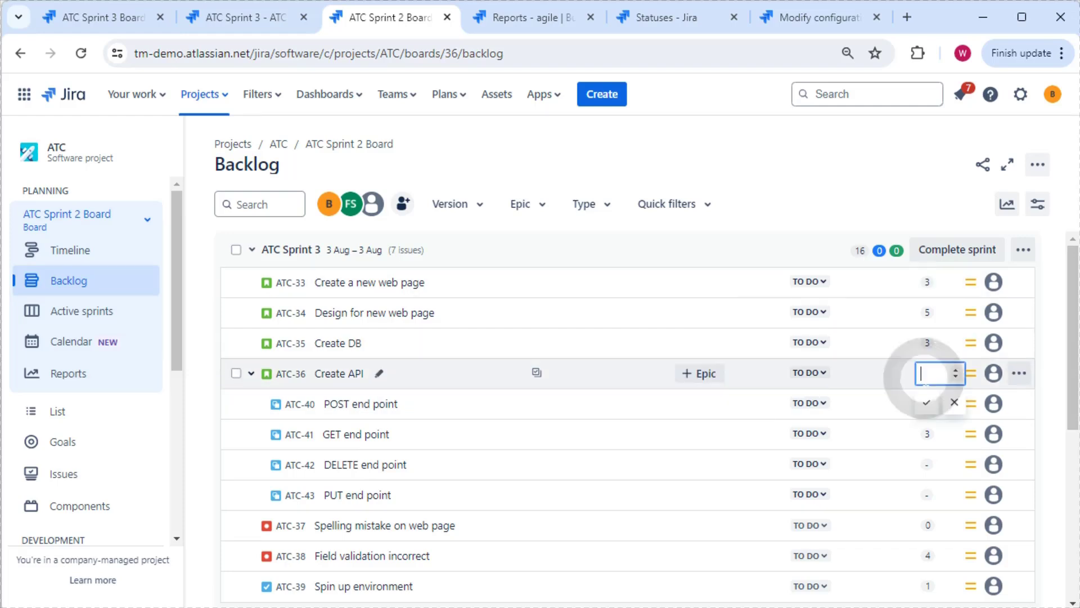
click(953, 370)
click(953, 369)
click(954, 369)
click(953, 369)
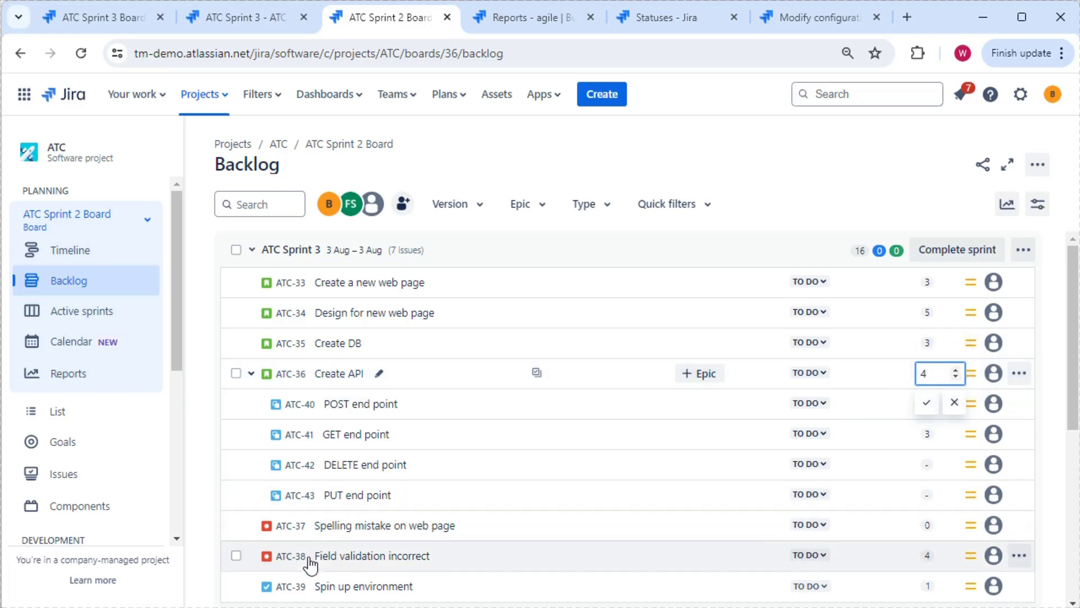
click(926, 403)
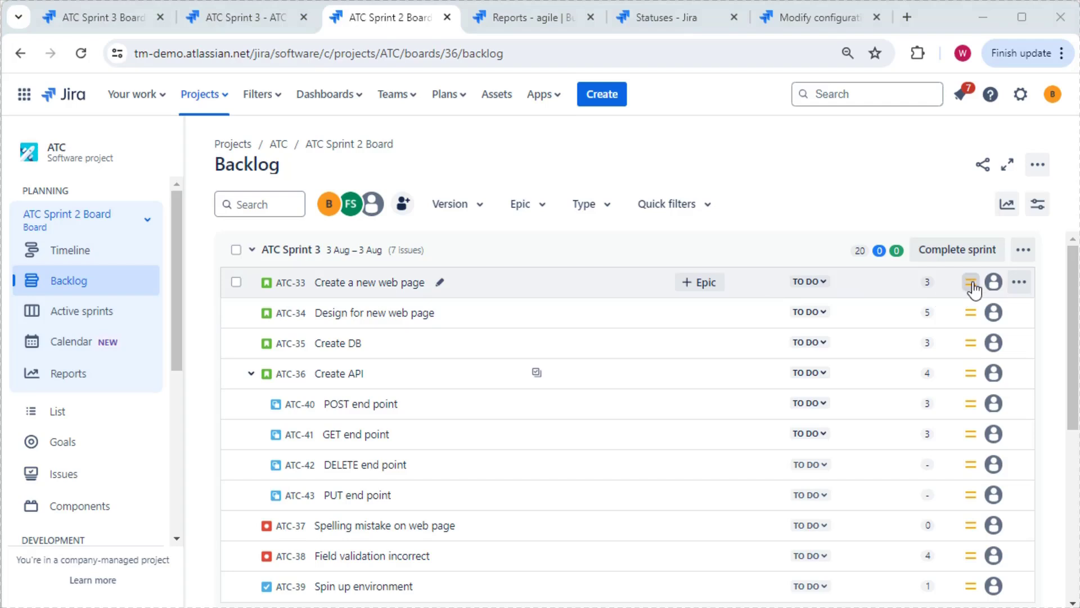
Assign ATC-33 Create a new web page to yourself and ATC-34 Design for new web page to the other team member.
click(992, 281)
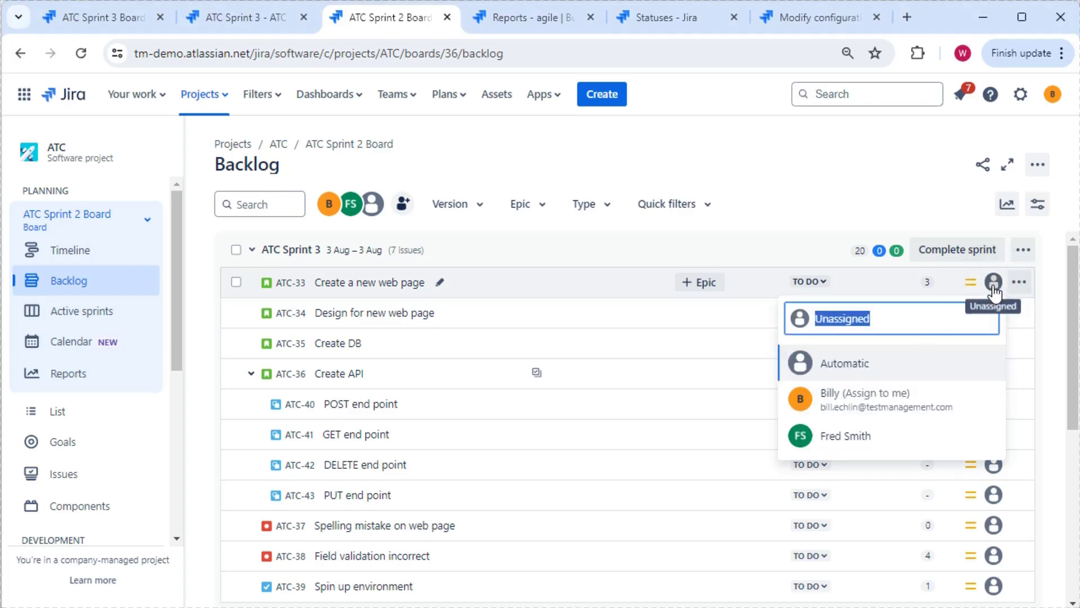
click(901, 417)
click(994, 339)
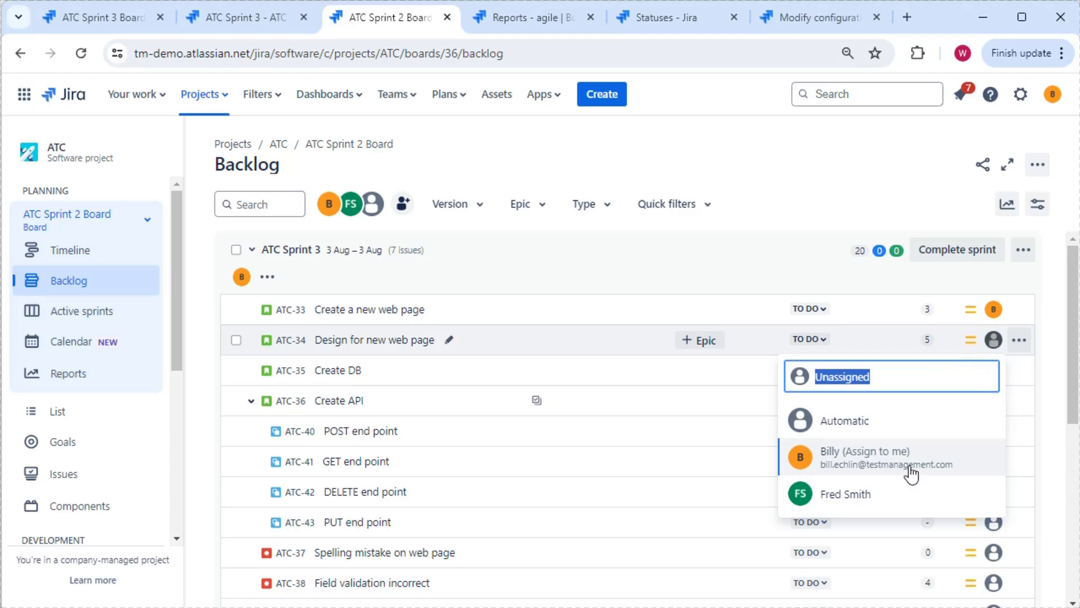
click(896, 496)
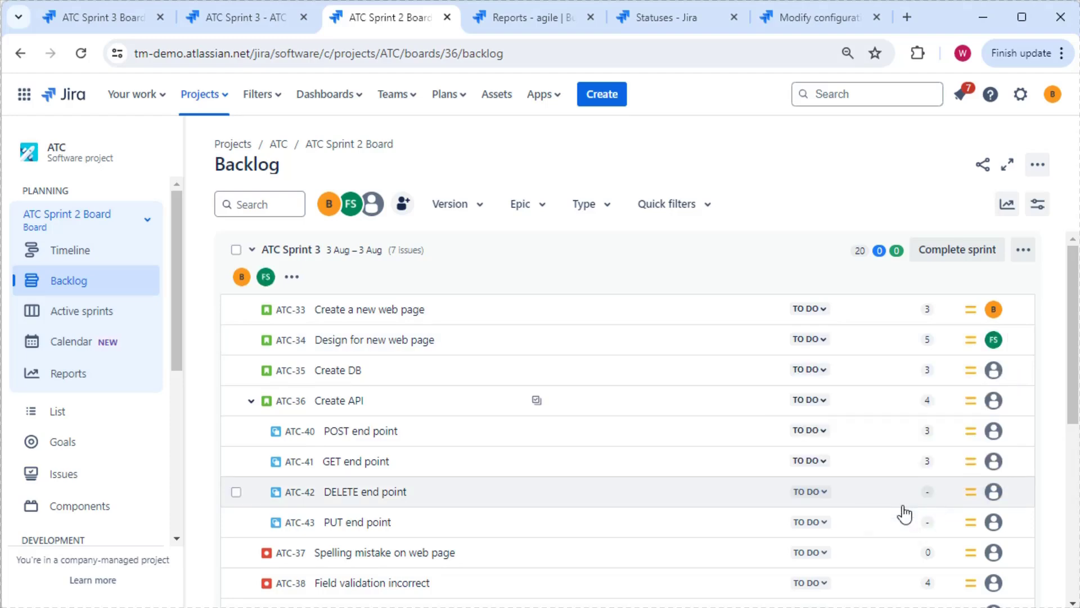
Review ATC Sprint 3's workload by assignee with subtasks excluded from the estimates, then close the summary.
click(291, 277)
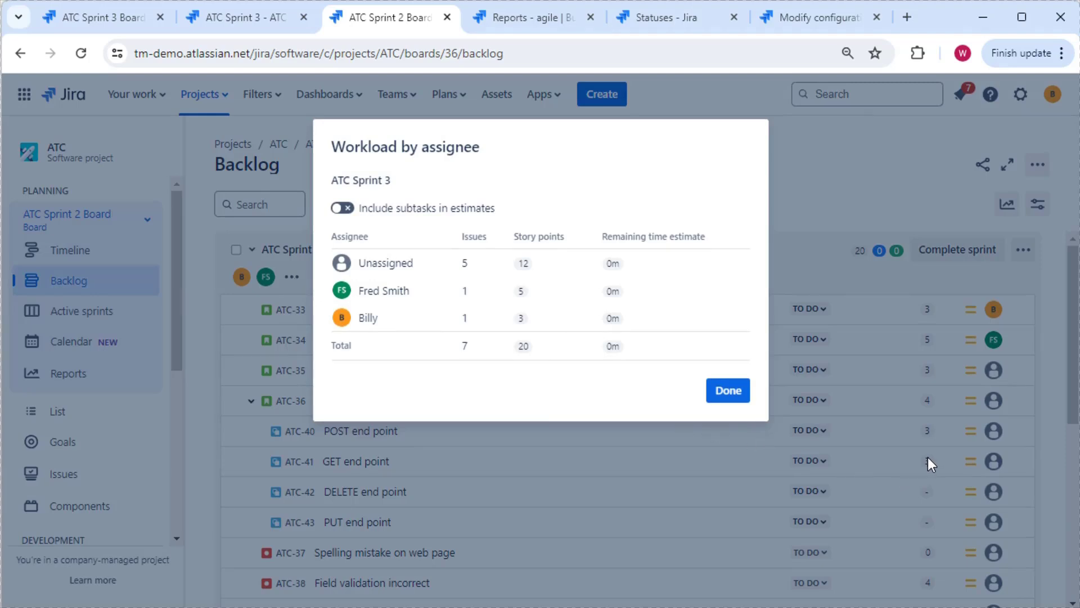
mouse_move(265, 441)
mouse_down()
mouse_move(748, 491)
mouse_move(954, 474)
mouse_up()
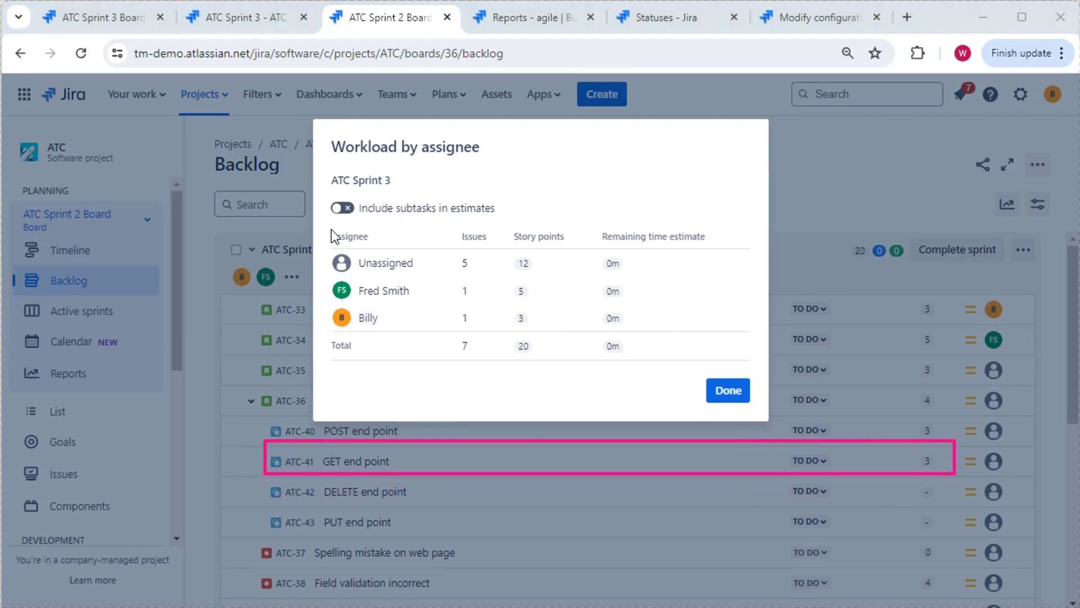
mouse_move(323, 244)
mouse_down()
mouse_move(711, 366)
mouse_move(789, 358)
mouse_move(757, 375)
mouse_up()
click(741, 392)
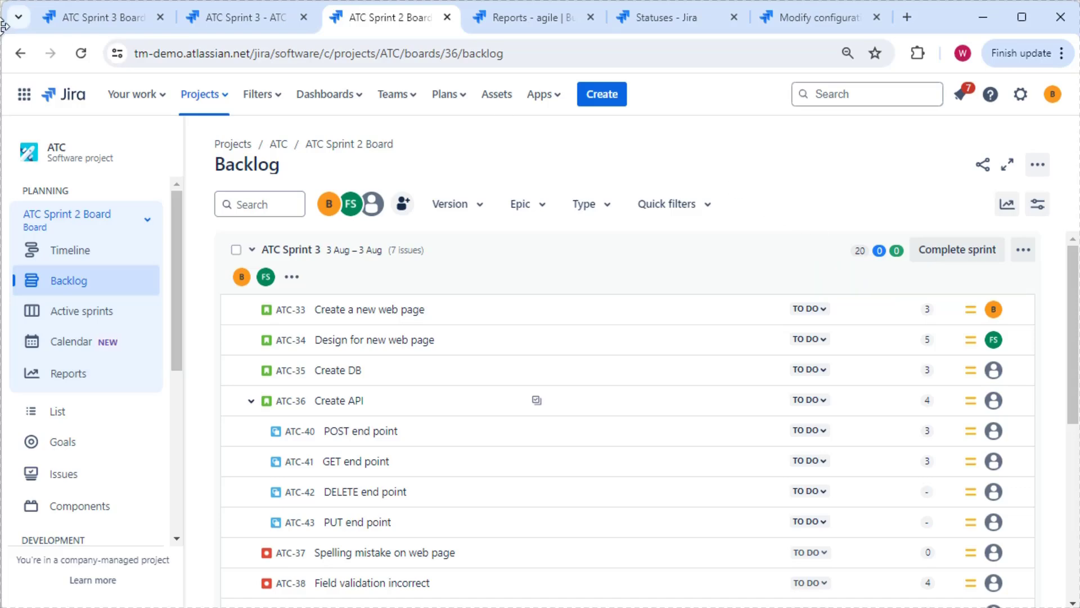
Open the Burndown Chart report for ATC Sprint 3 from the ATC Sprint 3 Board.
click(246, 18)
click(89, 385)
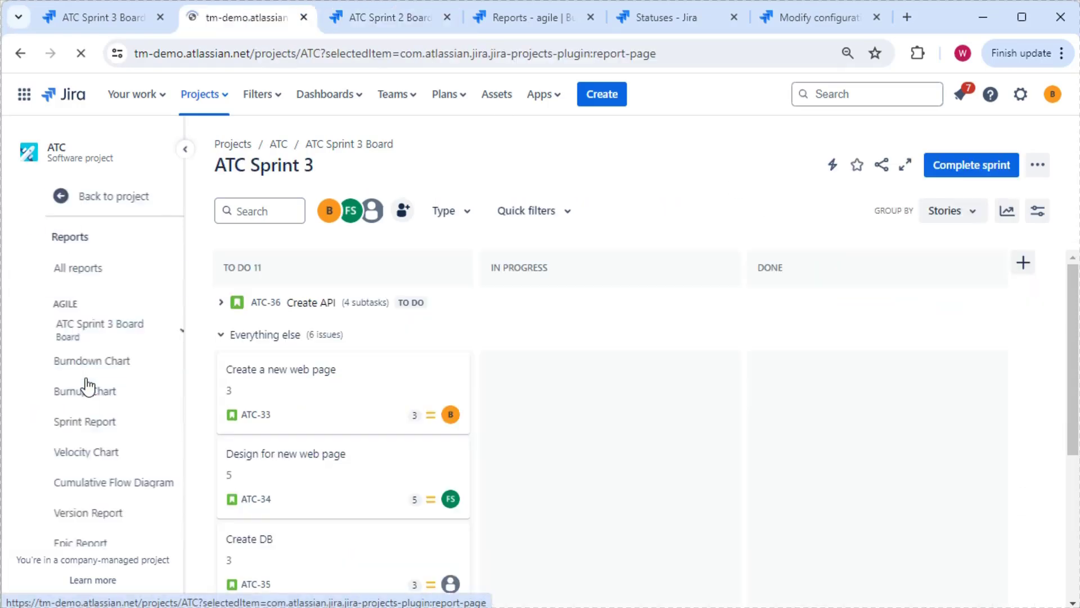
click(260, 387)
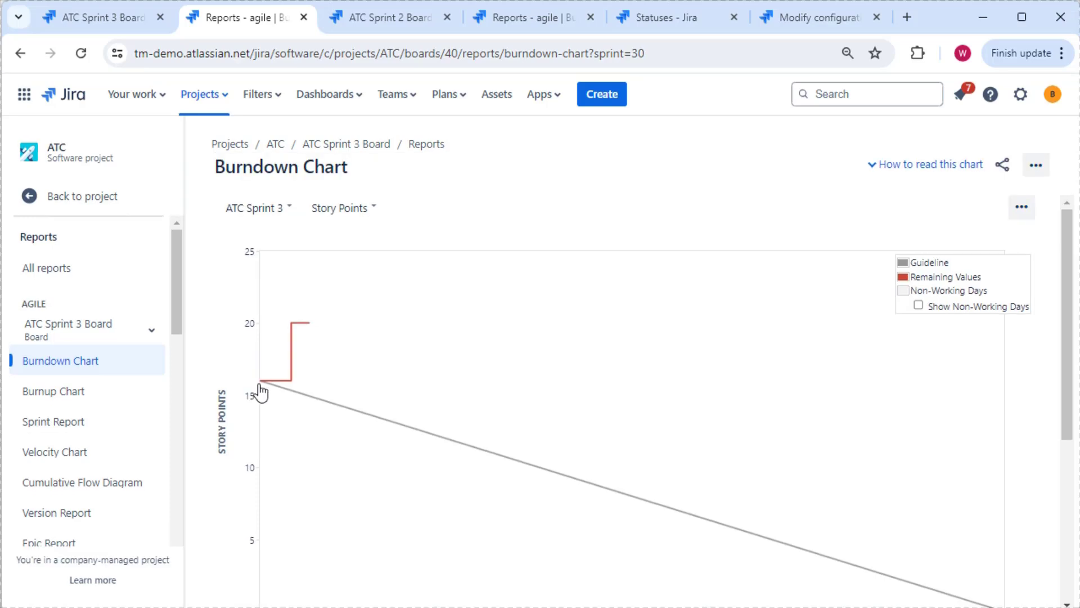
mouse_move(262, 389)
Compare the burndown chart's remaining-values line with the sprint start and scope change entries in the event table.
scroll(511, 389, down, 2)
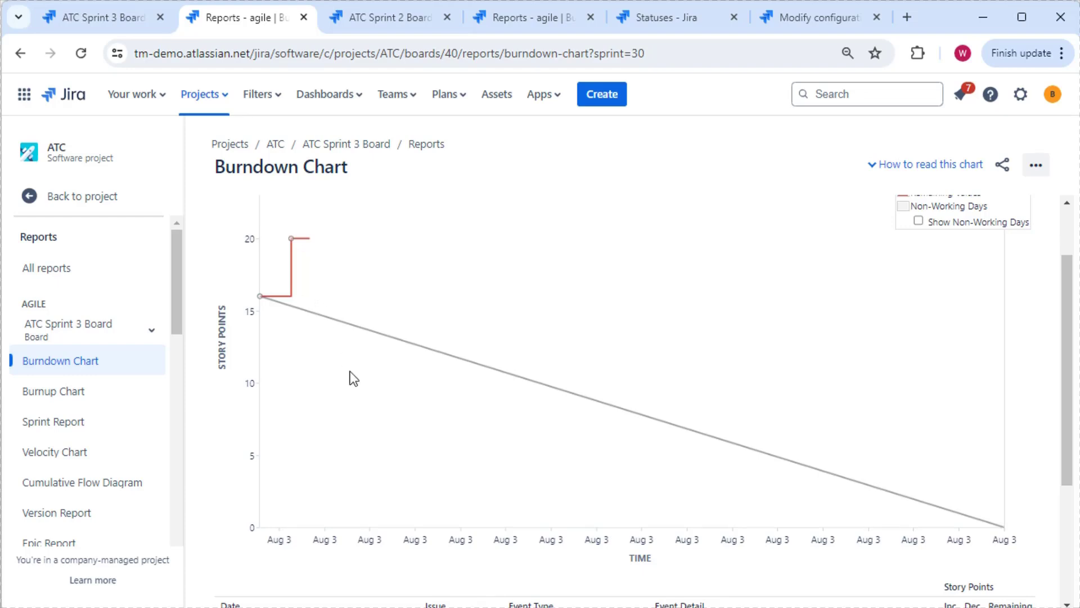
scroll(361, 379, down, 4)
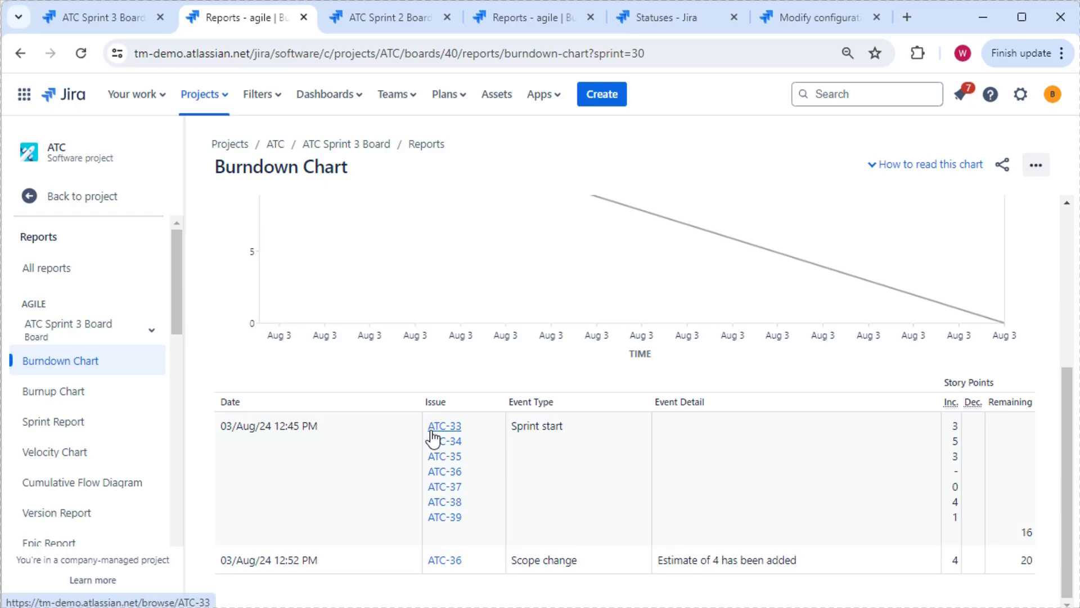
scroll(433, 437, up, 5)
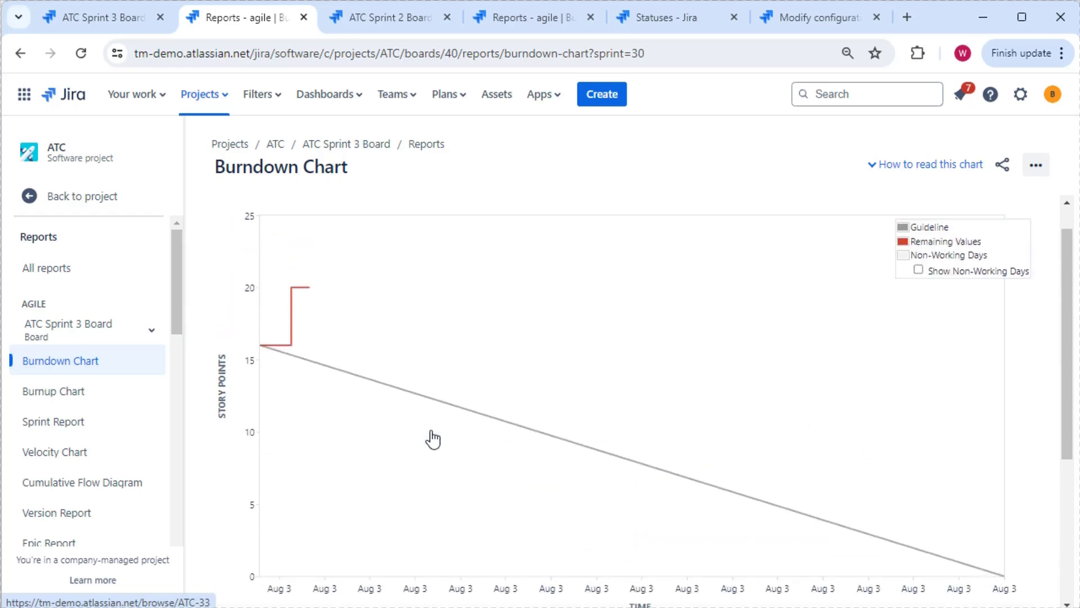
scroll(434, 438, down, 2)
scroll(437, 444, down, 3)
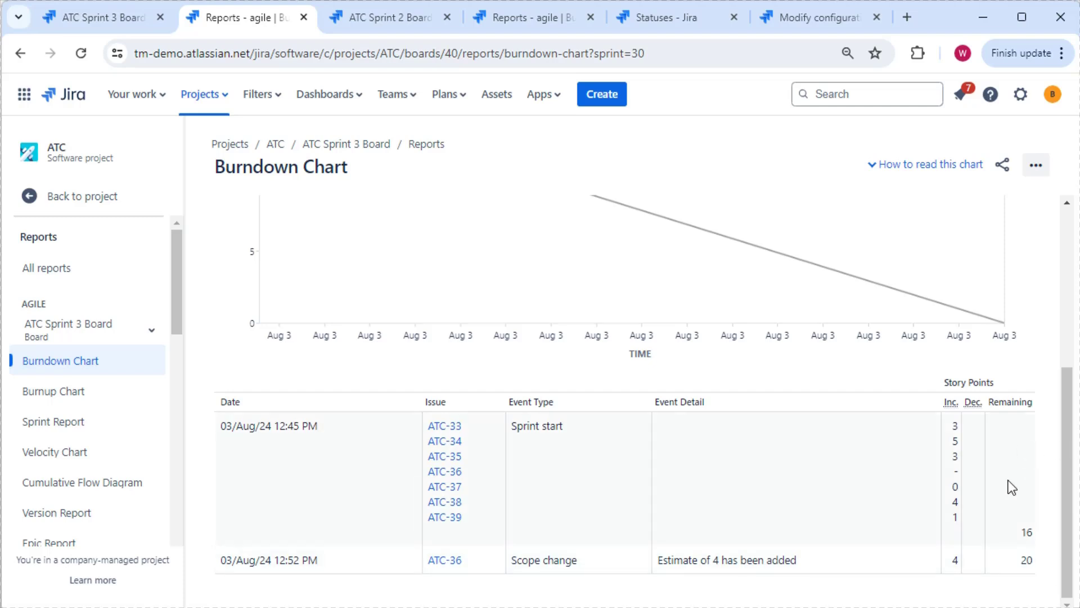
scroll(865, 474, up, 3)
scroll(336, 262, up, 2)
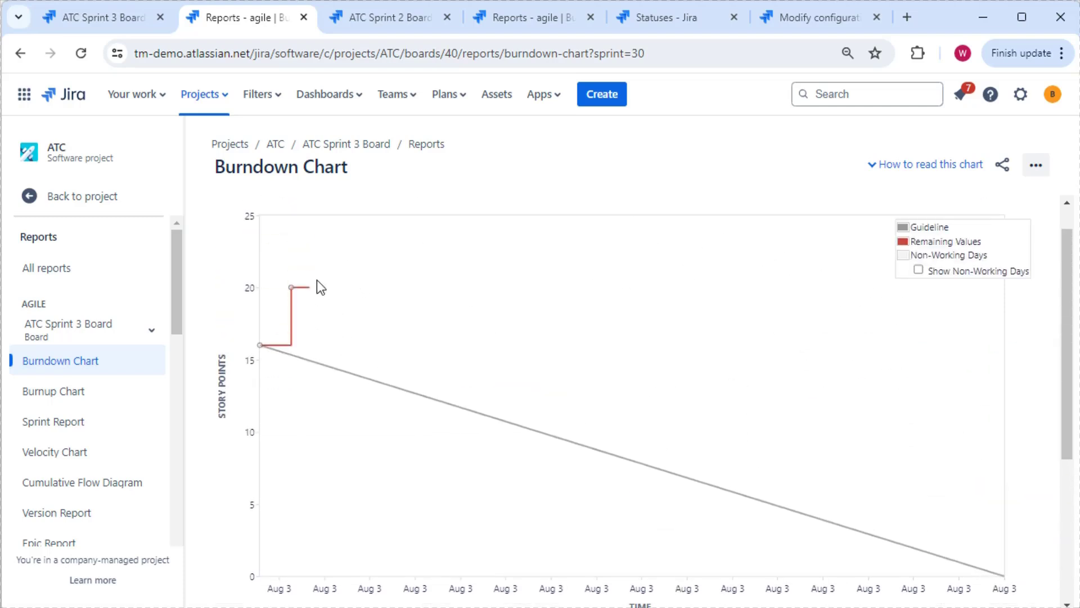
mouse_move(292, 293)
Mark ATC-33 Create a new web page as Done in the backlog and move ATC-35 Create DB to Done on the active sprint board.
click(367, 19)
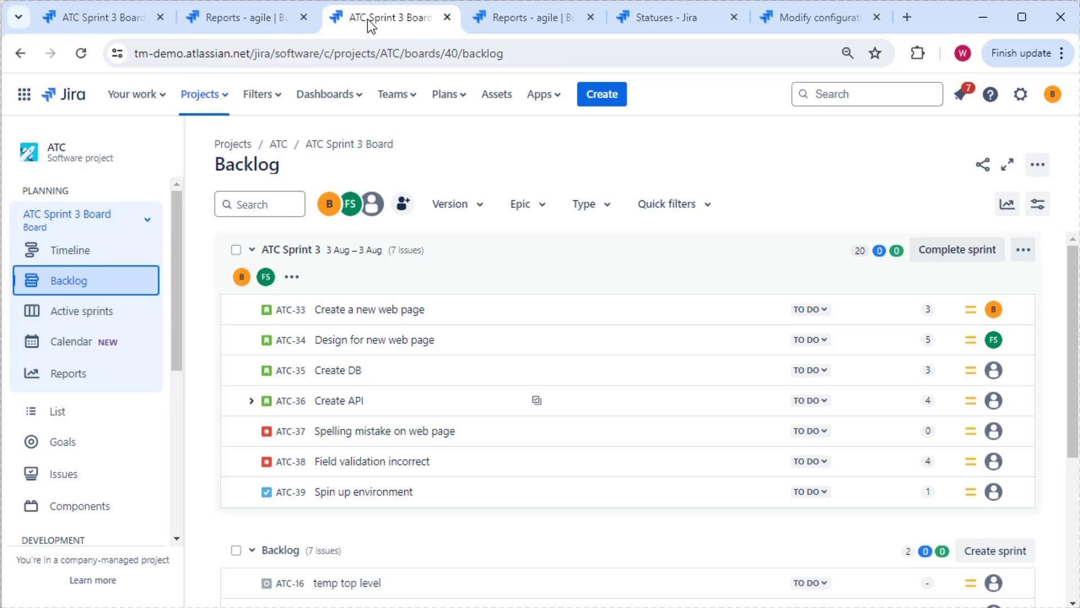
click(821, 311)
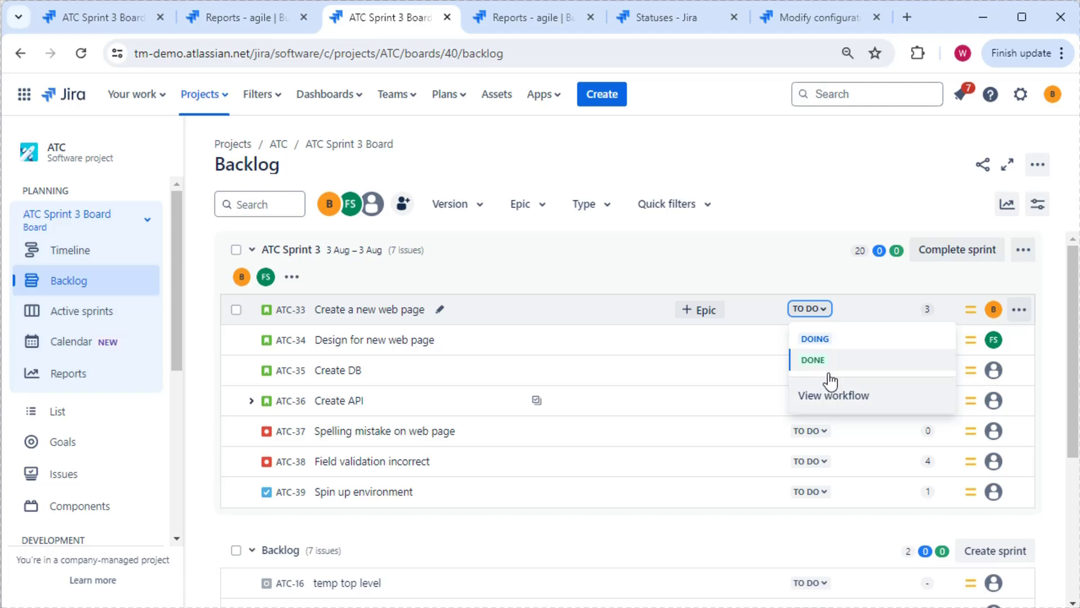
click(810, 361)
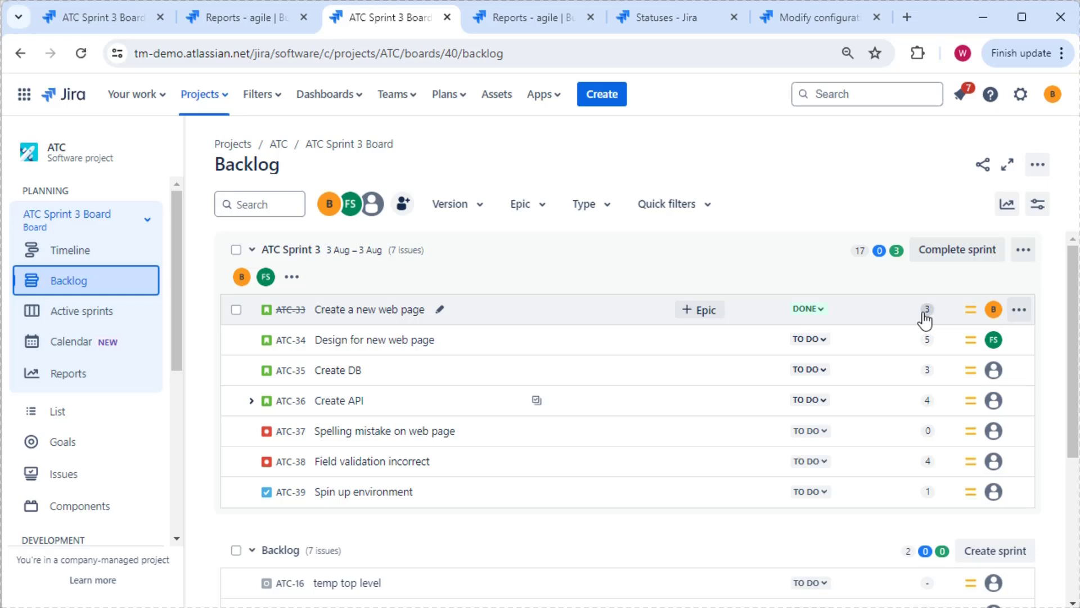
click(60, 12)
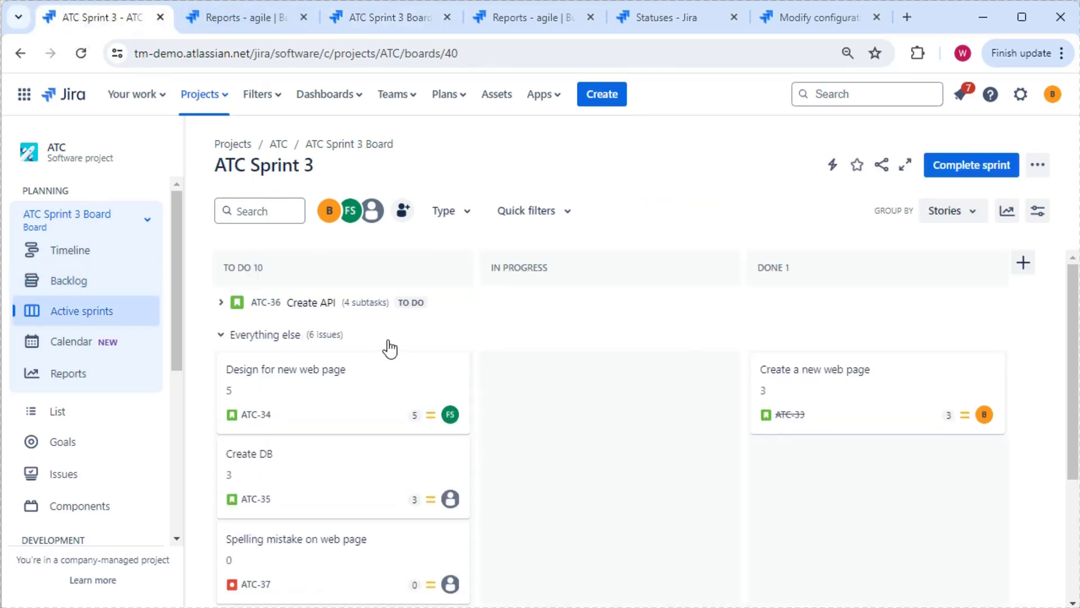
drag(311, 485, 760, 454)
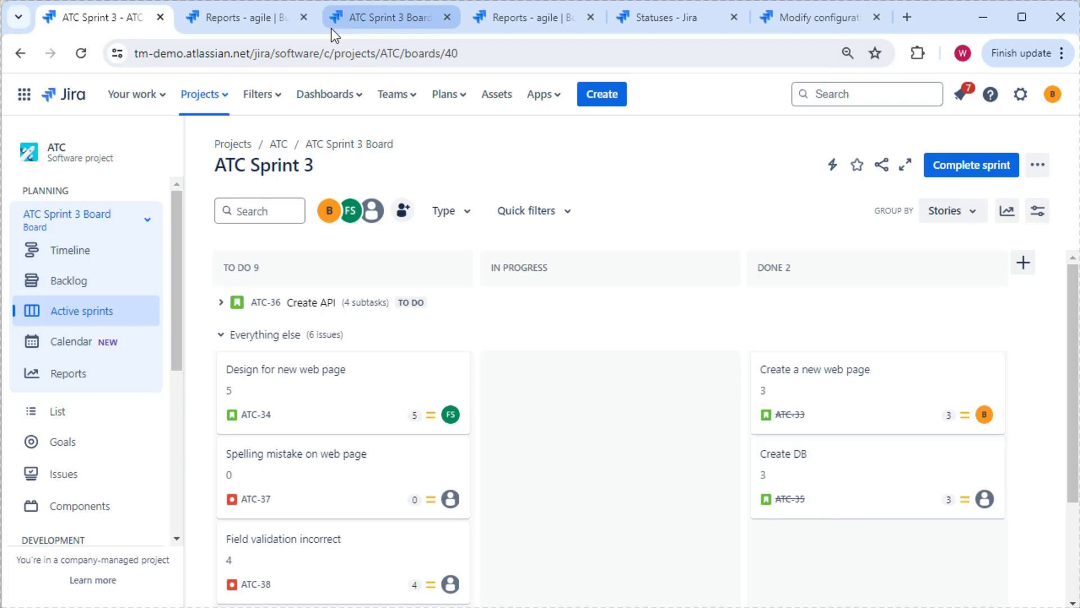
Reload the ATC Sprint 3 burndown chart and review how completing ATC-33 and ATC-35 is recorded in the line and event table.
click(262, 19)
click(81, 53)
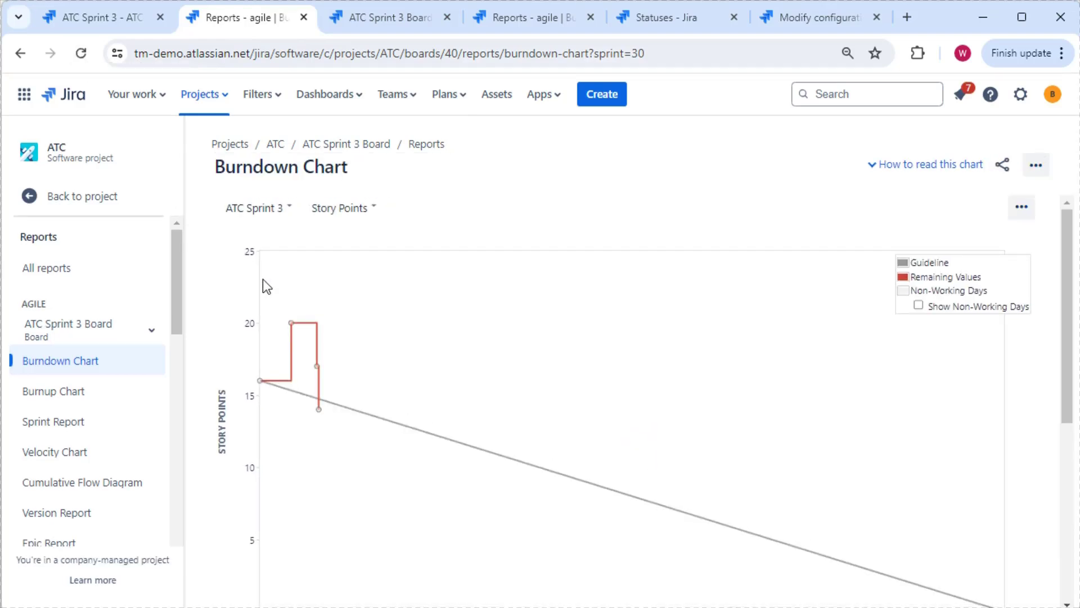
scroll(480, 332, down, 6)
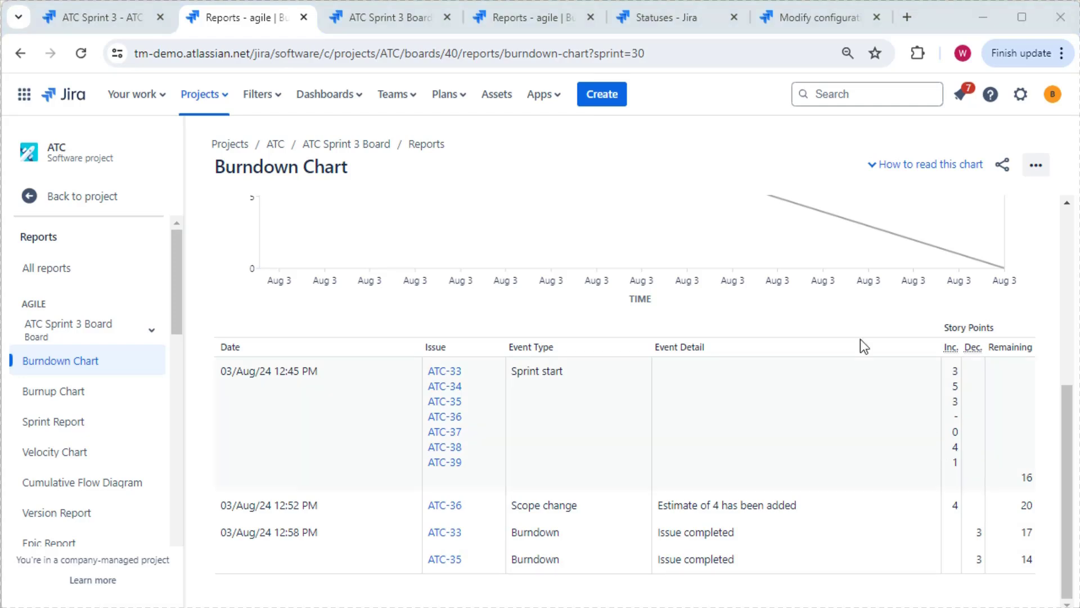
Reopen ATC-35 Create DB by moving it from Done to In Progress on the sprint board, and reload the burndown chart.
click(129, 21)
drag(849, 471, 525, 454)
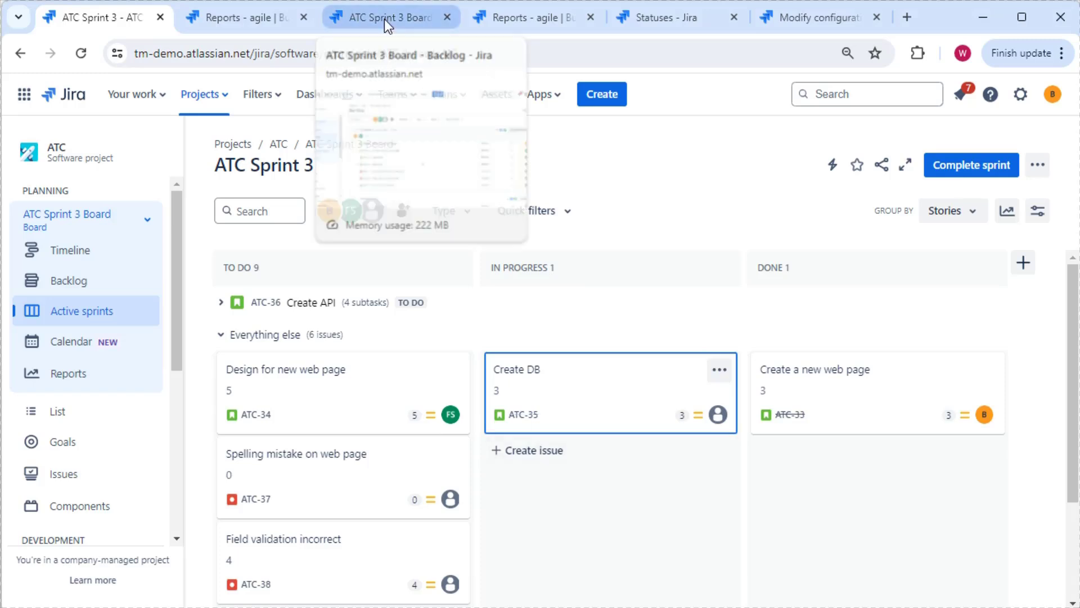
click(234, 19)
click(81, 55)
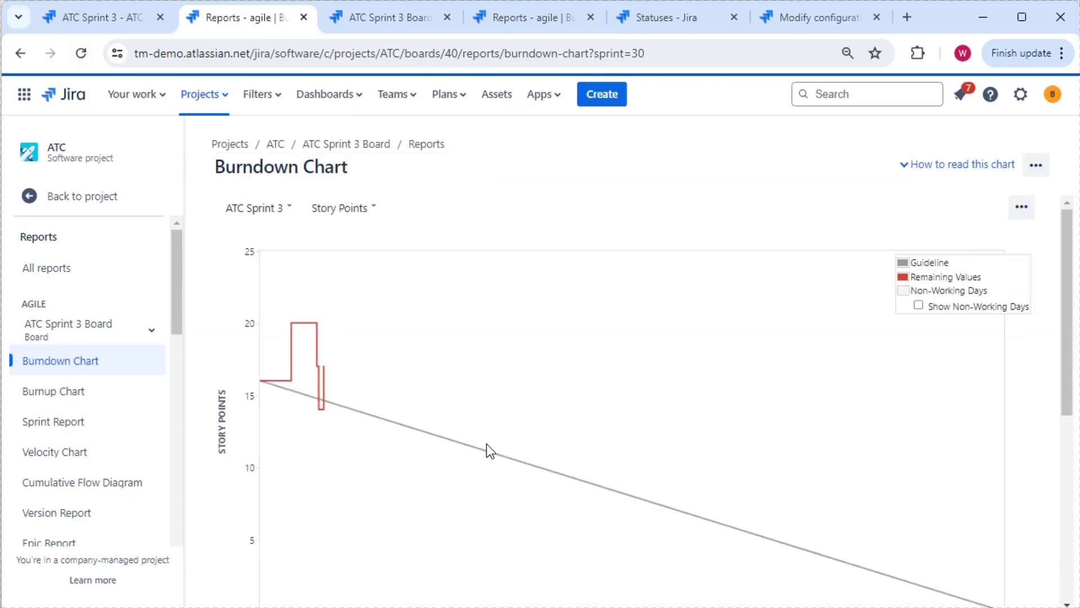
Compare the burndown event table's entries for ATC-35 with the remaining-values line on the chart.
scroll(527, 434, down, 6)
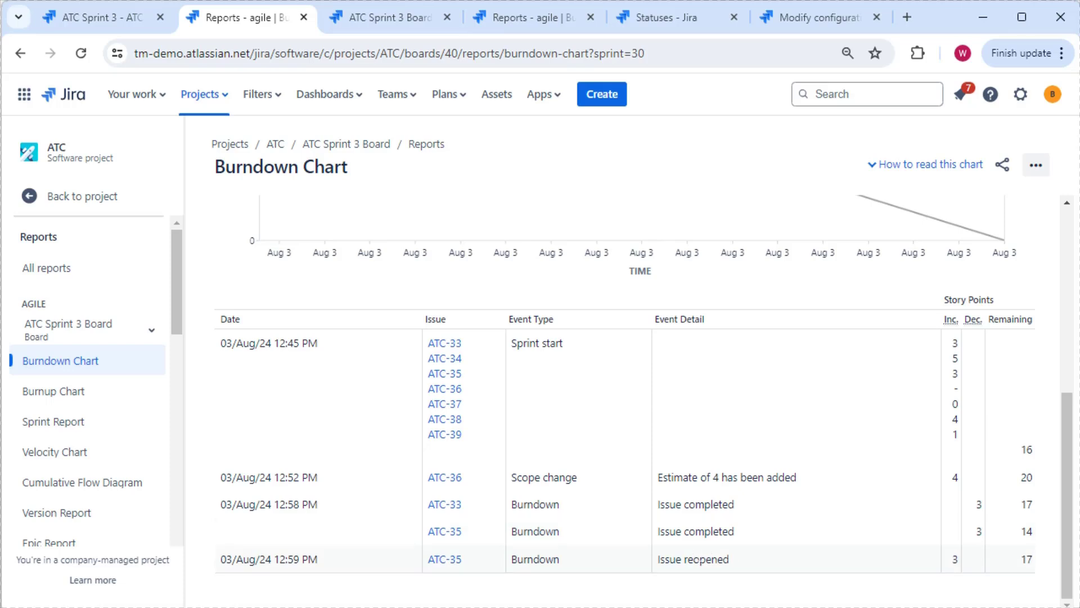
scroll(520, 265, up, 5)
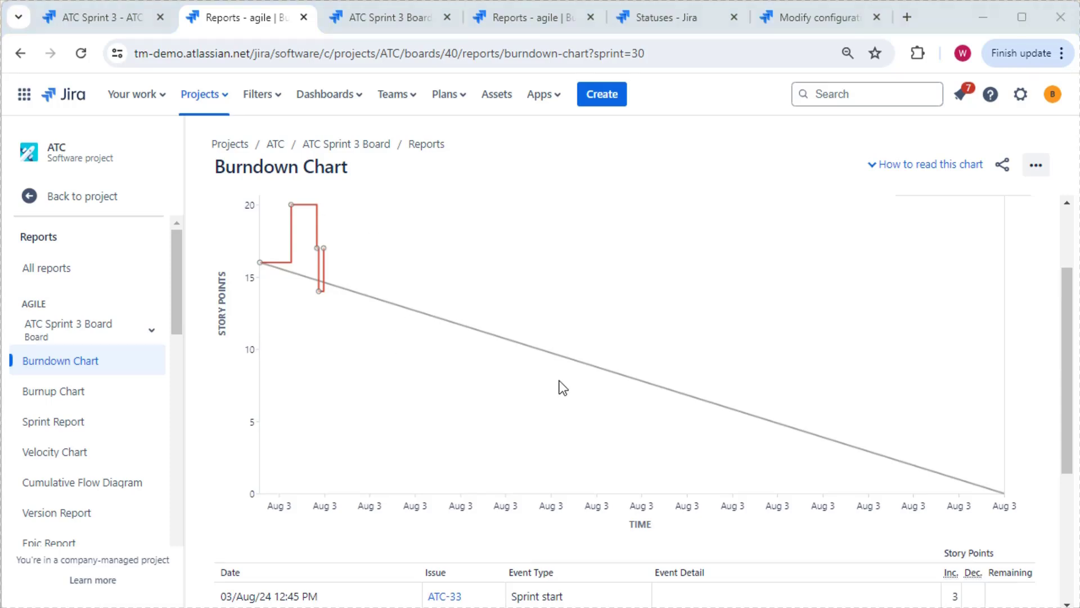
scroll(533, 443, up, 2)
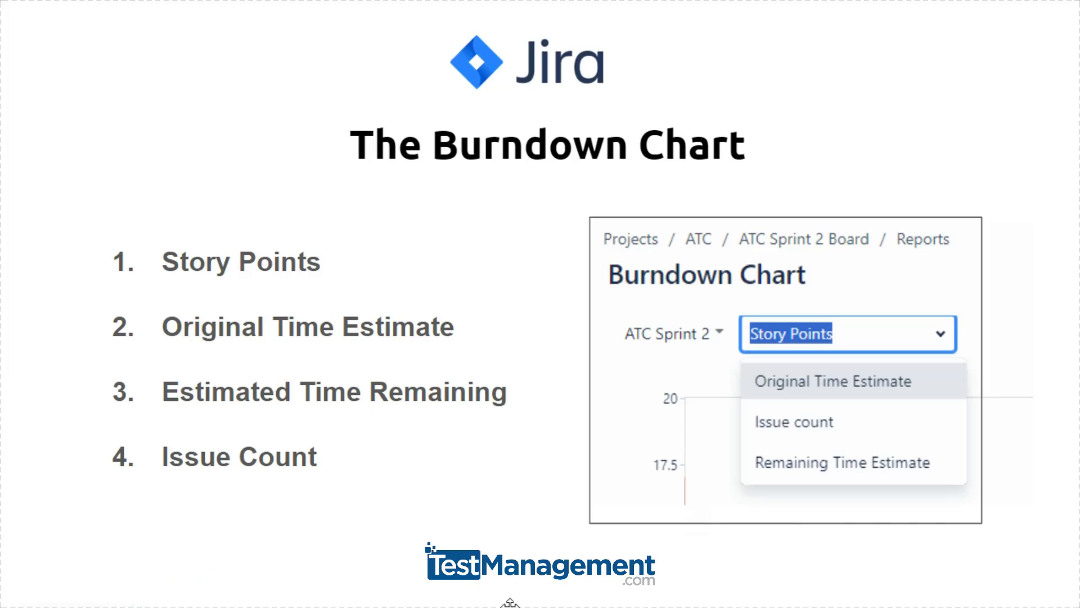
mouse_move(215, 345)
mouse_down()
mouse_move(514, 423)
mouse_move(529, 417)
mouse_up()
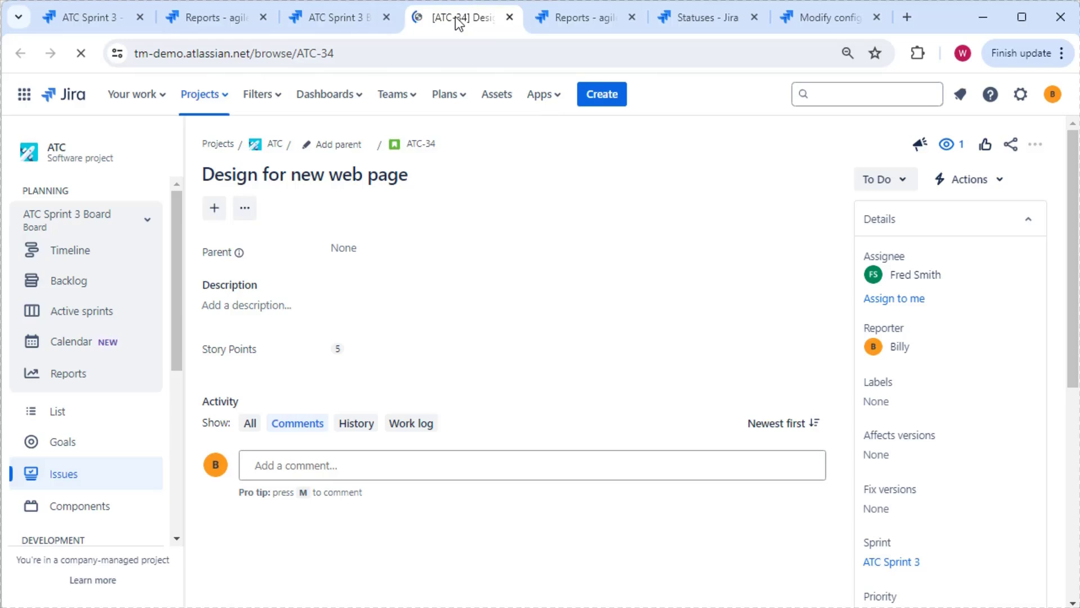
Inspect the time spent and time remaining fields in the time tracking of ATC-34 Design for new web page, without logging time.
scroll(929, 322, down, 3)
scroll(929, 322, down, 5)
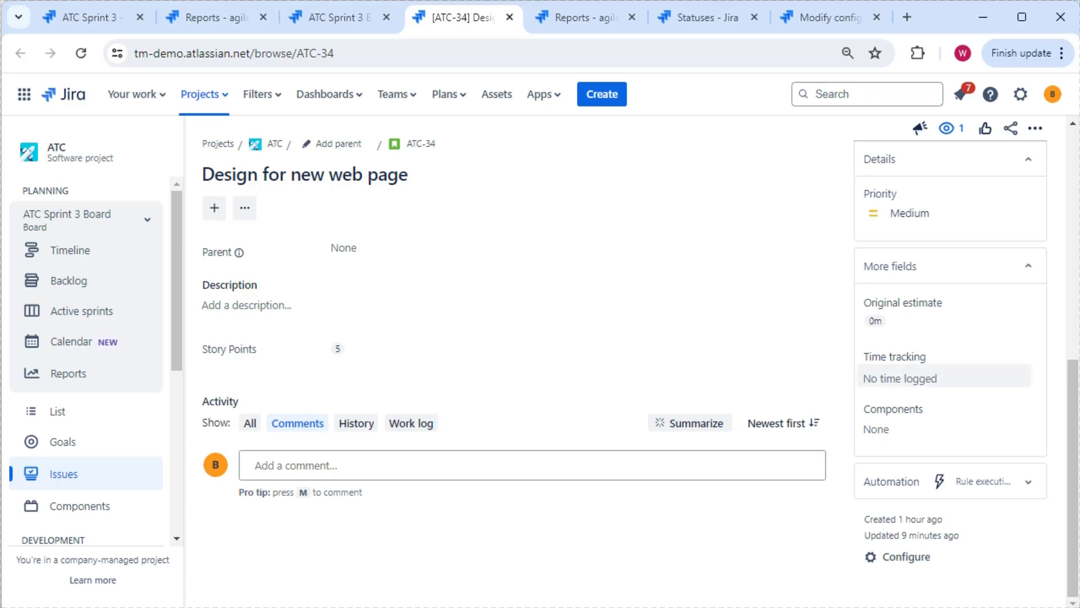
click(899, 379)
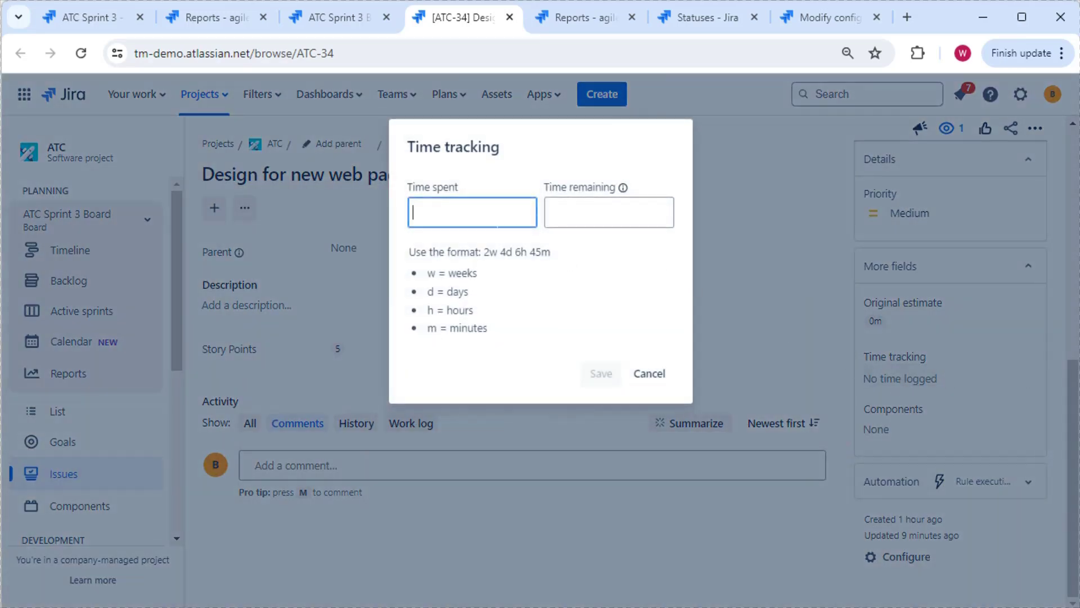
click(455, 210)
click(550, 211)
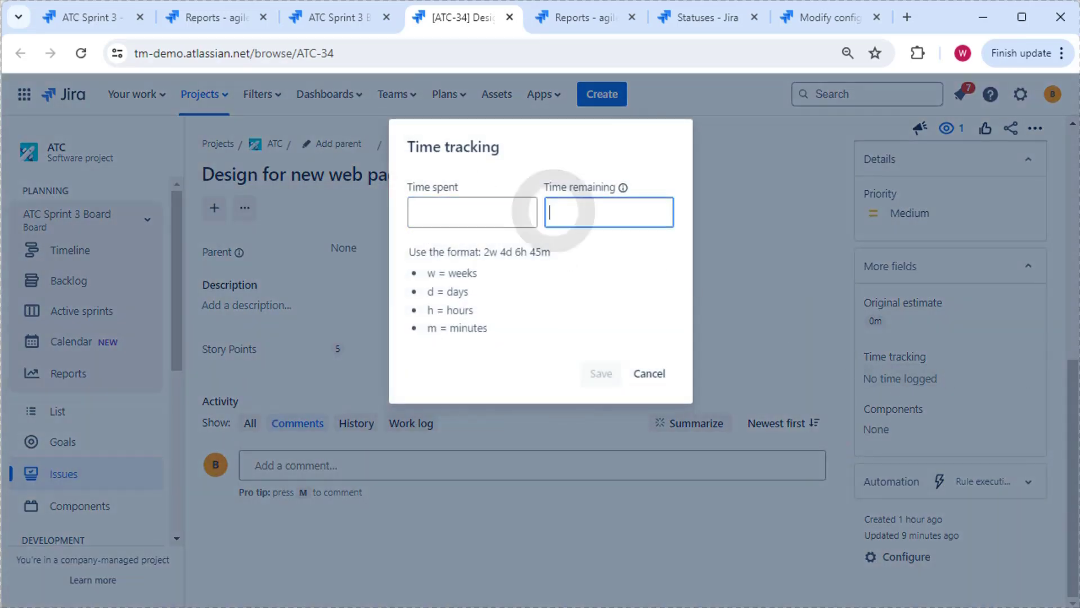
click(650, 374)
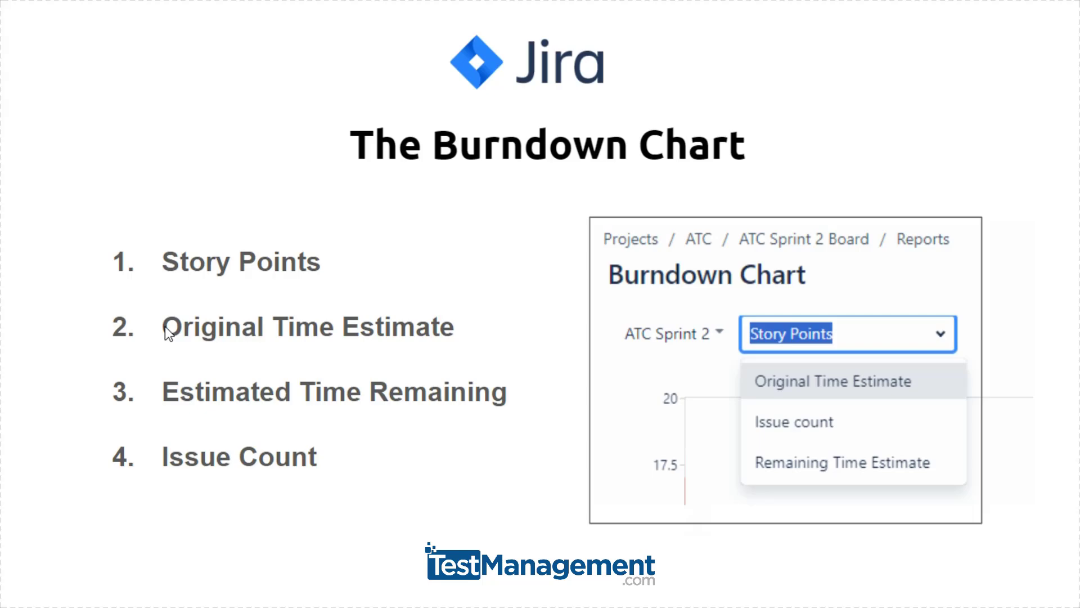
drag(83, 301, 496, 356)
drag(89, 365, 519, 414)
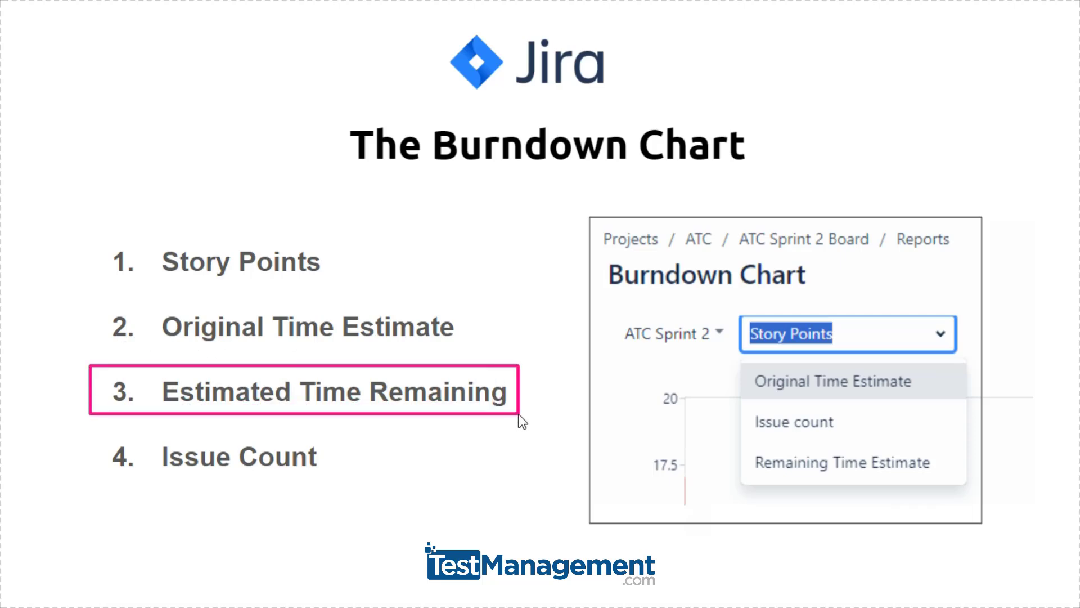
drag(91, 301, 482, 352)
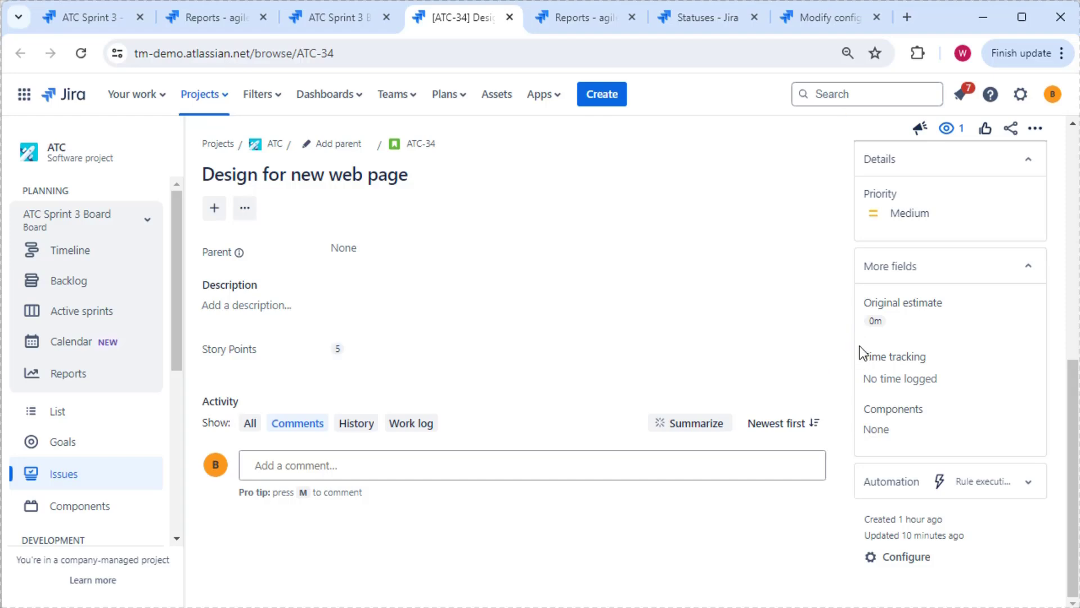
Check ATC-34's time tracking dialog once more and cancel it.
click(881, 377)
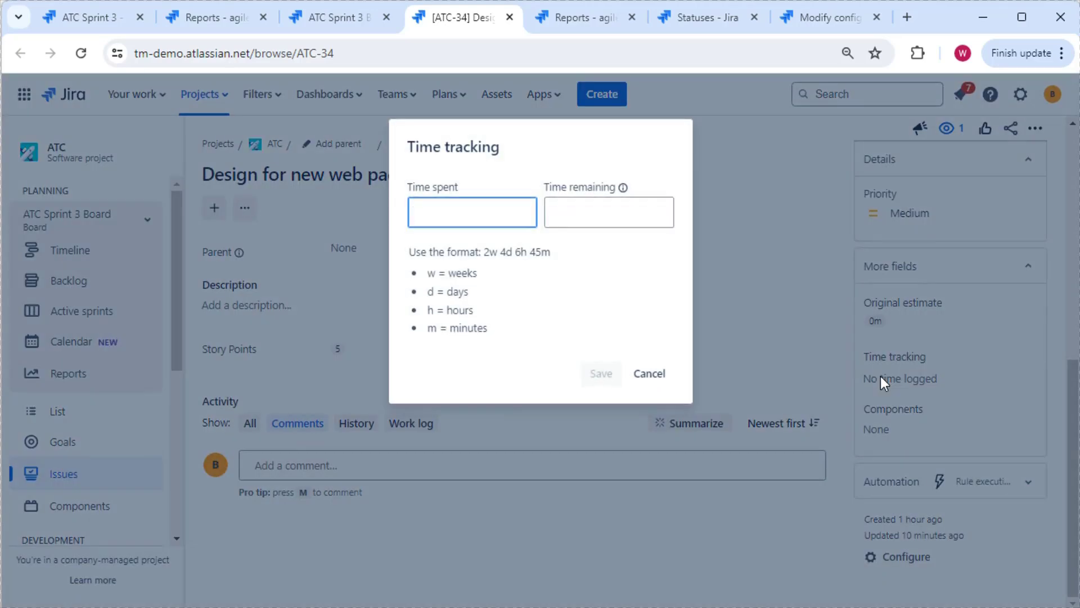
click(651, 373)
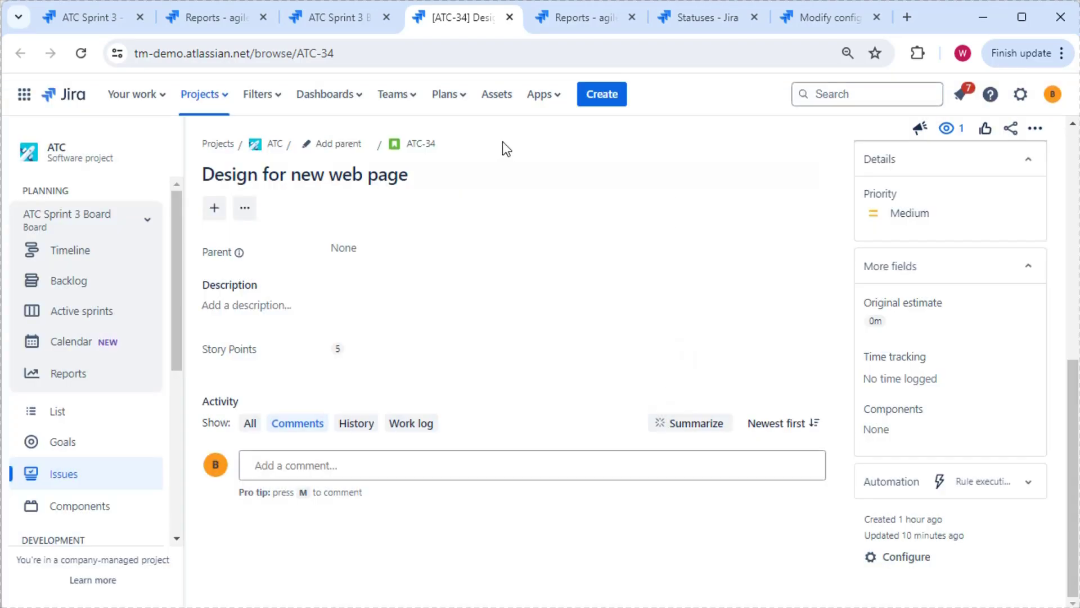
Set the estimation method of ATC Sprint 3 Board to Original time estimate.
click(98, 24)
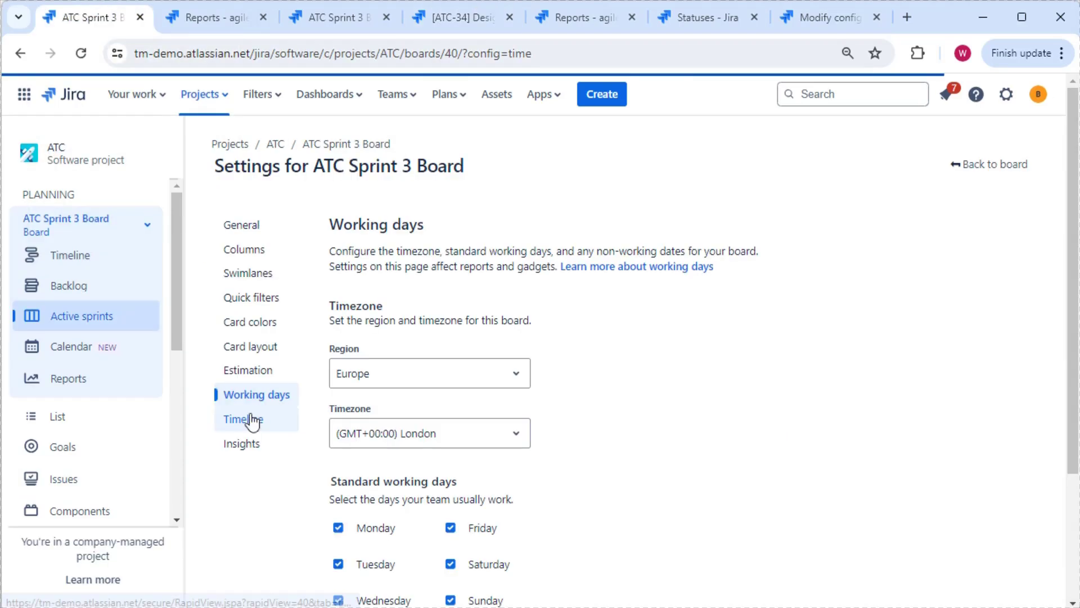
click(260, 376)
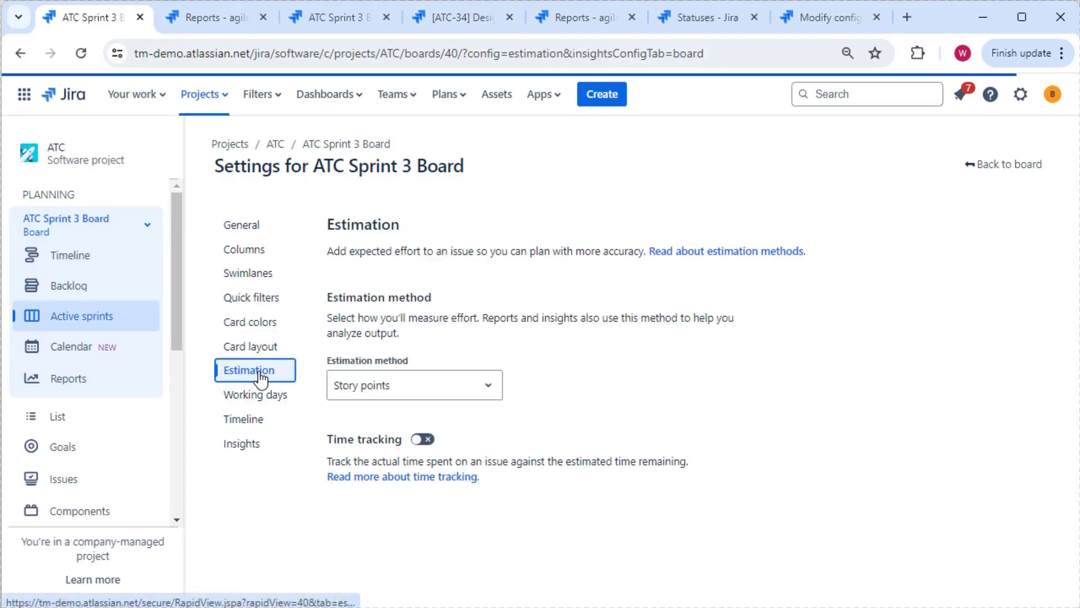
click(462, 384)
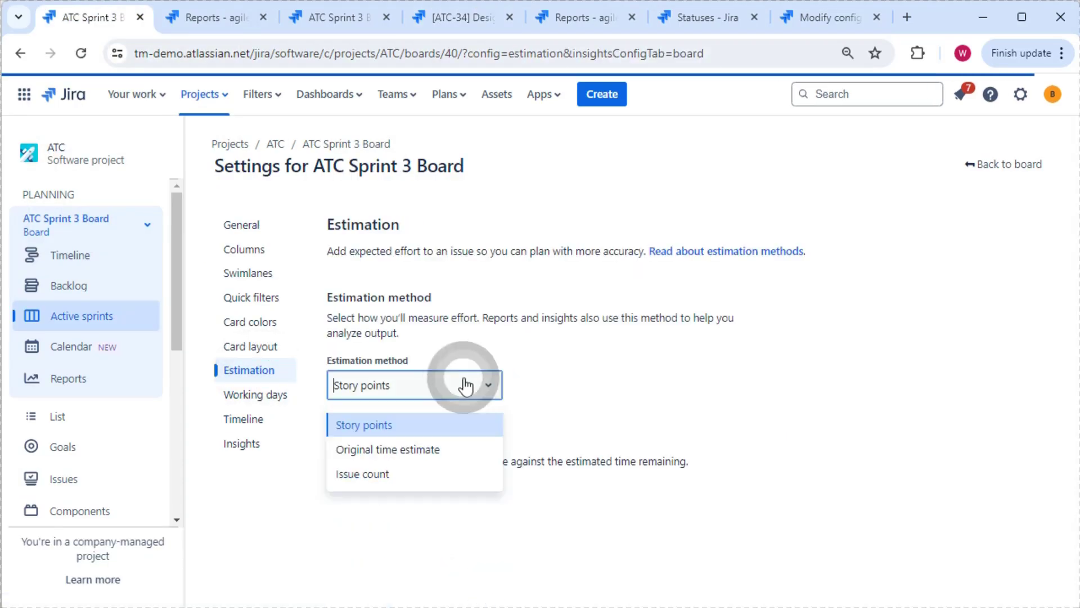
click(434, 448)
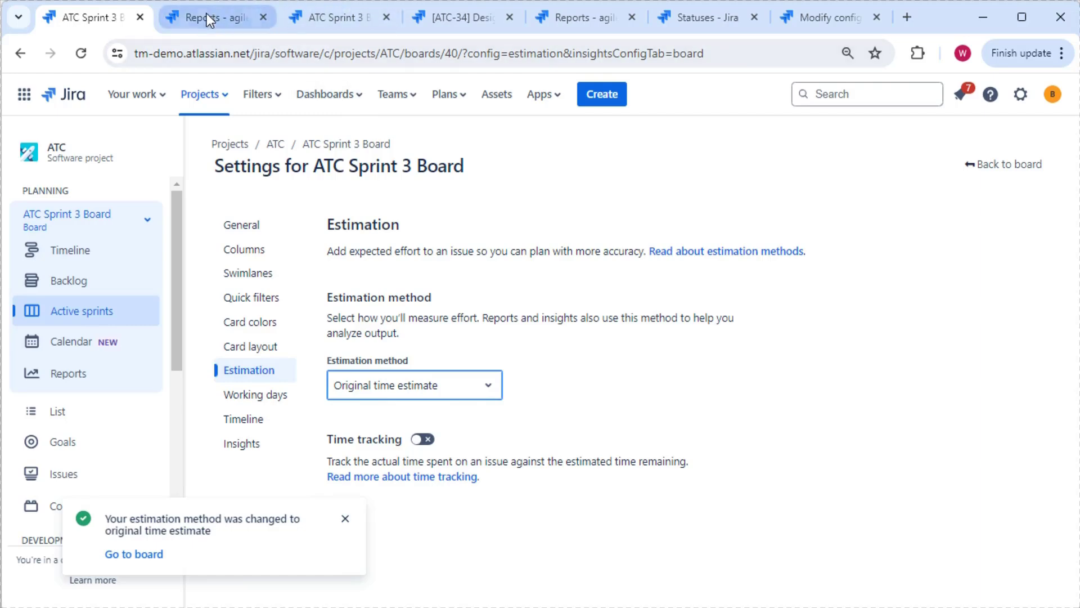
Reload the ATC Sprint 3 Board backlog and set the original estimate of ATC-33 Create a new web page to 4h.
mouse_move(220, 19)
click(320, 16)
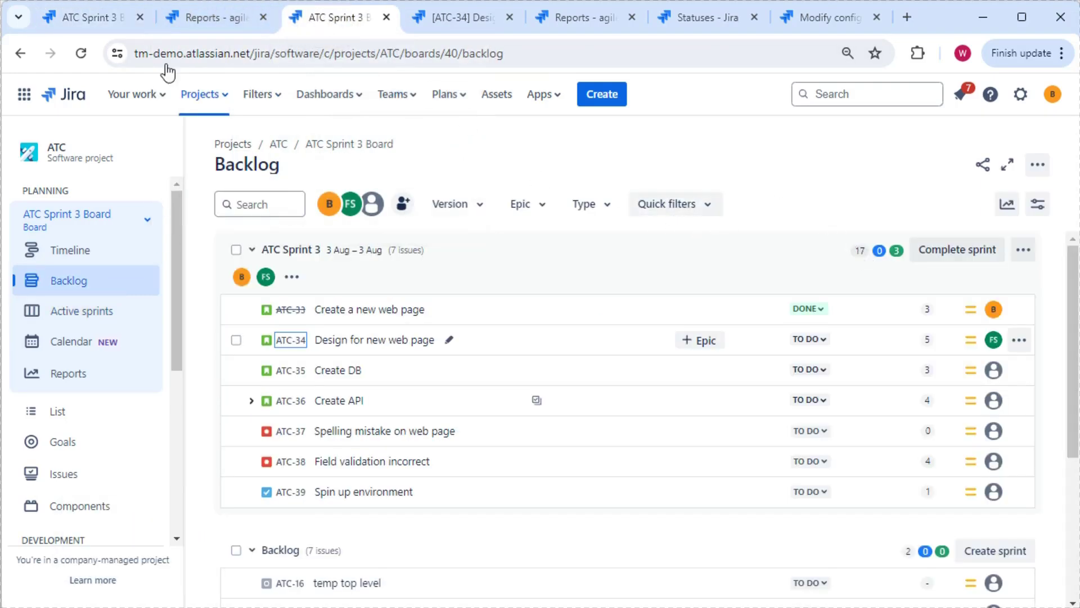
click(81, 52)
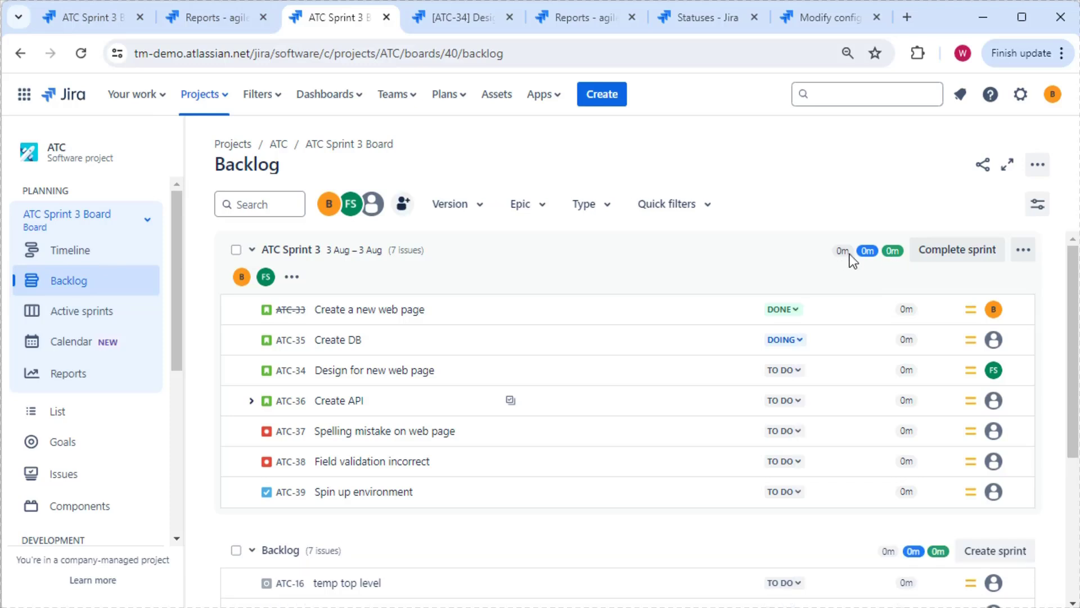
click(903, 312)
double_click(899, 309)
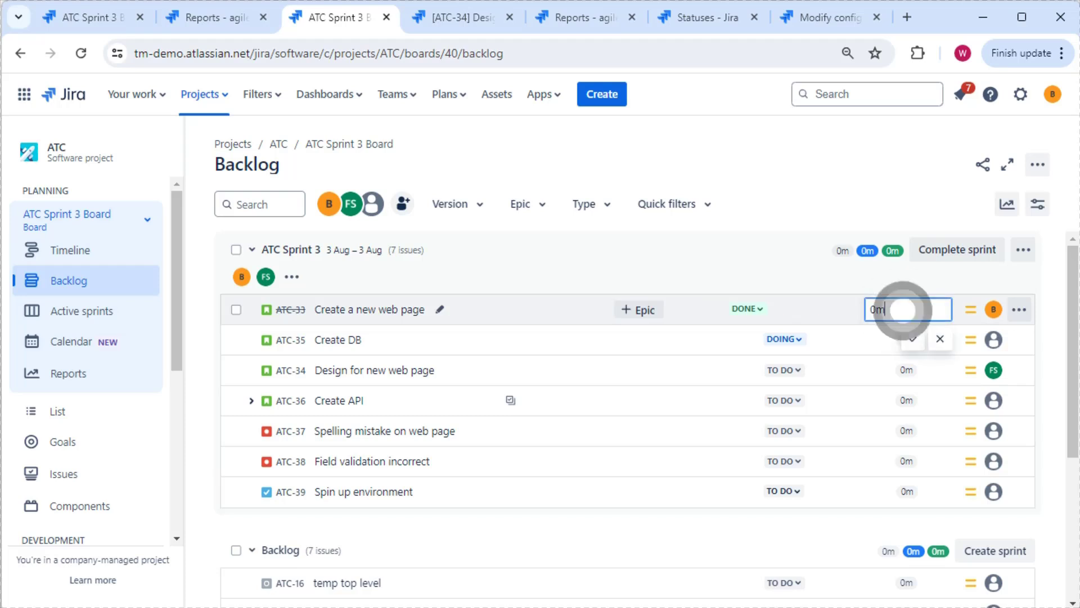
text(4h)
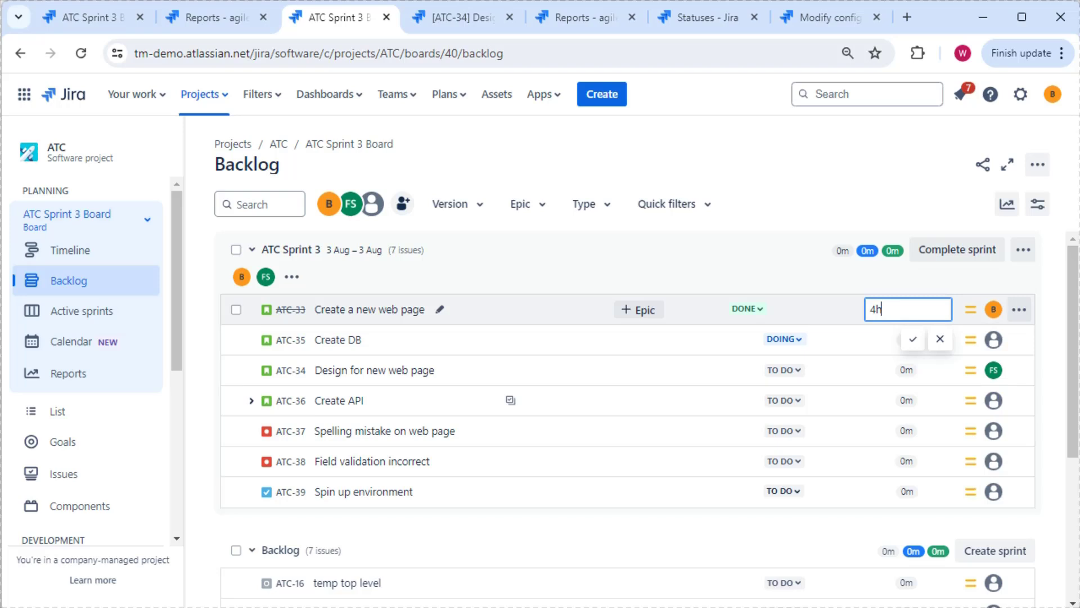
click(911, 340)
Set the original estimates of ATC-35 Create DB to 6h and ATC-34 Design for new web page to 3h.
click(907, 339)
double_click(906, 339)
text(6H)
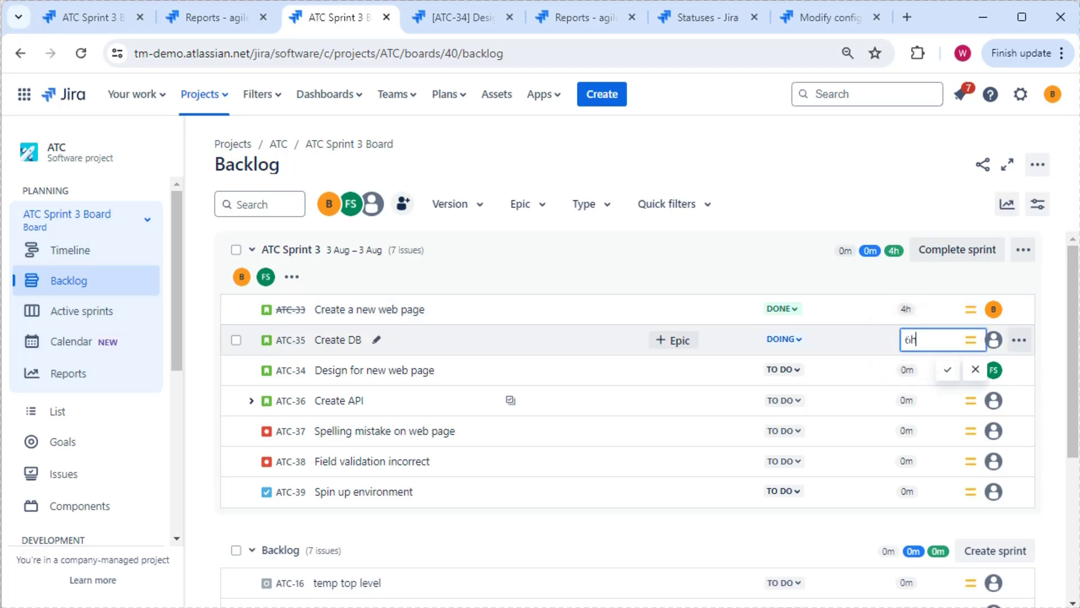
click(900, 374)
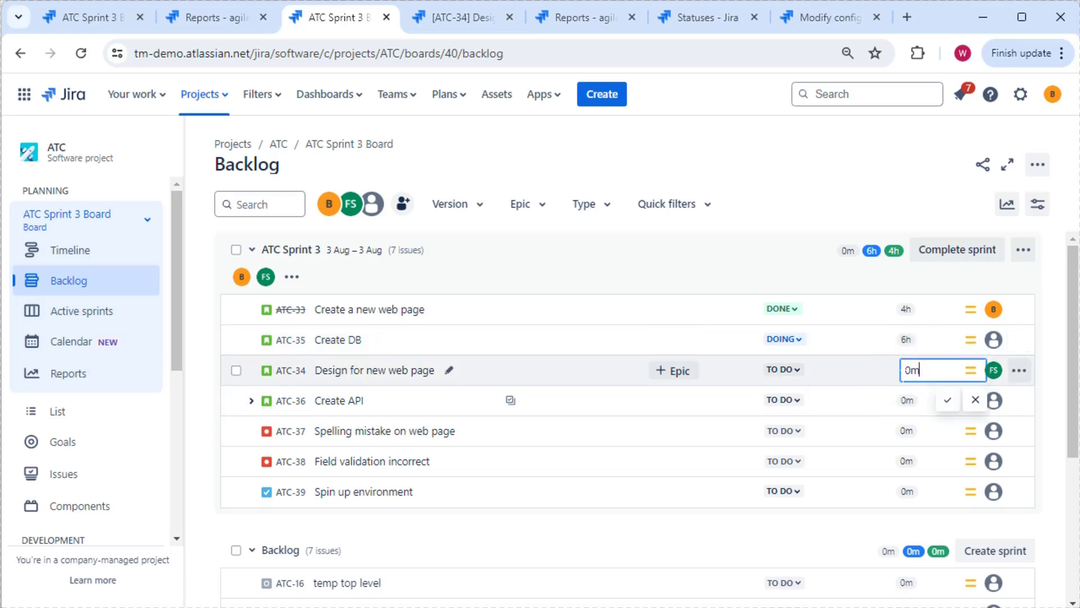
double_click(911, 370)
text(4)
key(BackSpace)
text(3h)
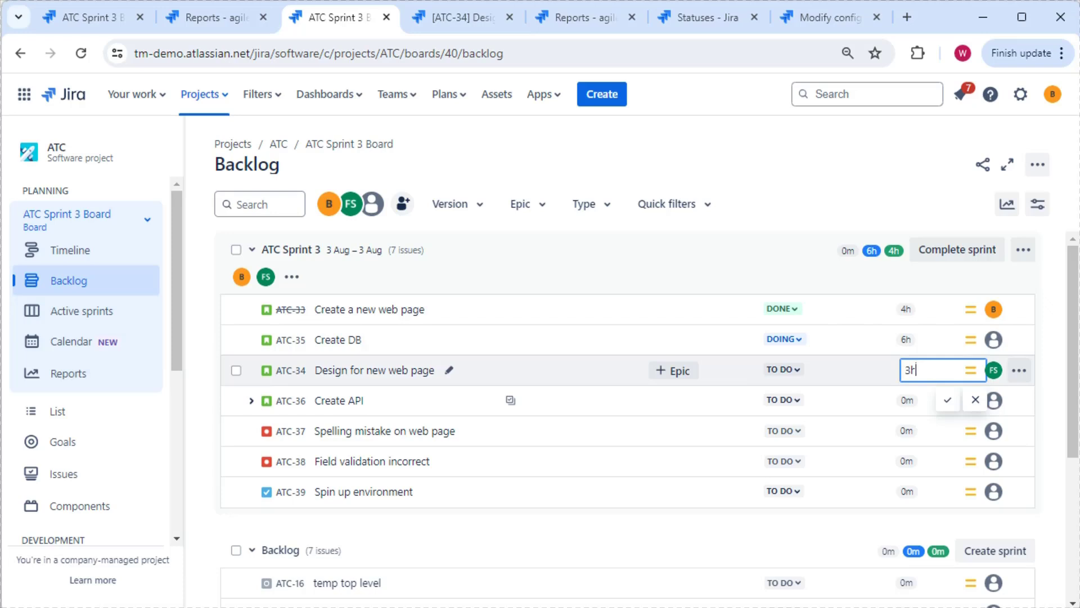
Set the original estimate of ATC-37 Spelling mistake on web page to 2h.
click(922, 442)
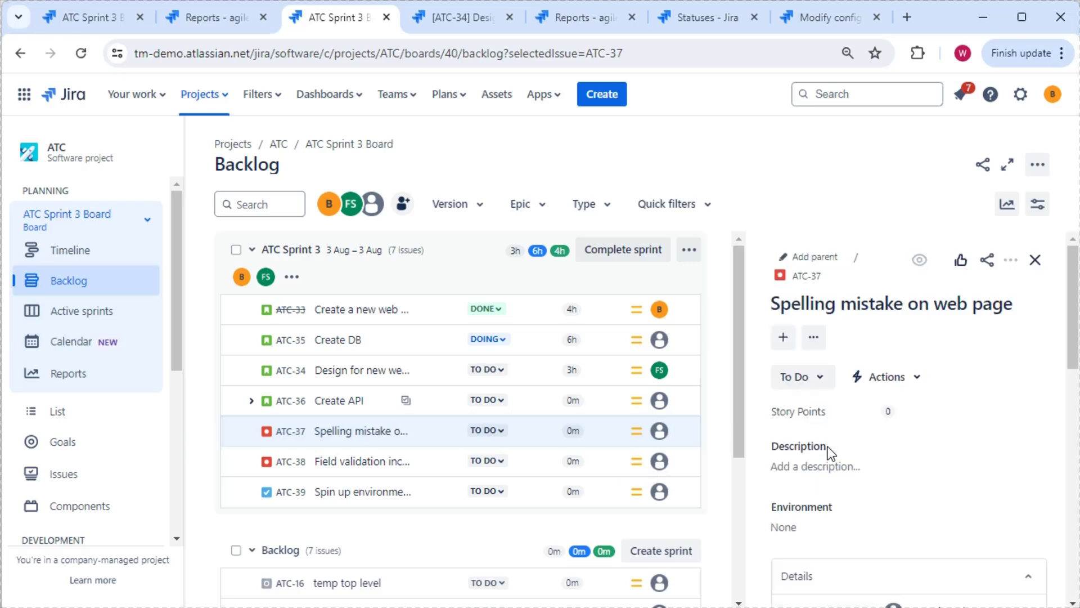
scroll(917, 441, down, 8)
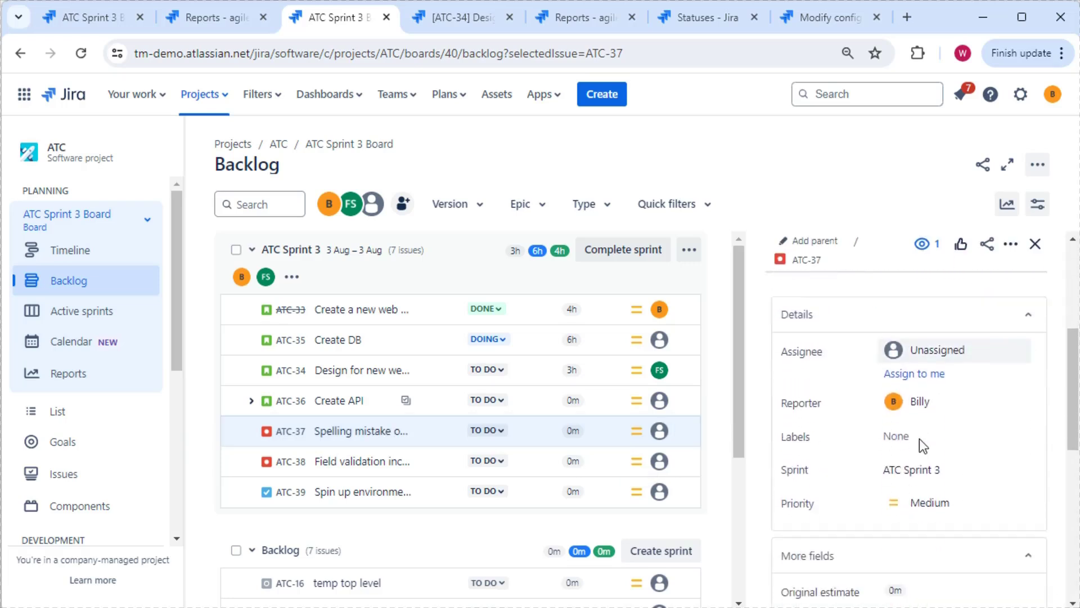
click(898, 350)
double_click(903, 347)
text(2h)
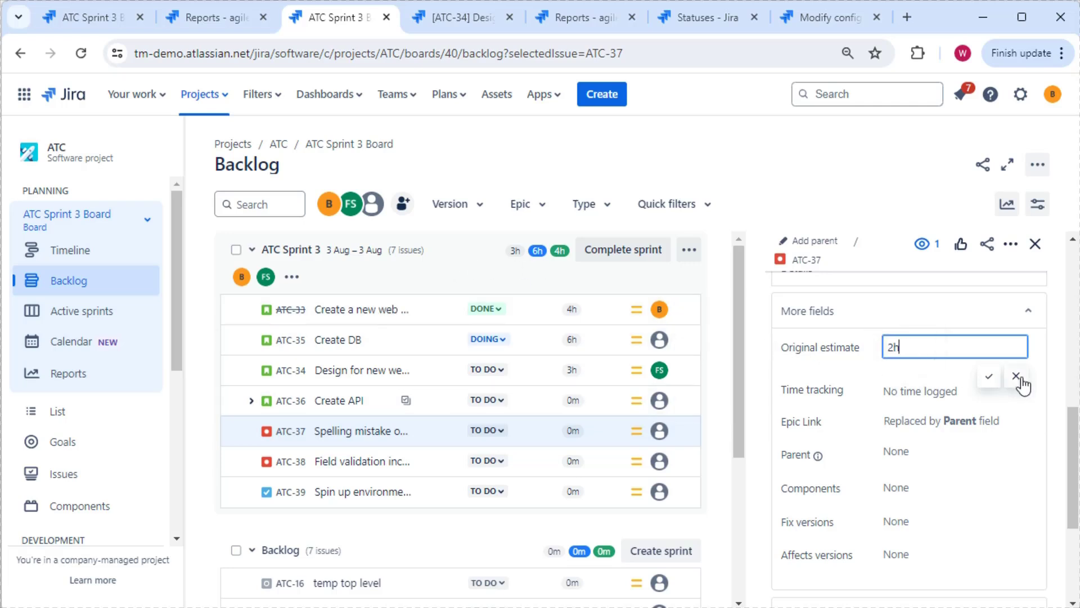
click(988, 375)
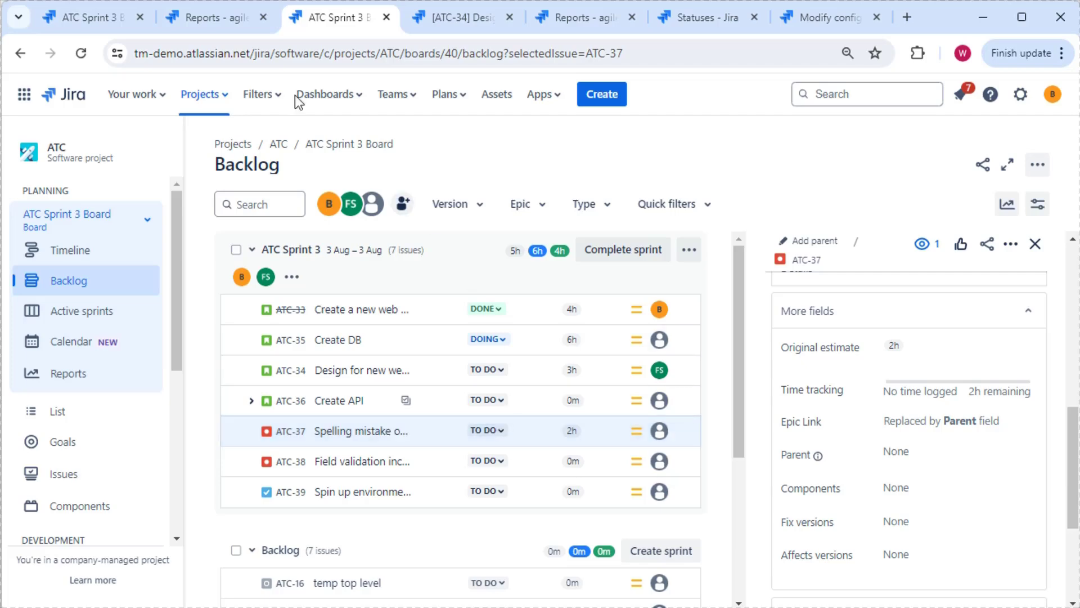
Reload the ATC Sprint 3 burndown chart and examine its original time estimate line, sprint start point and event table.
click(227, 22)
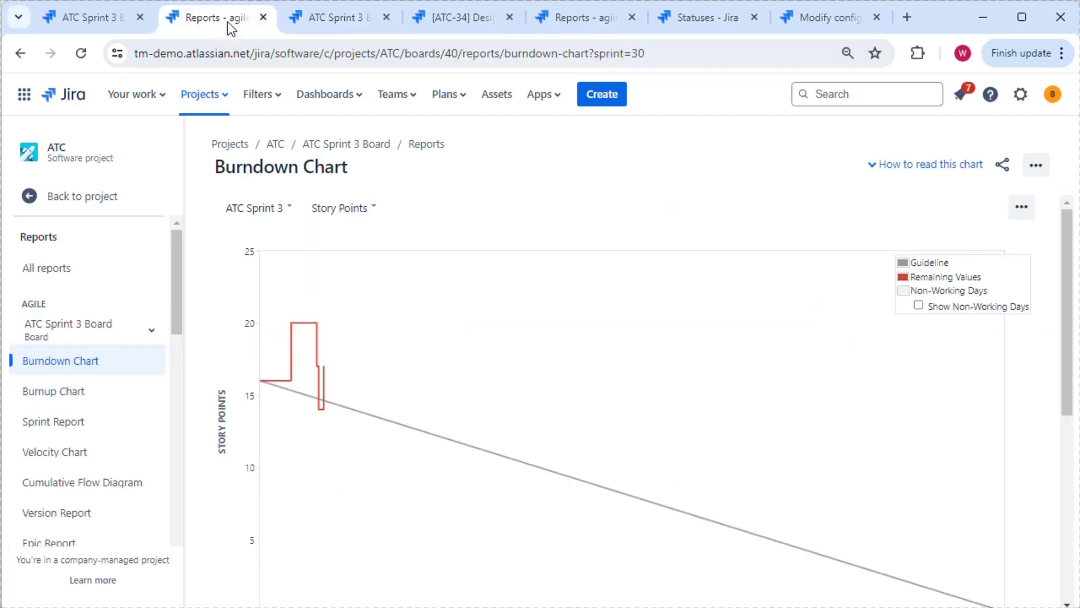
click(72, 363)
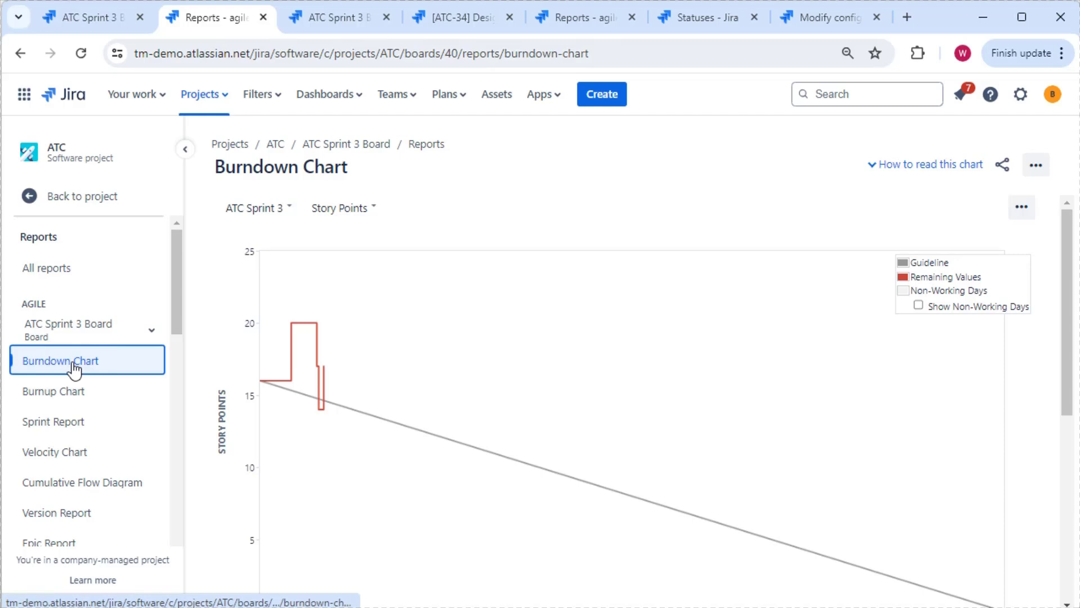
click(82, 55)
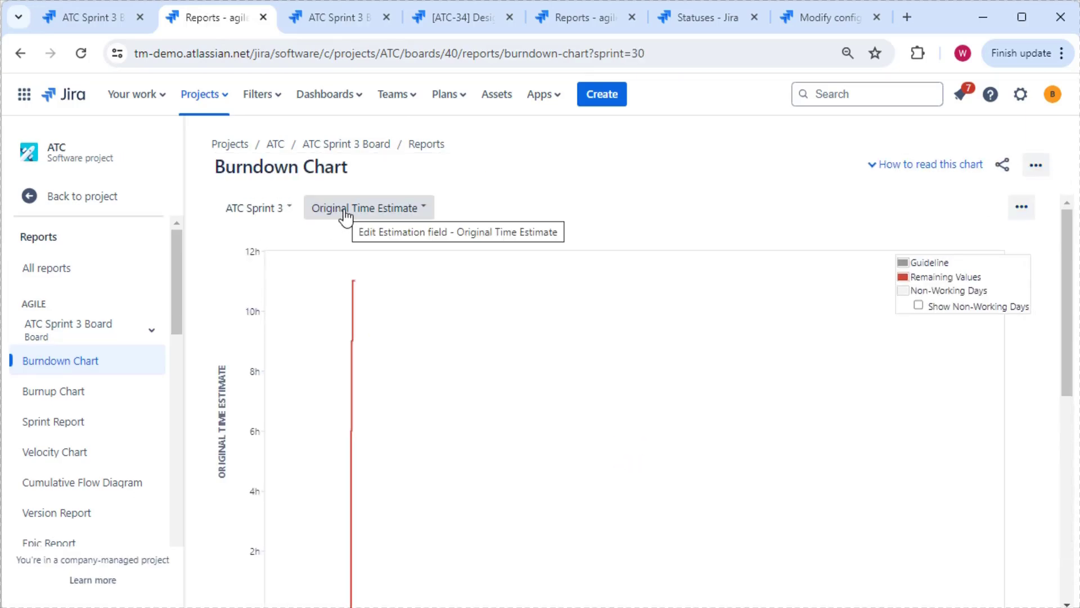
scroll(615, 215, down, 3)
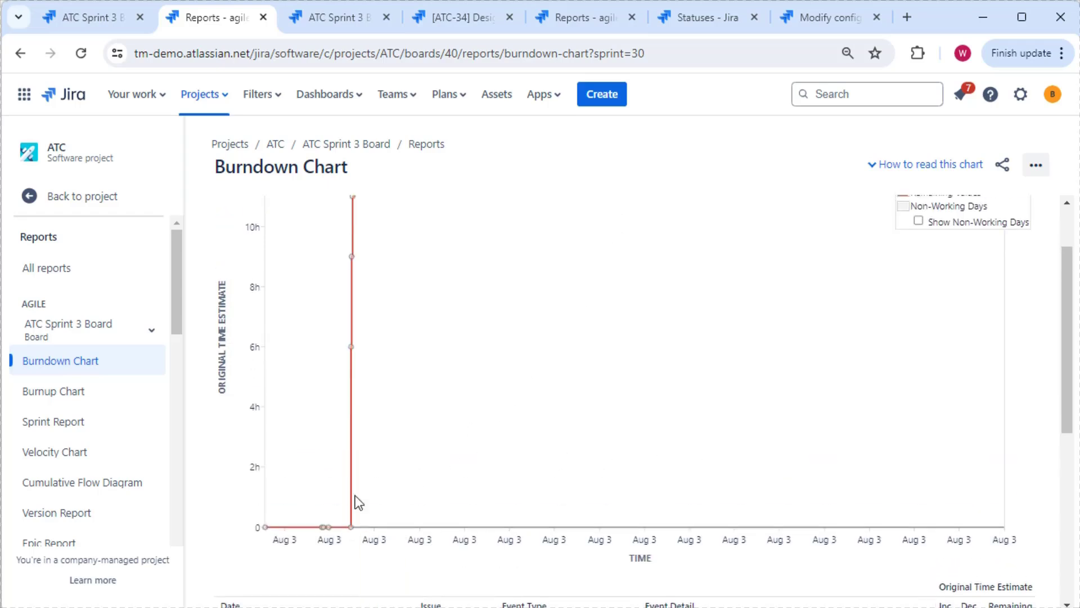
scroll(360, 506, up, 2)
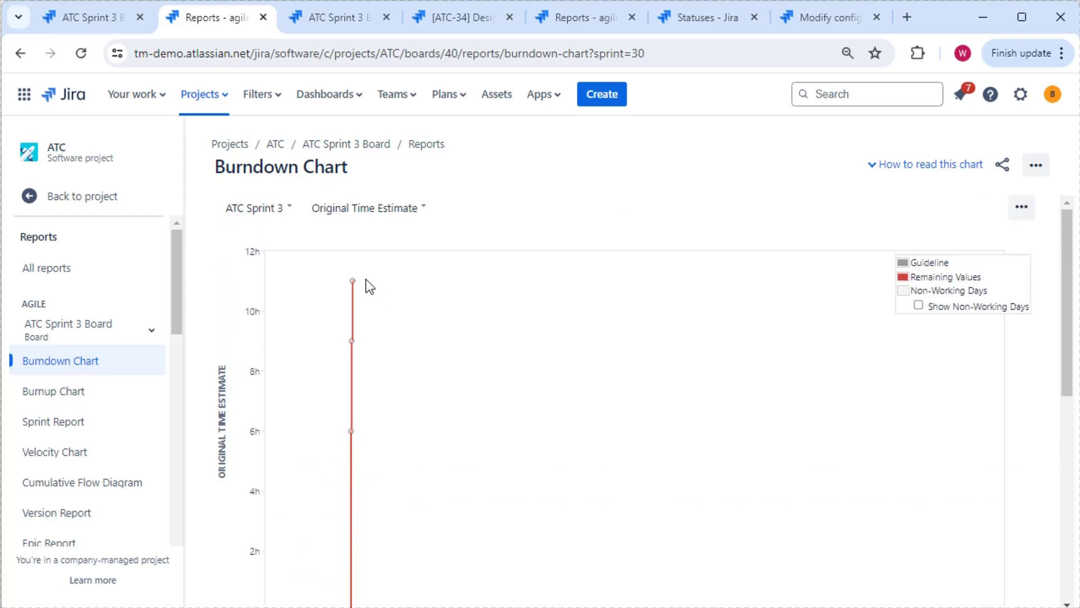
mouse_move(352, 285)
scroll(677, 394, down, 3)
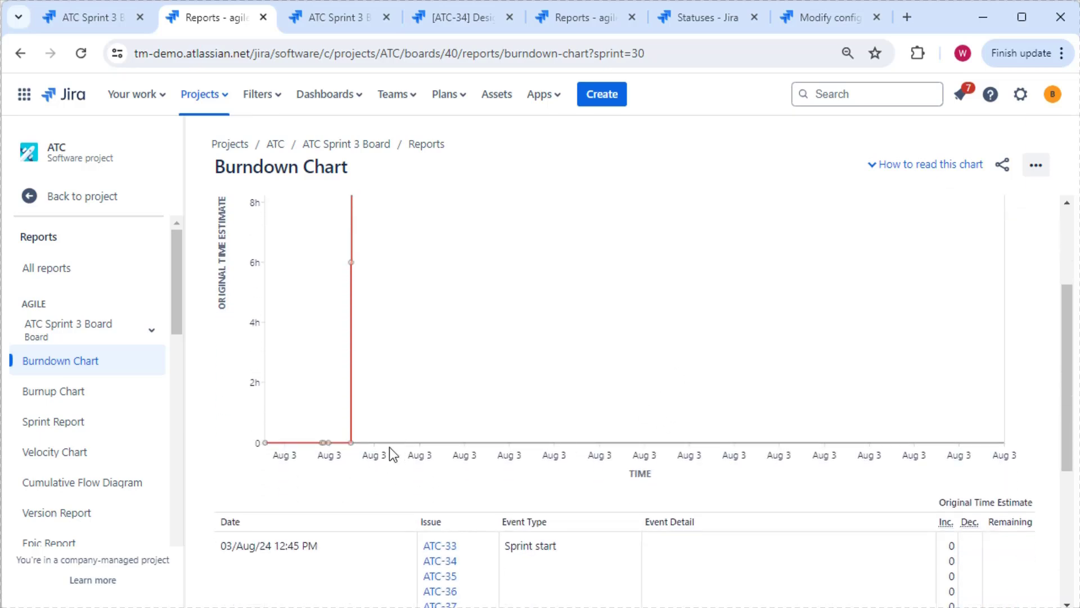
mouse_move(266, 445)
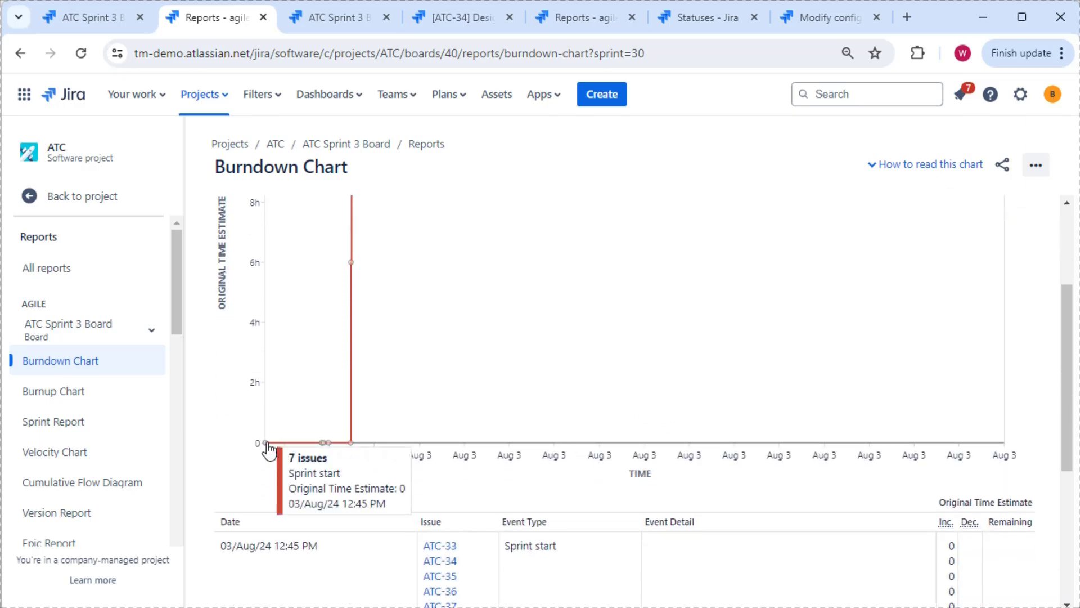
scroll(437, 427, down, 5)
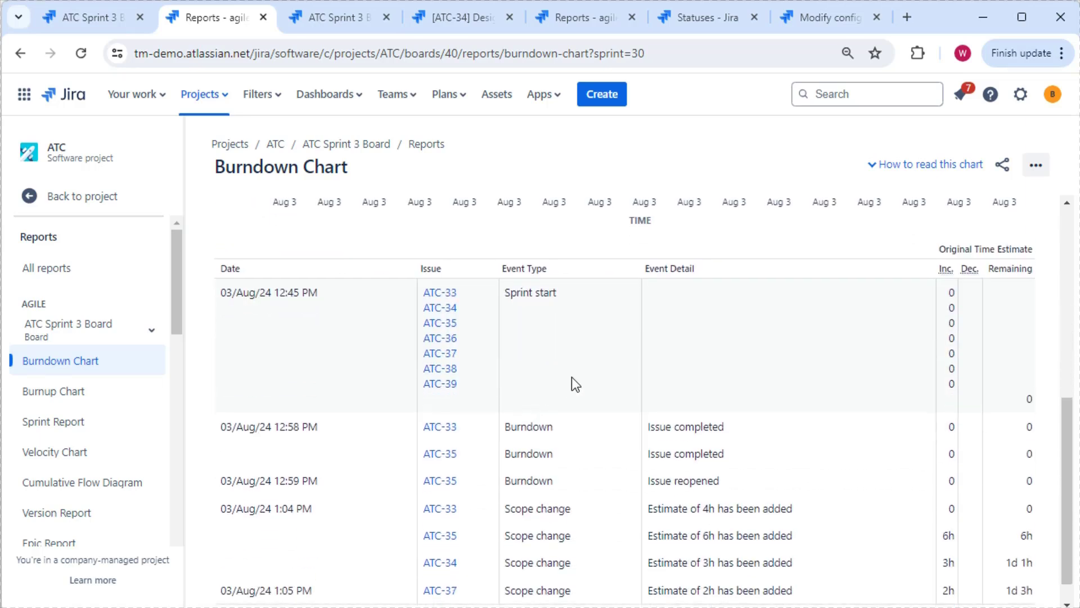
scroll(573, 376, down, 1)
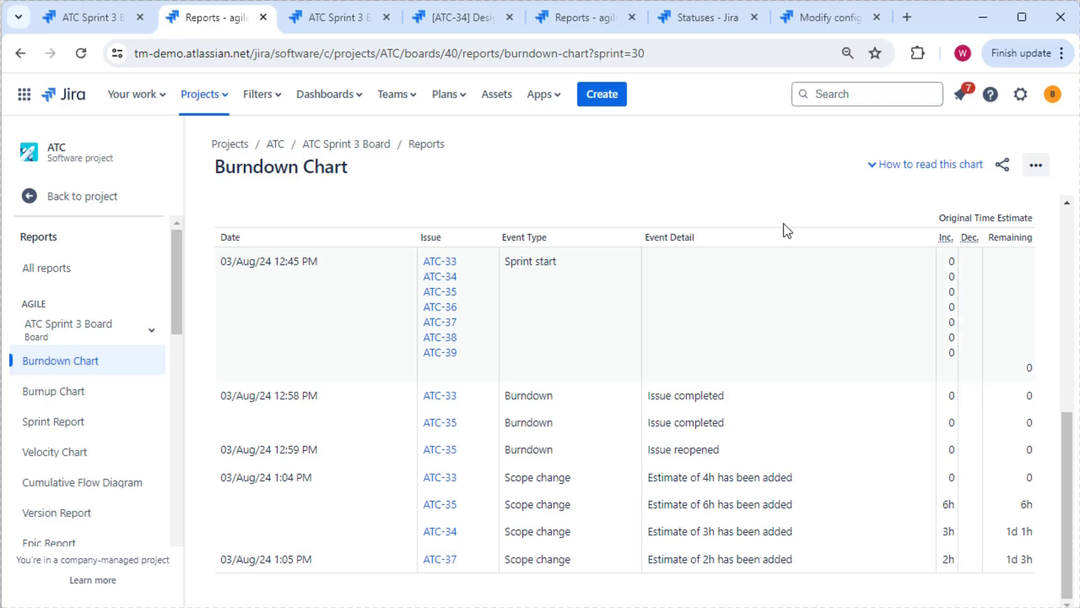
Change the status of ATC-37 Spelling mistake on web page to Done in the sprint backlog.
click(360, 17)
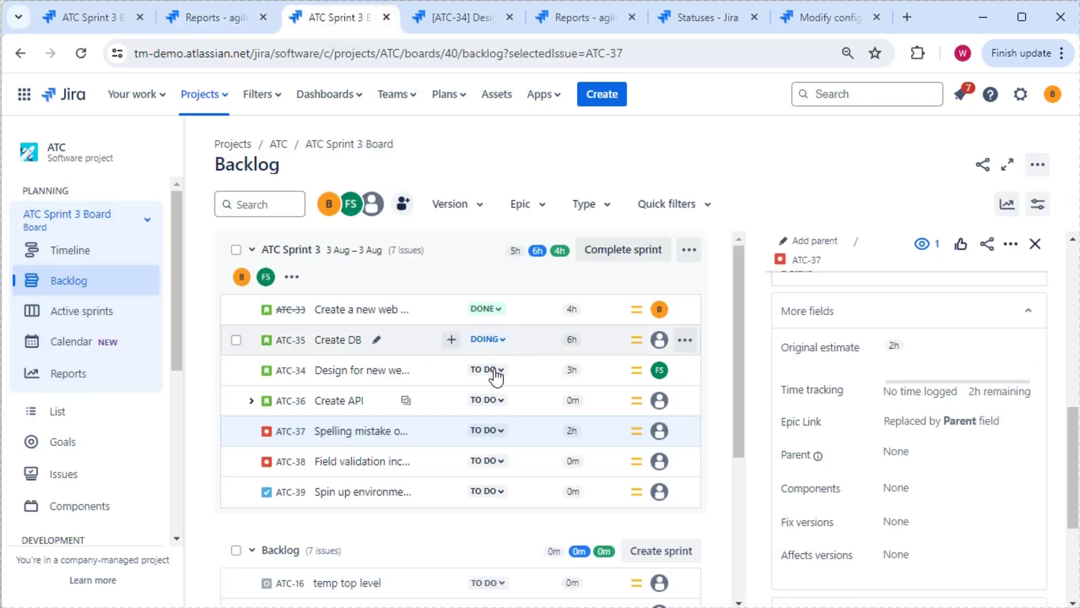
click(497, 430)
click(505, 477)
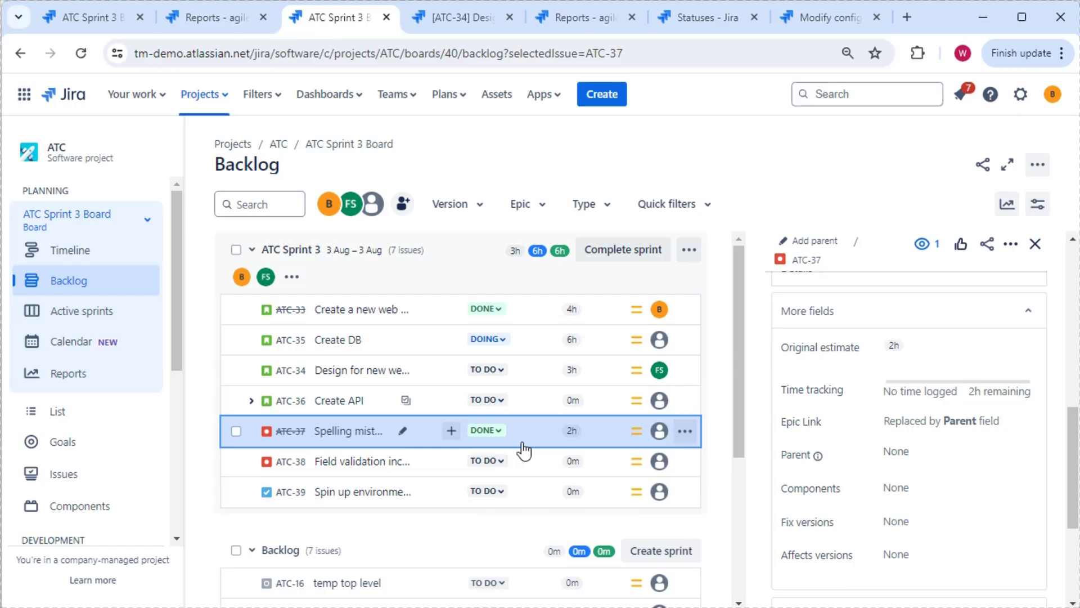
Reload the burndown chart to examine the effect of completing ATC-37, and compare it with the sprint backlog.
click(217, 22)
scroll(316, 296, up, 7)
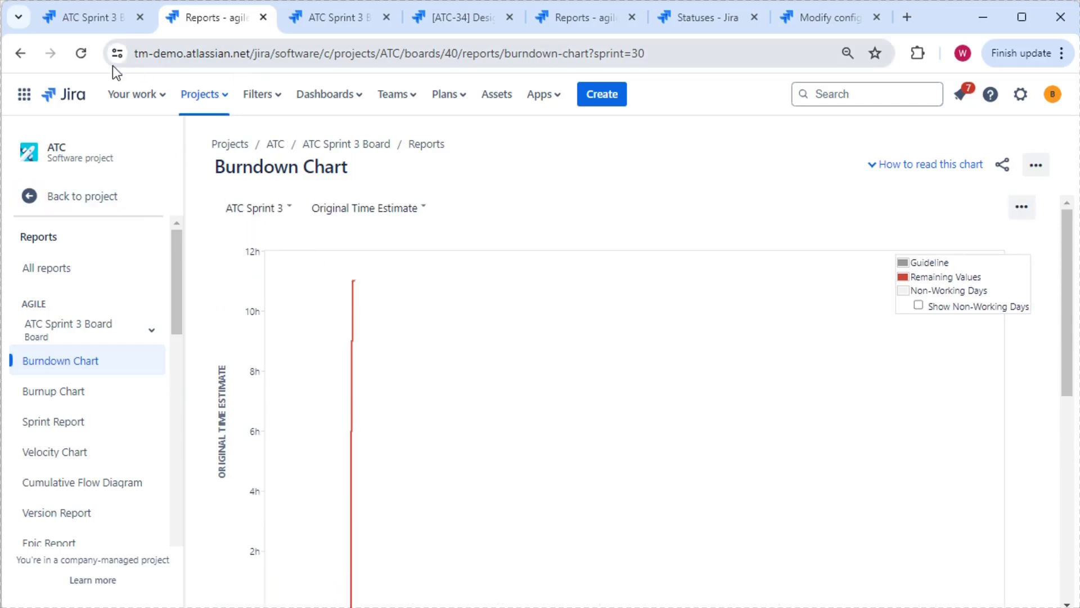
click(81, 54)
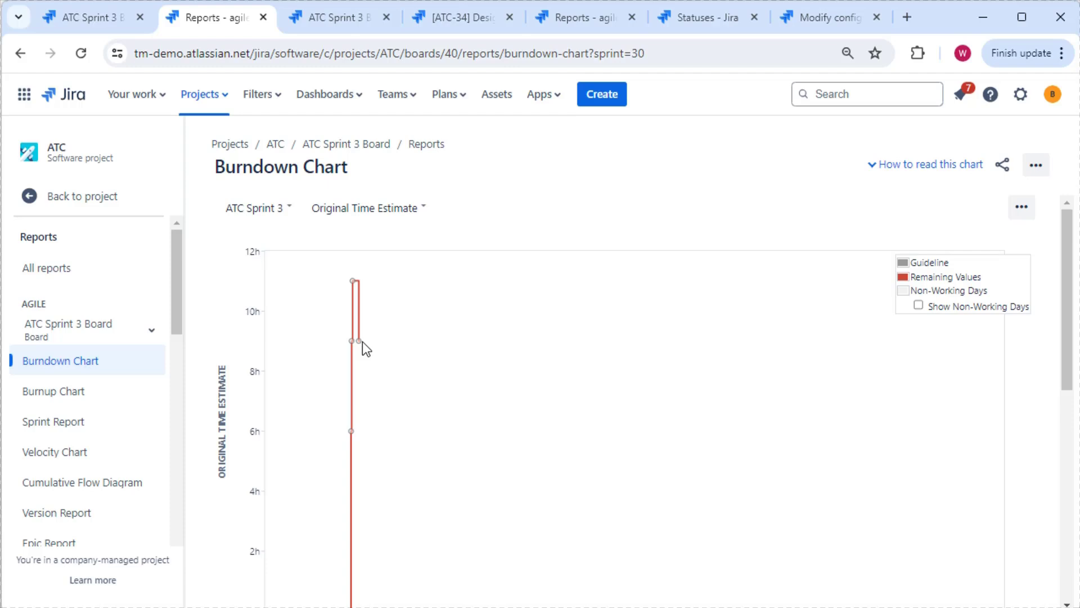
click(313, 23)
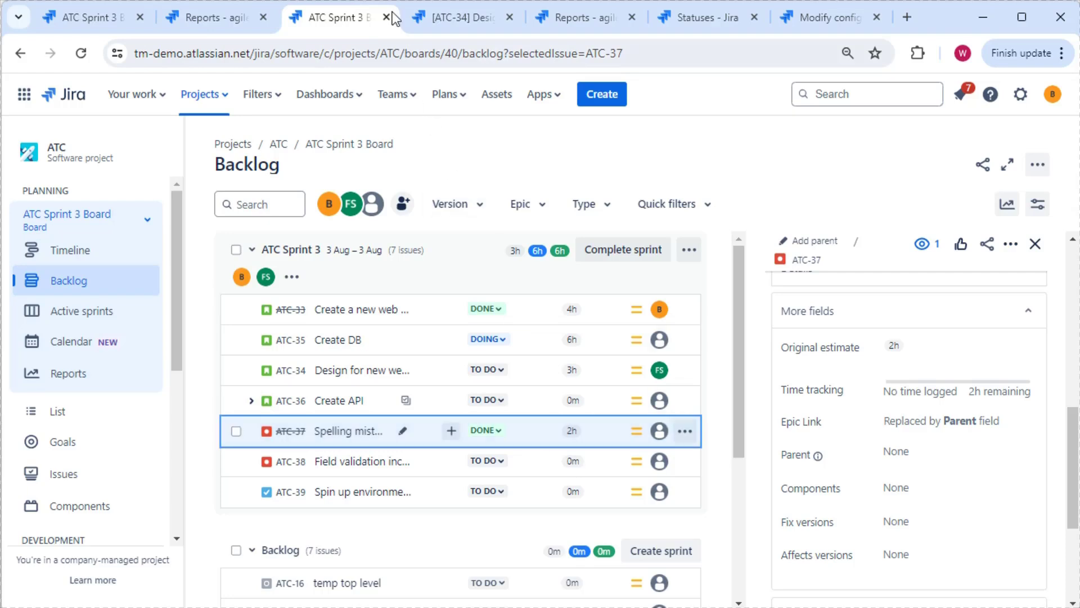
click(225, 20)
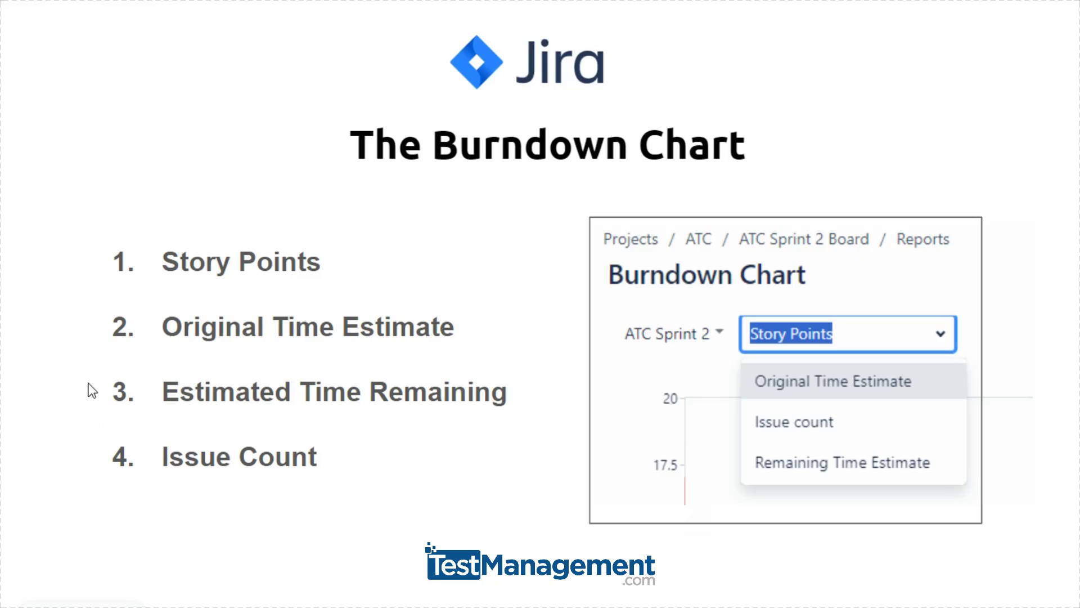
drag(95, 371, 534, 420)
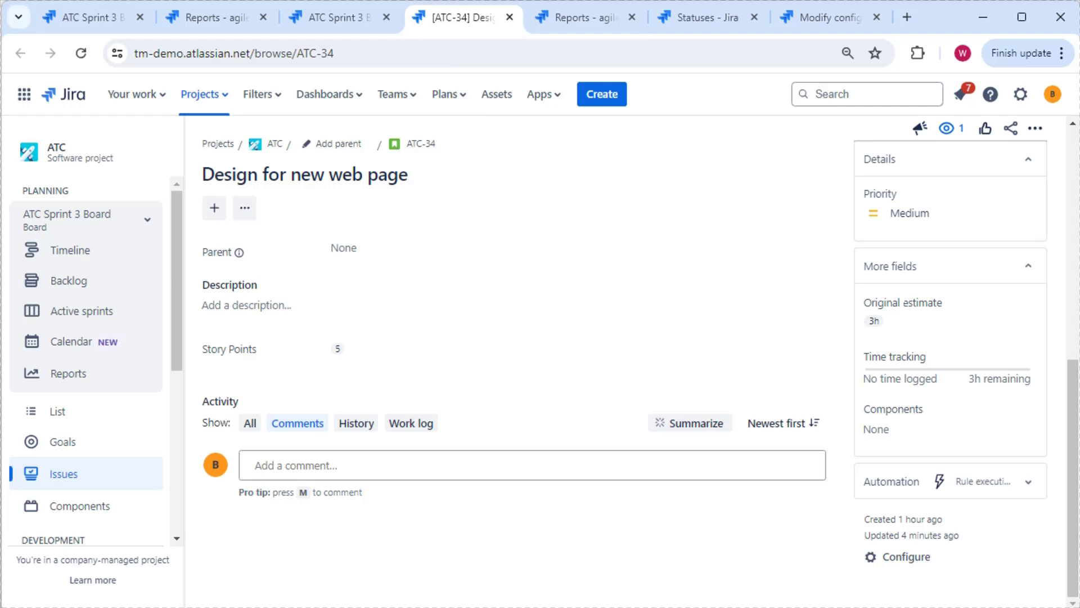
Check the time spent and time remaining fields in ATC-34's time tracking dialog and cancel it.
click(913, 381)
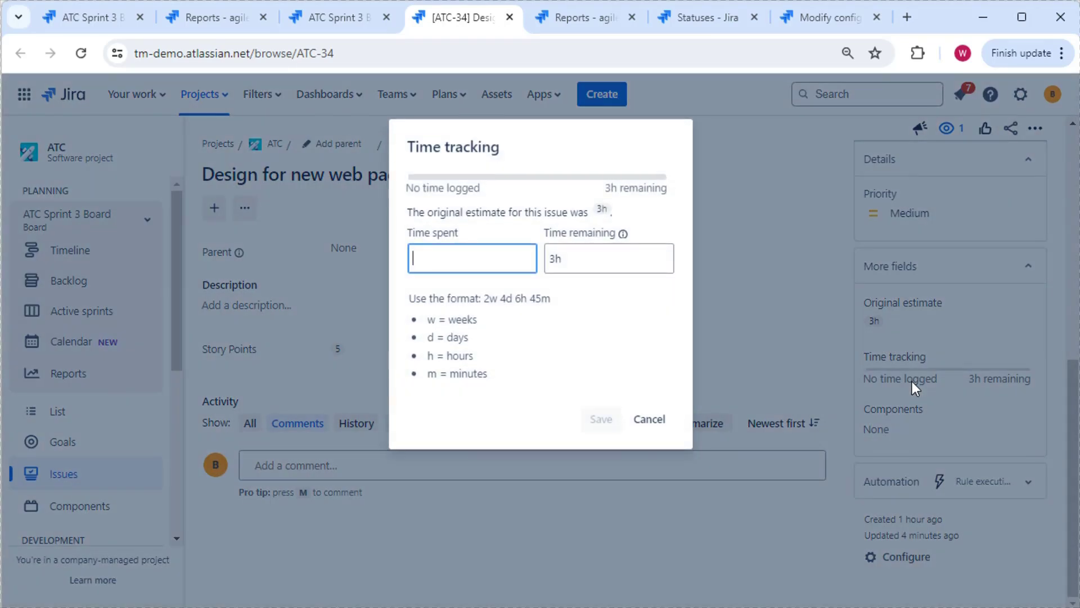
click(474, 260)
click(637, 260)
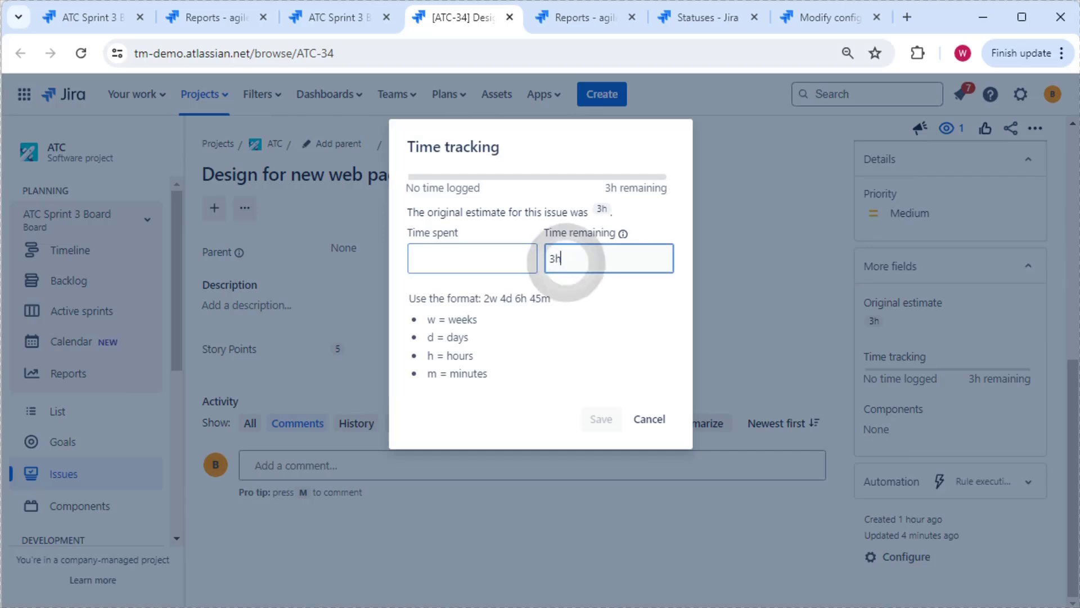
click(653, 420)
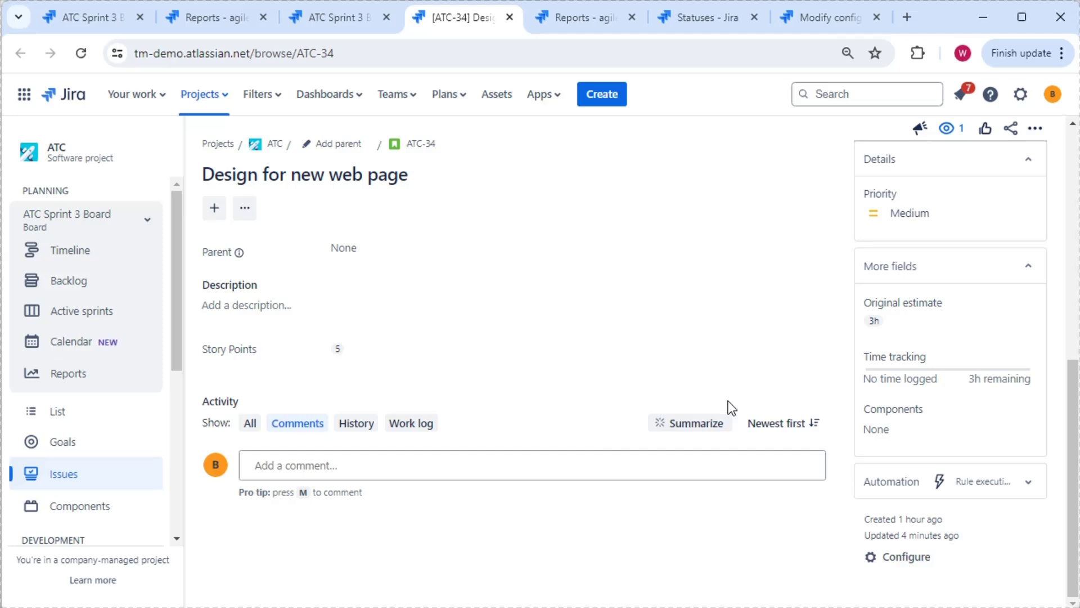
Keep Original time estimate as the estimation method of ATC Sprint 3 Board and turn on time tracking.
click(107, 16)
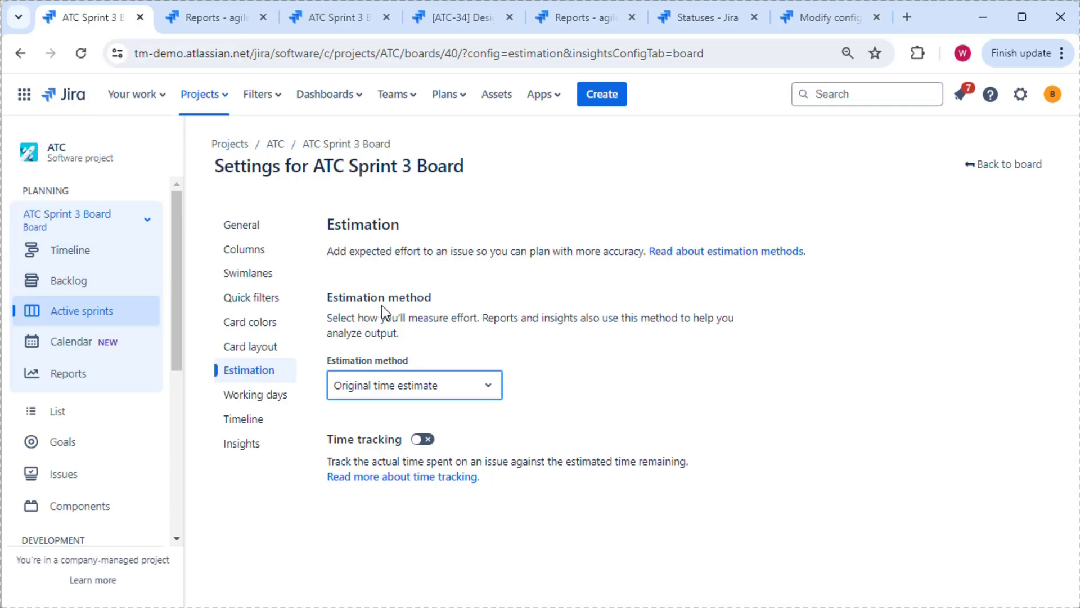
click(484, 382)
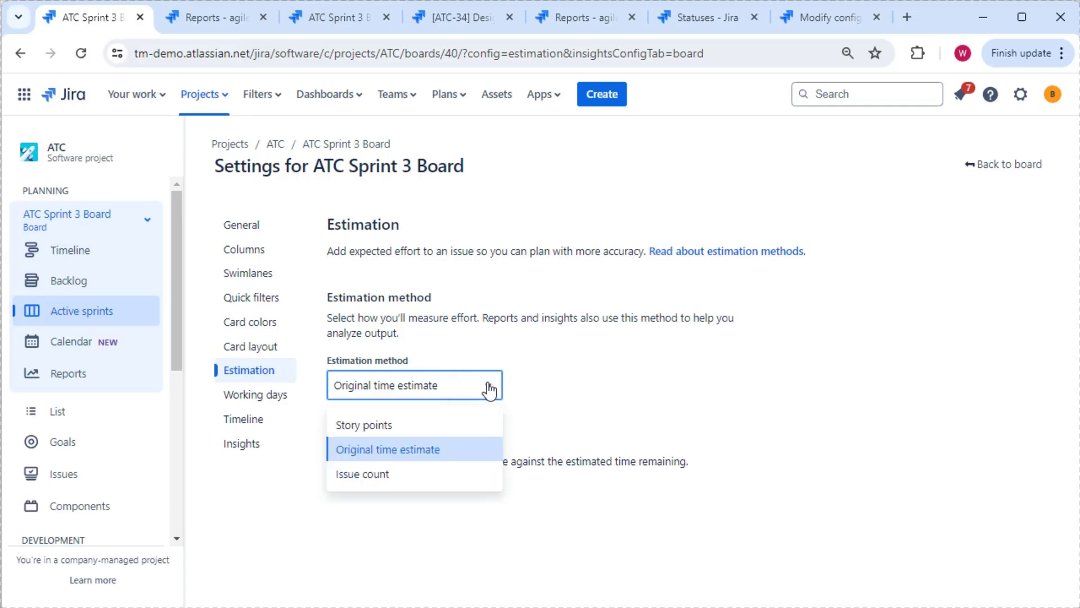
click(394, 450)
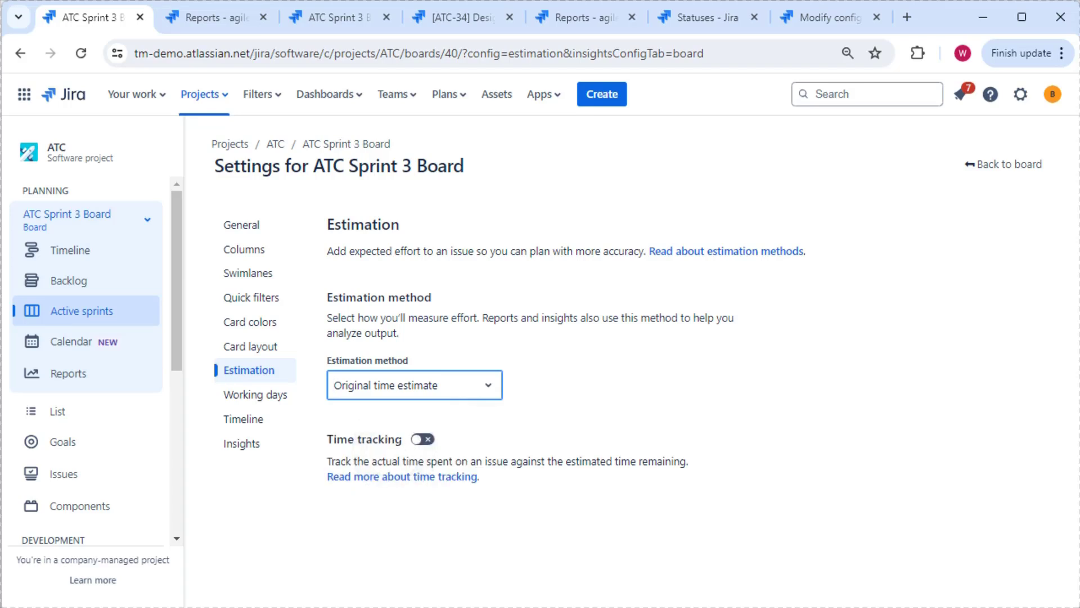
click(418, 440)
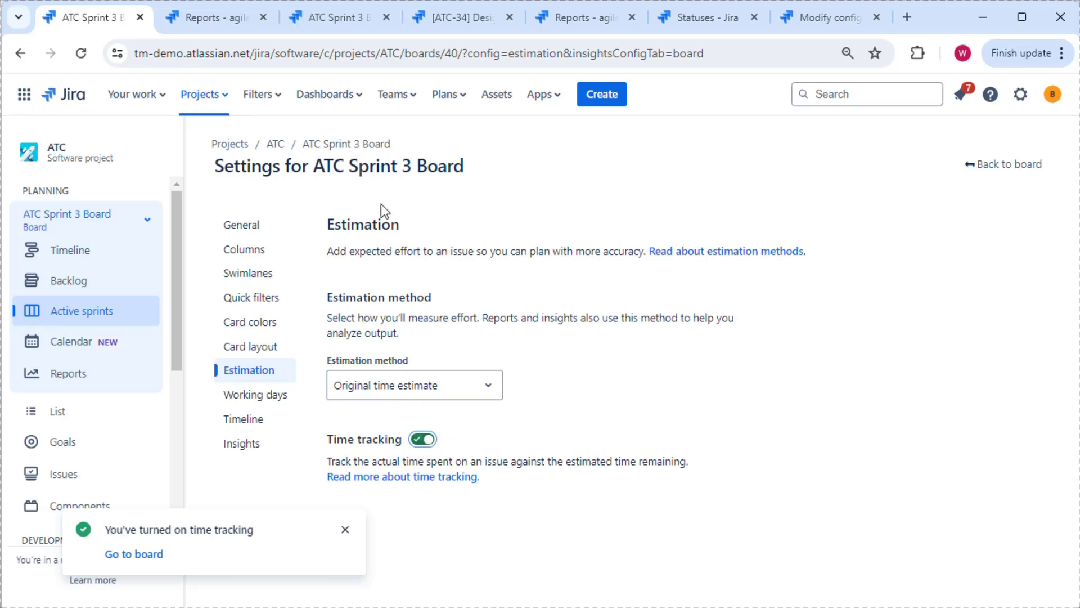
Examine the time remaining field of ATC-34 Design for new web page in its time tracking dialog, leaving without saving.
click(459, 23)
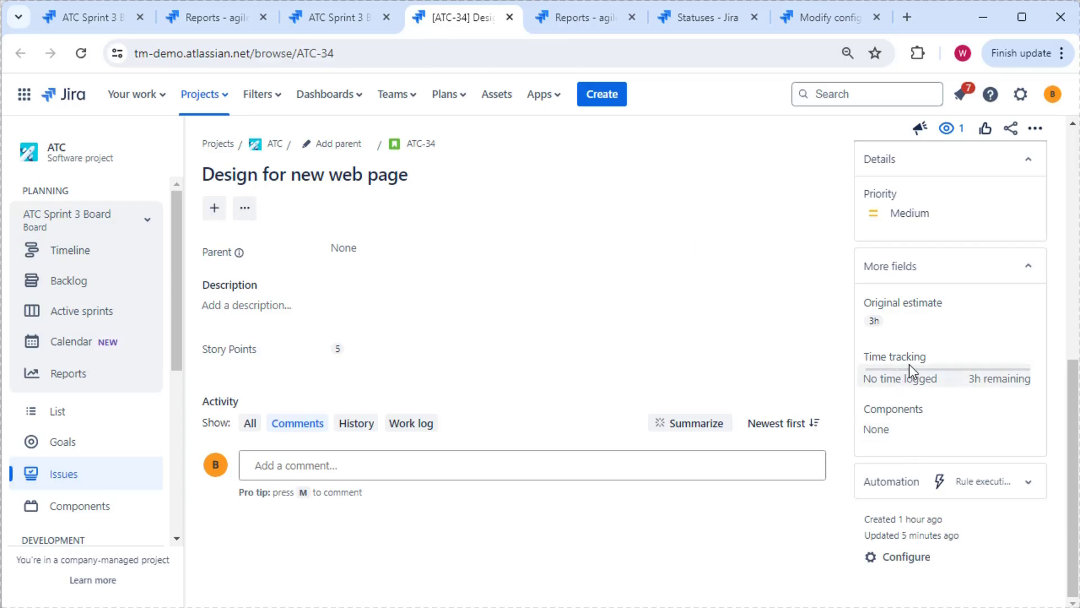
click(905, 383)
click(442, 249)
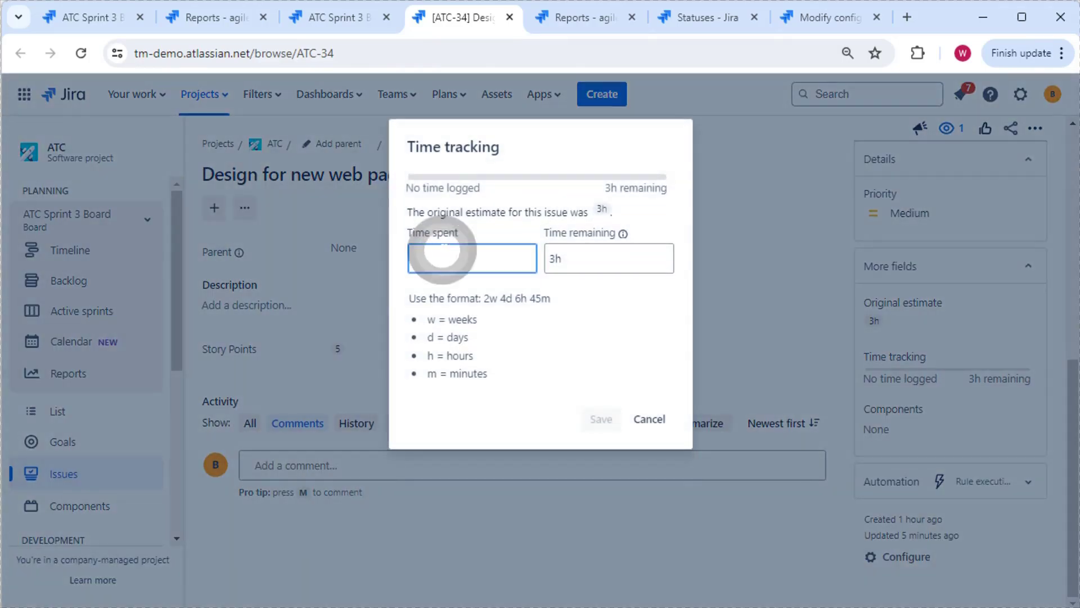
click(562, 252)
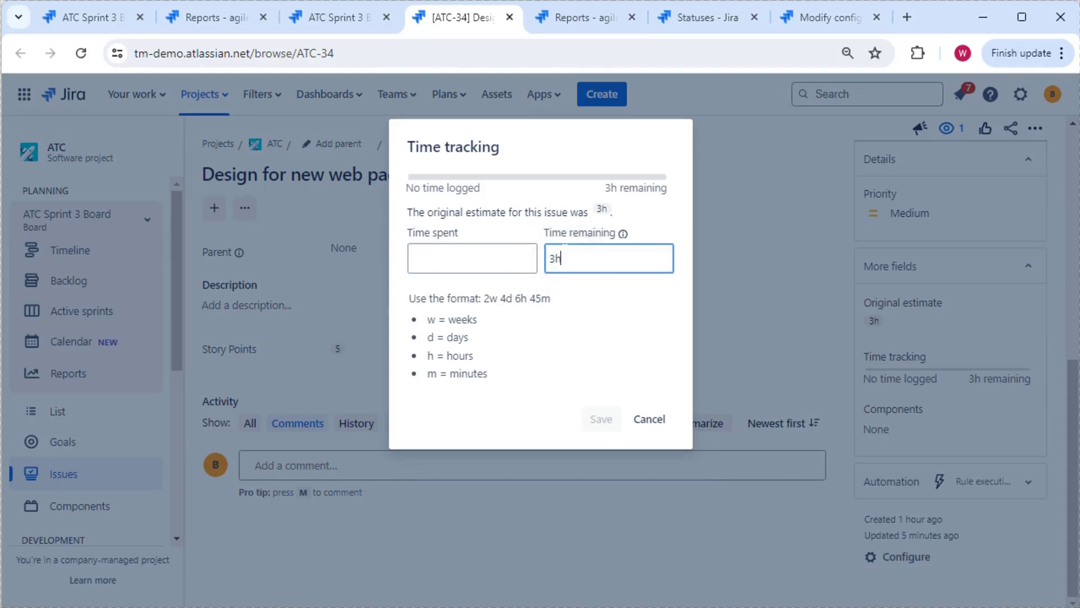
triple_click(580, 232)
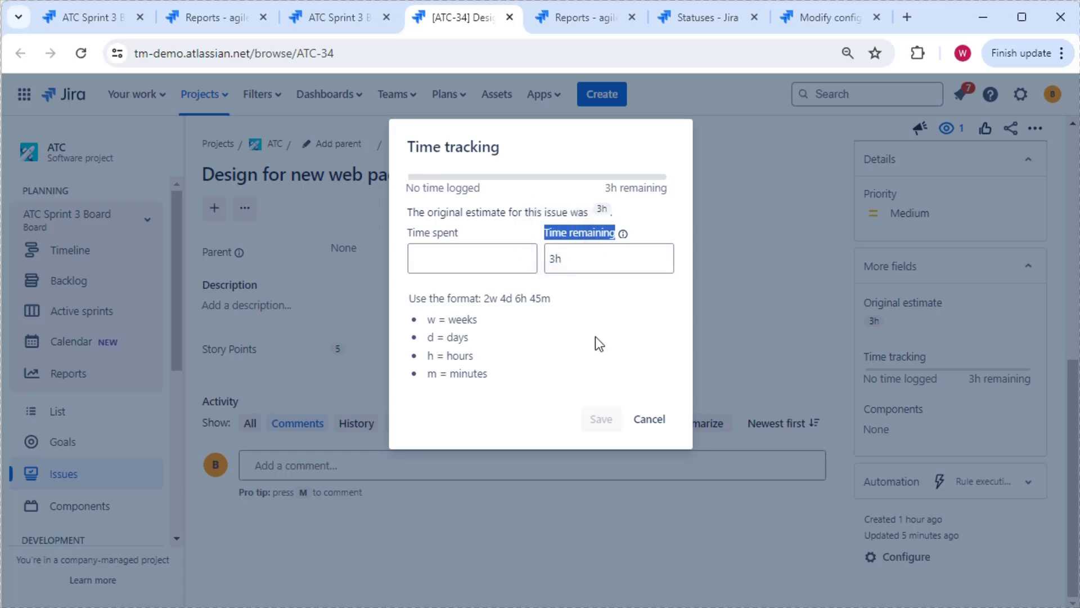
click(661, 420)
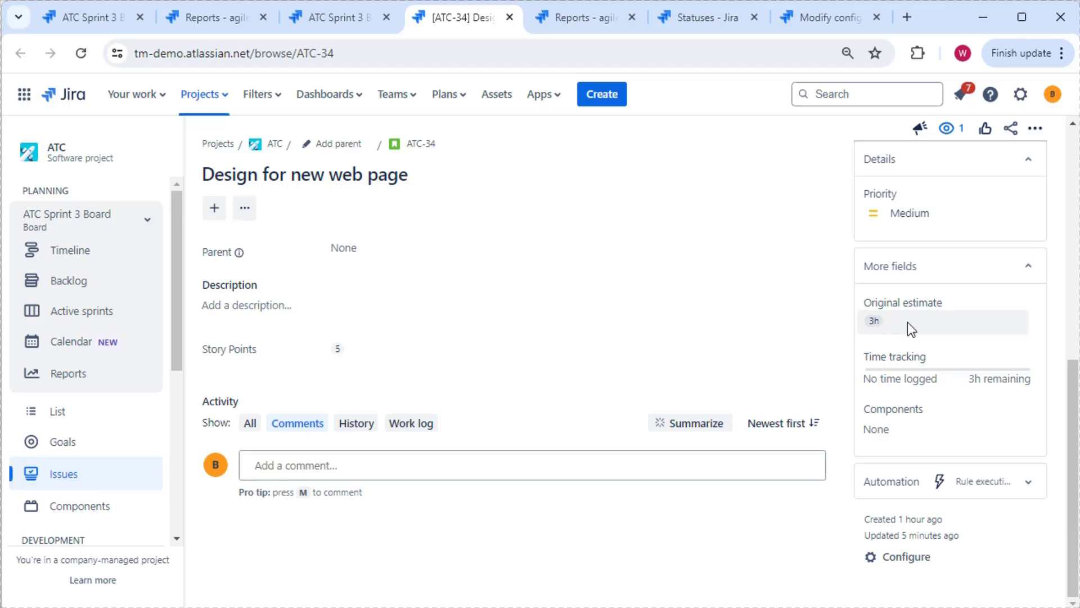
click(969, 376)
click(595, 251)
click(650, 419)
Set the original estimate of ATC-34 Design for new web page to 4h.
click(876, 312)
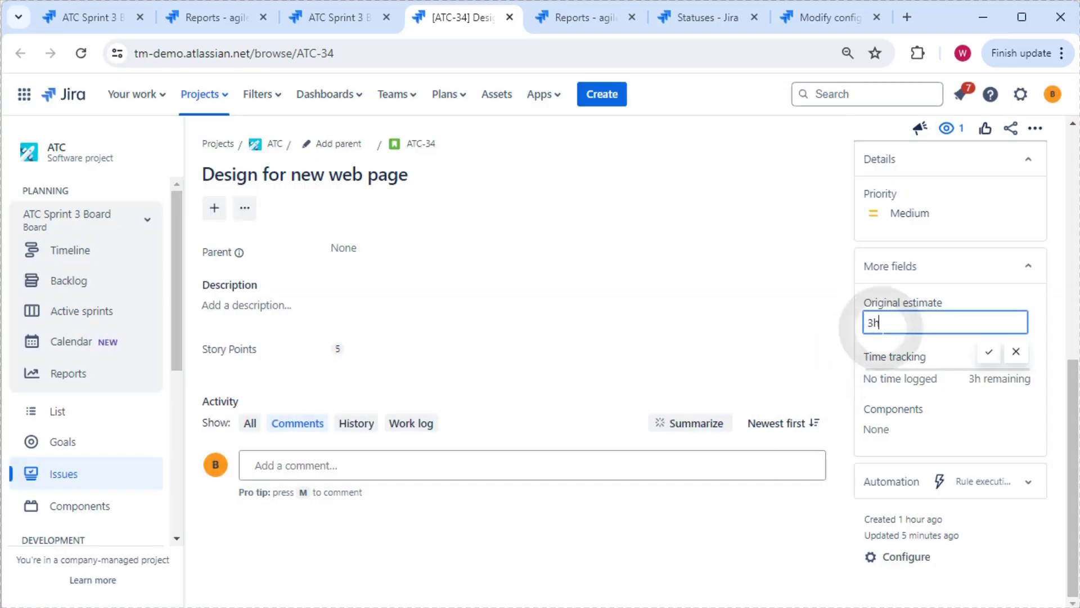
double_click(874, 321)
text(4h)
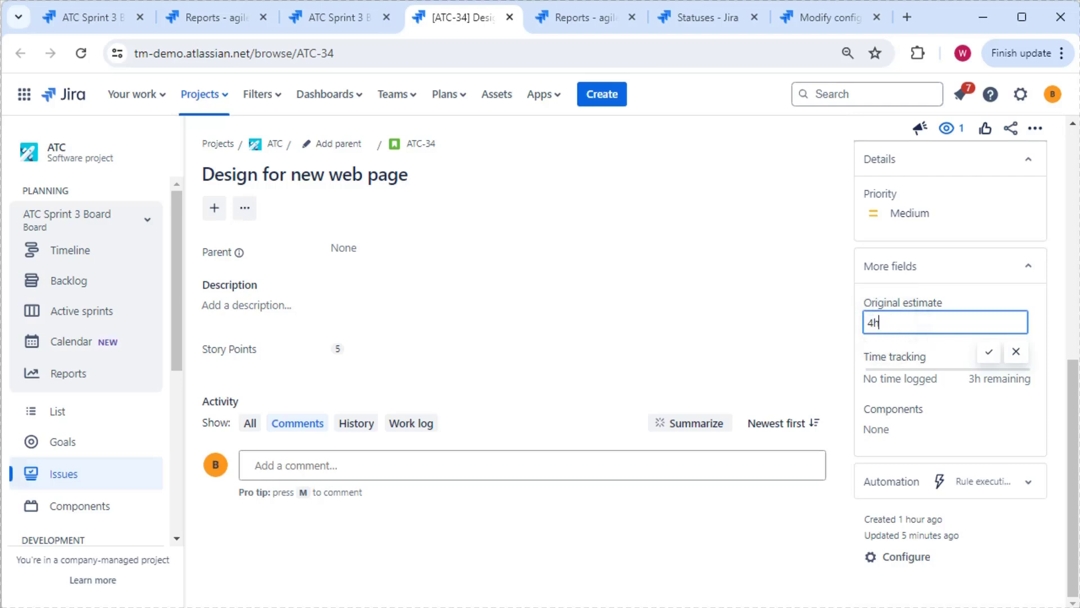
click(988, 352)
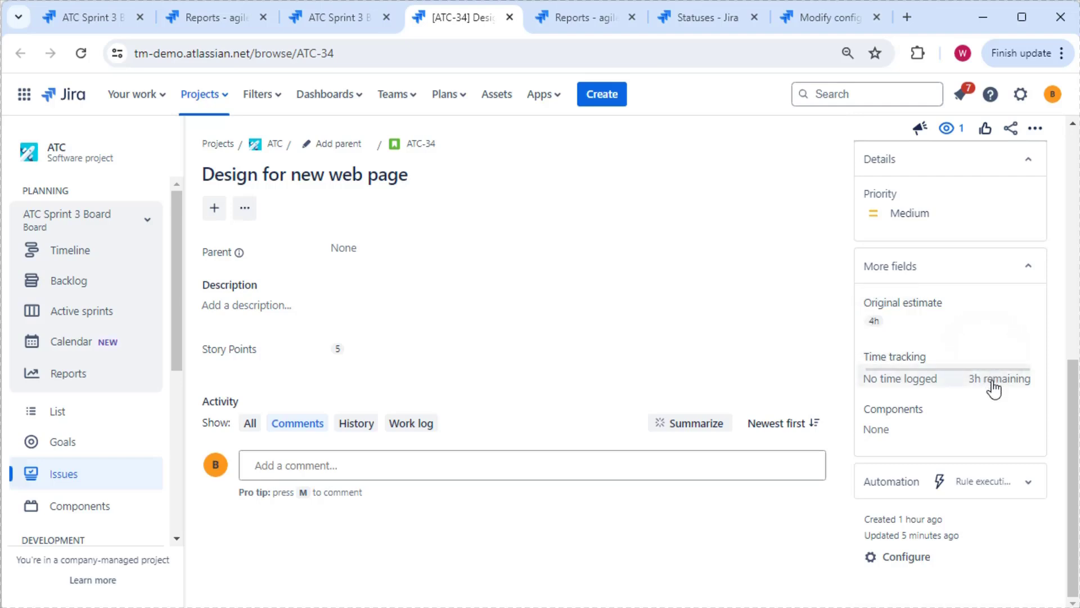
Set the time remaining of ATC-34 Design for new web page to 4h and reopen its time tracking dialog.
click(964, 376)
click(581, 256)
key(ctrl+a)
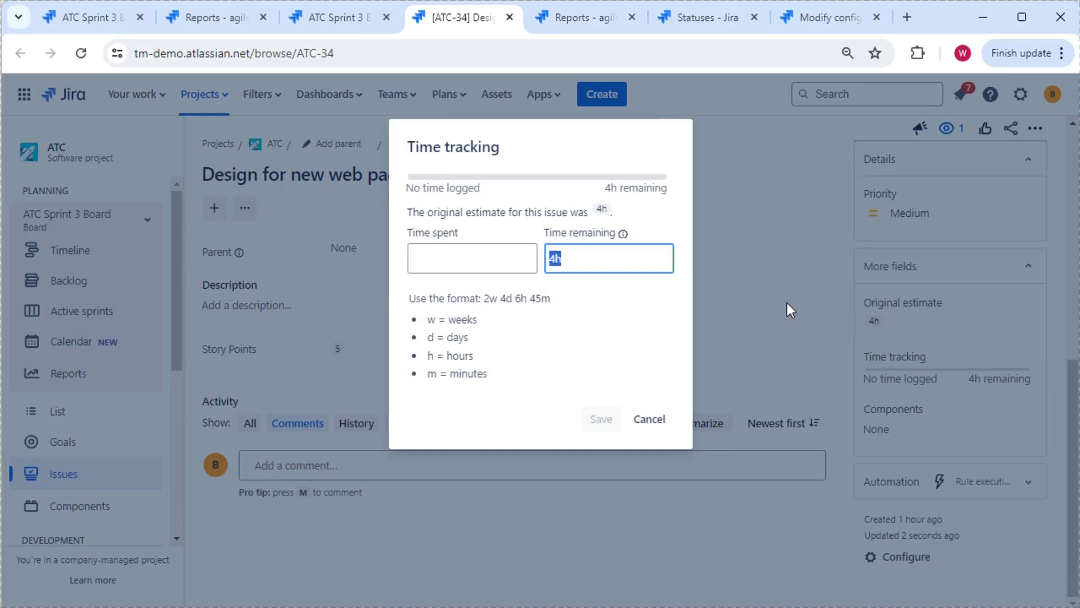
Log 2h of time spent on ATC-34 Design for new web page with 3h of time remaining.
click(497, 257)
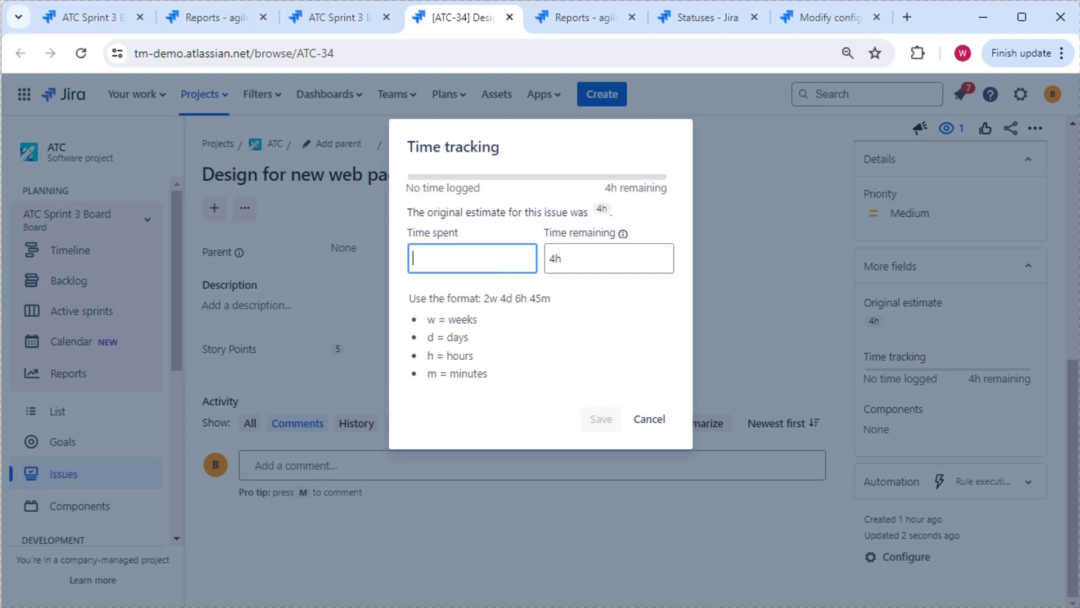
text(2h)
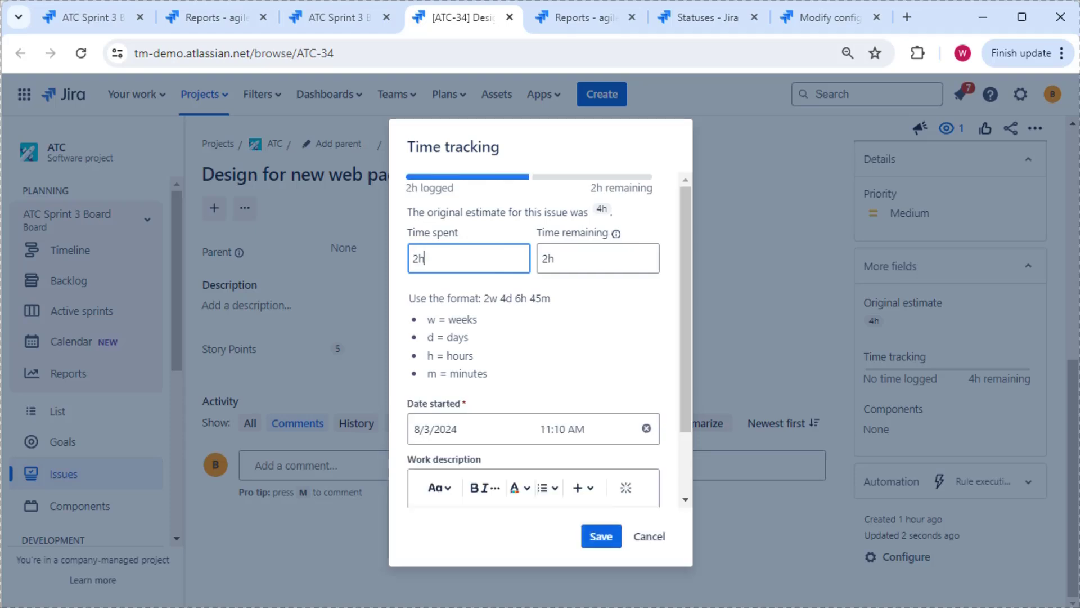
click(574, 258)
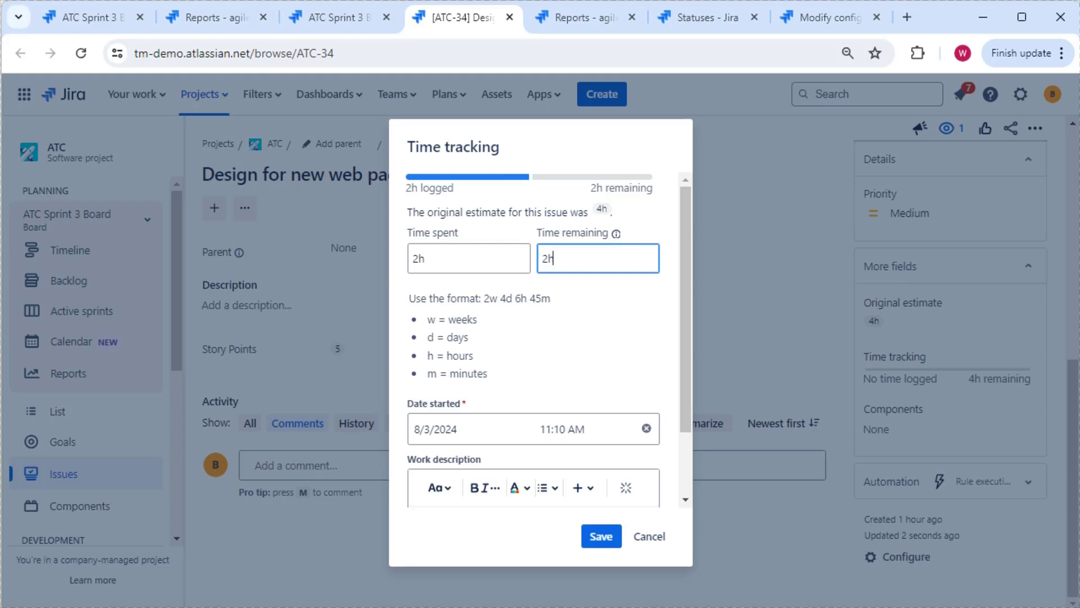
key(Left)
key(Right)
key(BackSpace)
text(3)
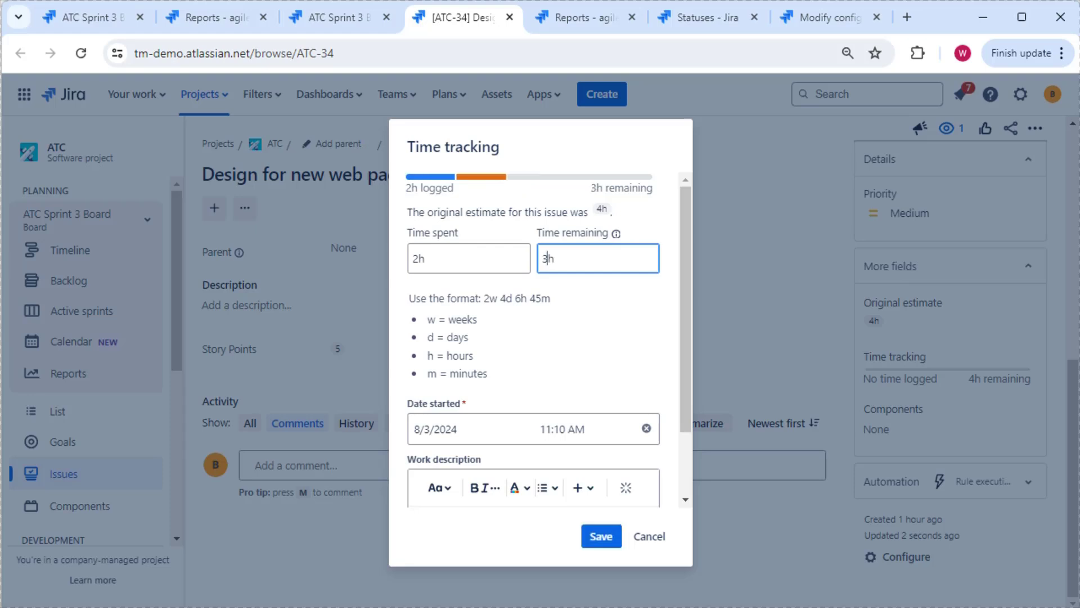
scroll(619, 401, down, 1)
scroll(625, 396, up, 1)
click(601, 537)
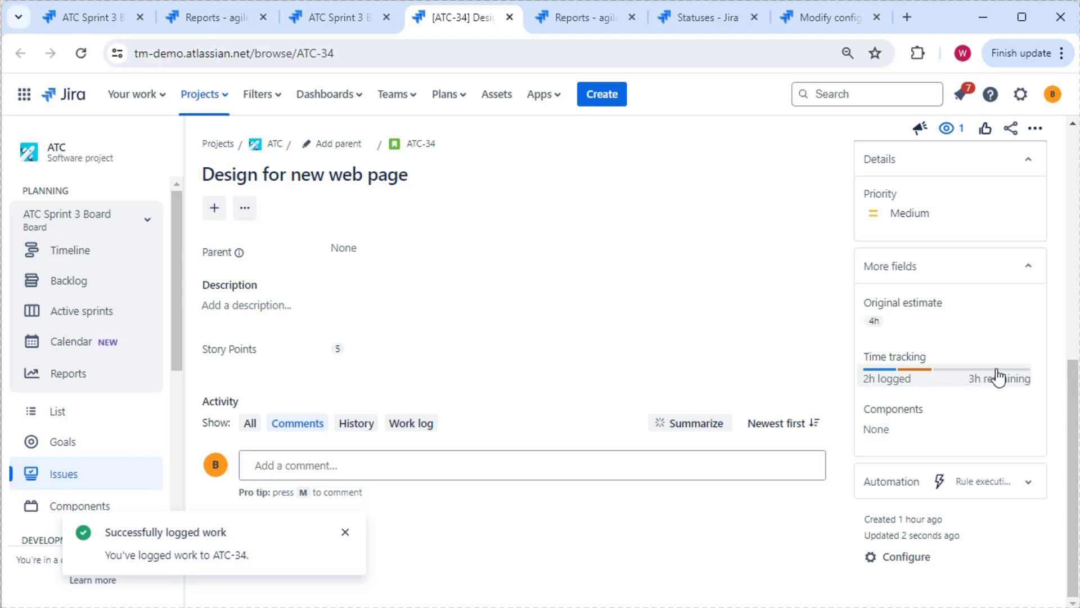
Check the time tracking field and the work log of ATC-34 Design for new web page.
mouse_move(1000, 378)
click(410, 423)
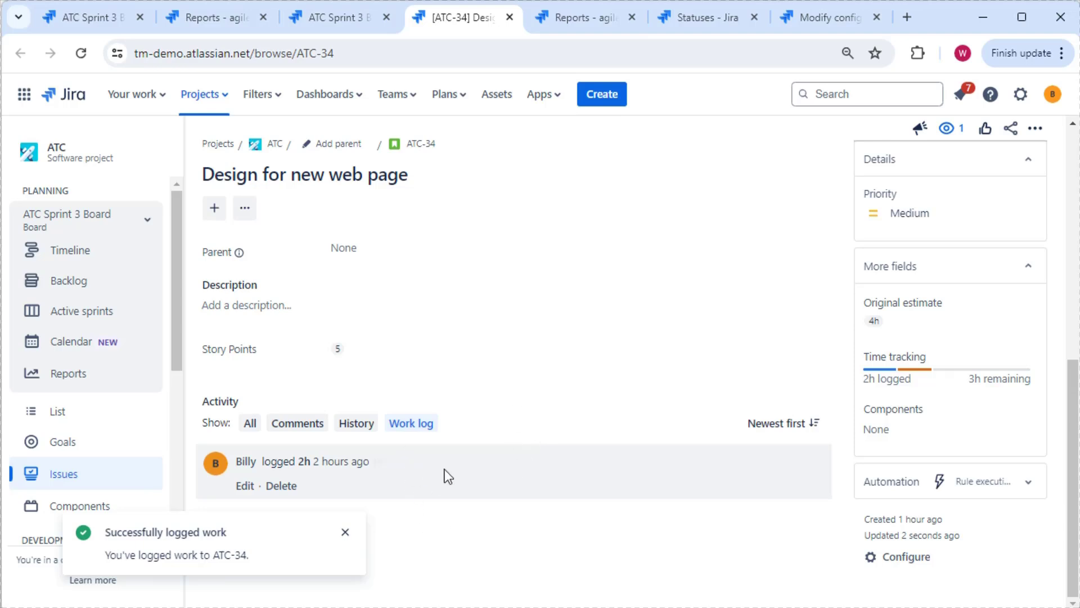
scroll(993, 390, up, 2)
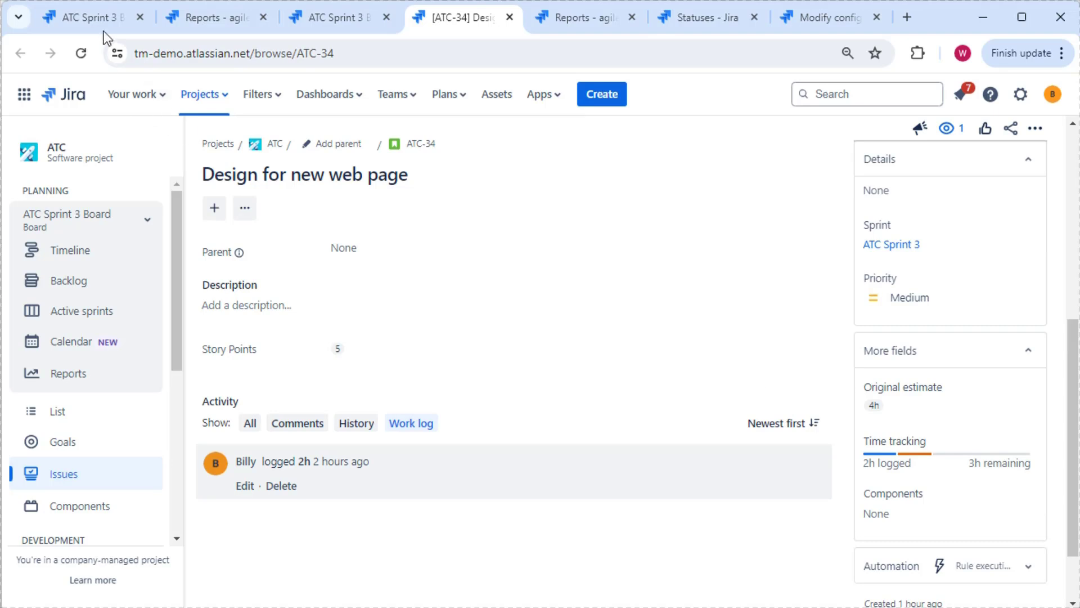
Refresh the ATC Sprint 3 backlog and compare ATC-34's estimate with the time tracking in its issue details.
click(315, 17)
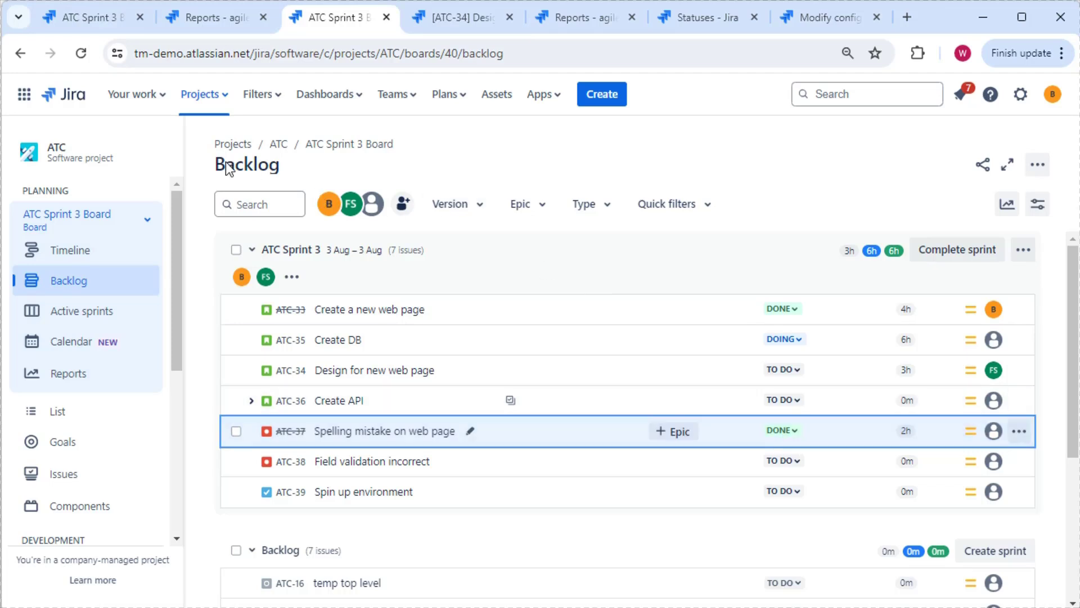
click(82, 53)
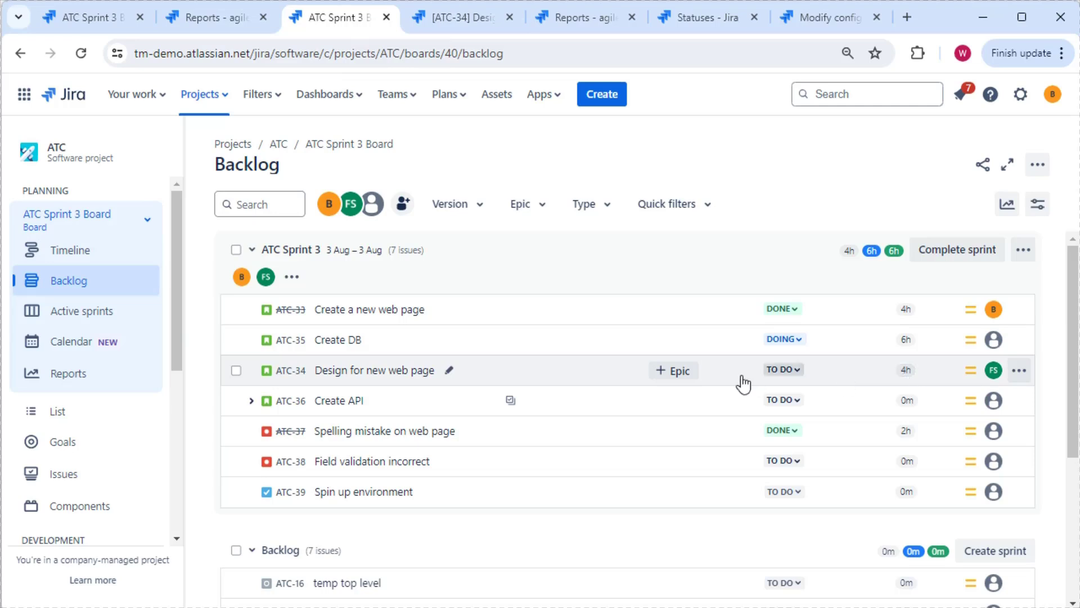
click(584, 381)
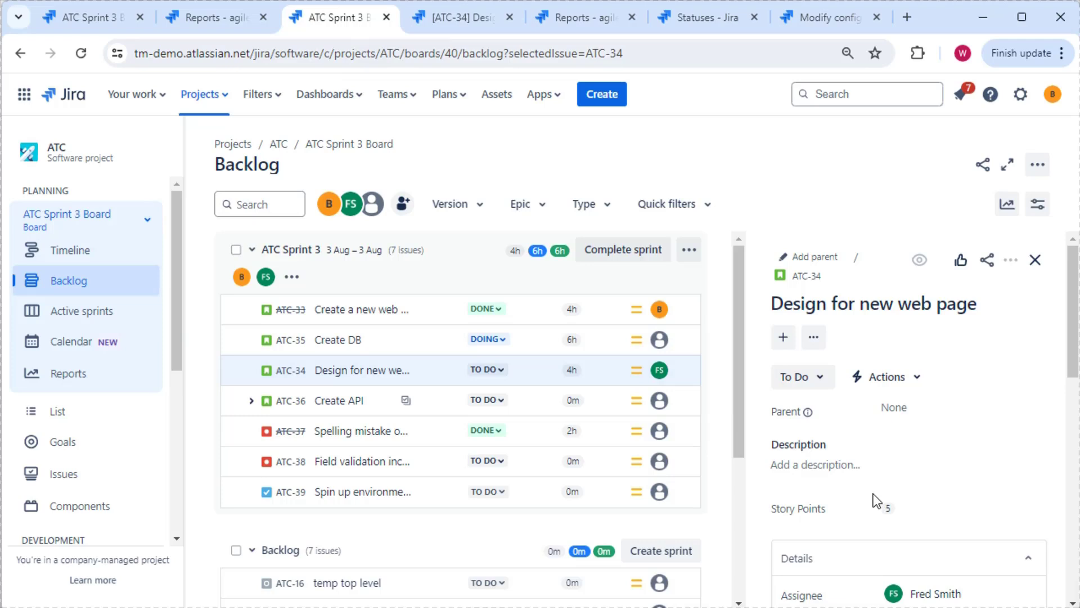
scroll(873, 494, down, 5)
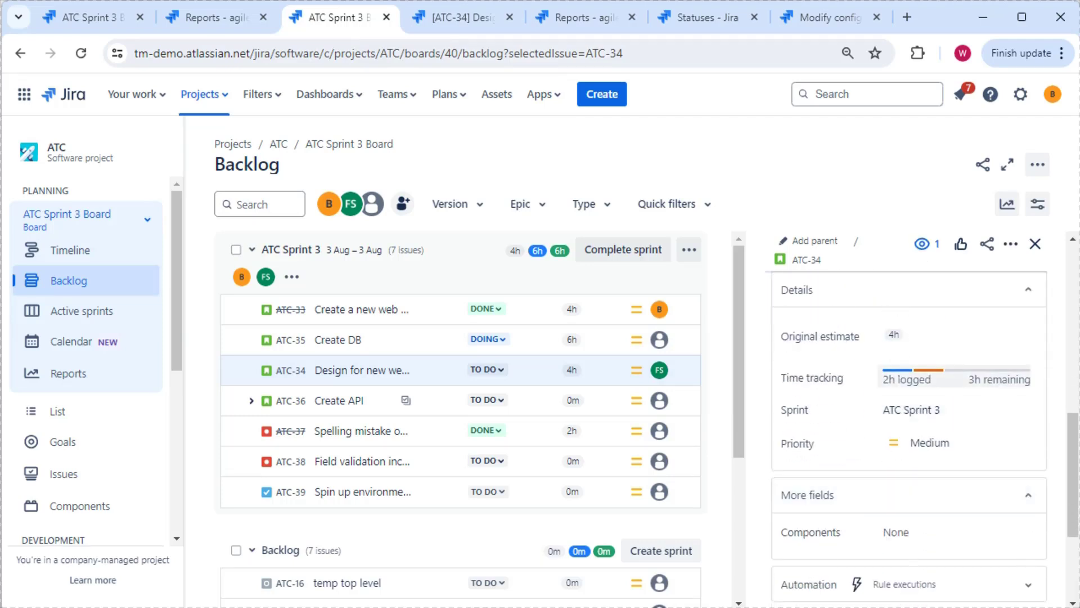
Show the refreshed ATC Sprint 3 burndown chart by Remaining Time Estimate and inspect ATC-34's latest change point.
click(218, 18)
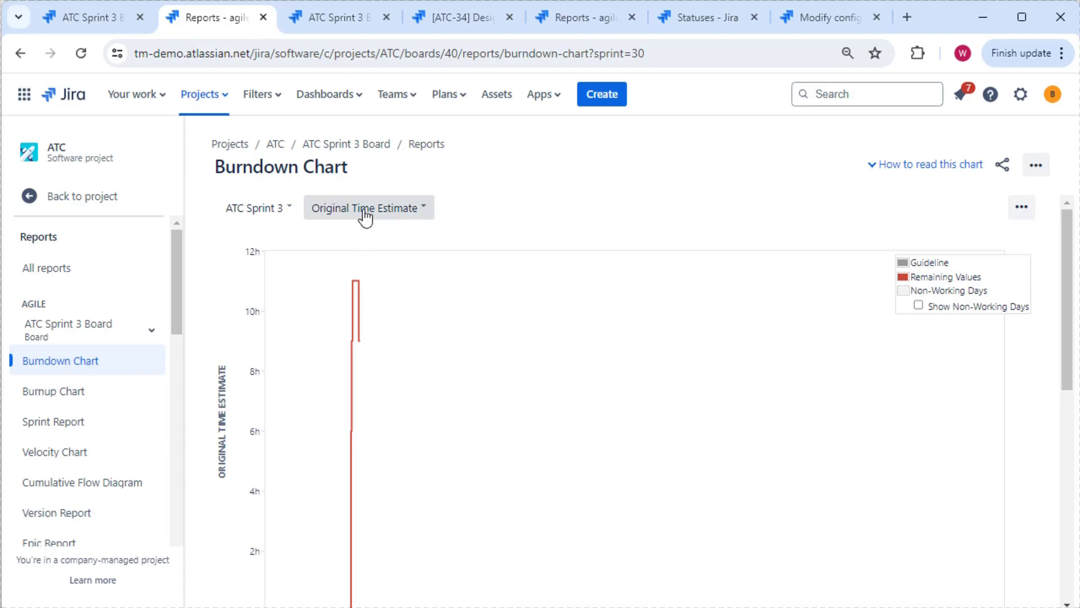
click(79, 60)
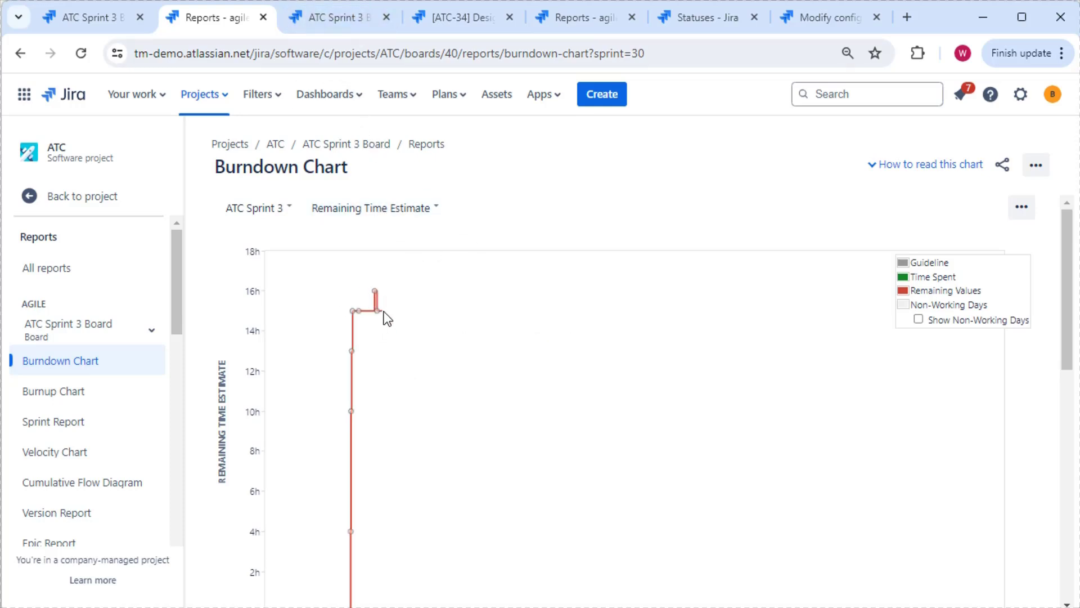
mouse_move(379, 316)
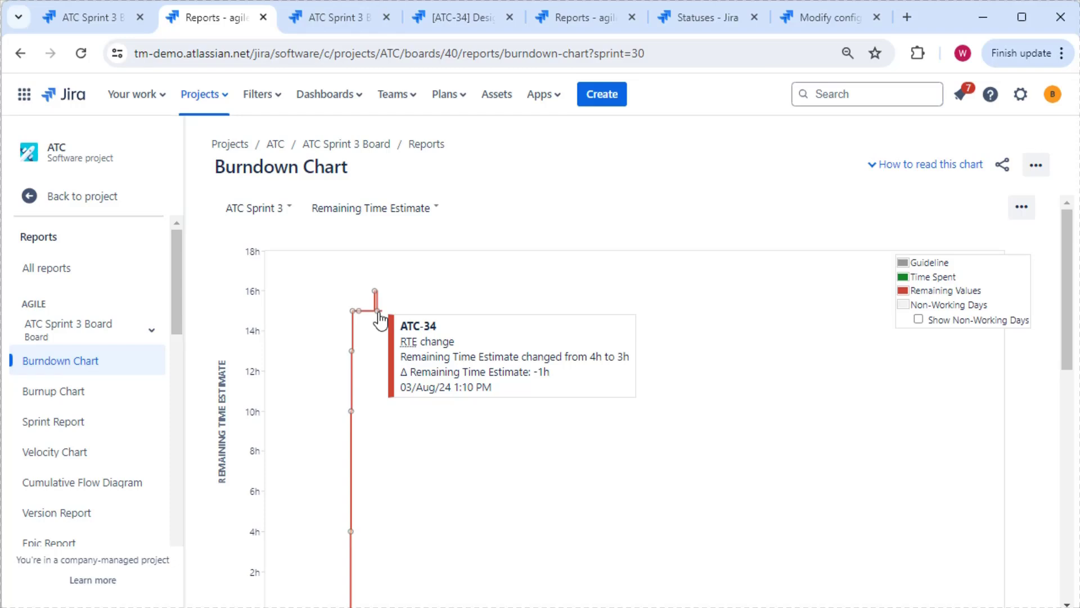
Set the time remaining of ATC-34 Design for new web page to 5h and refresh the burndown chart.
click(444, 16)
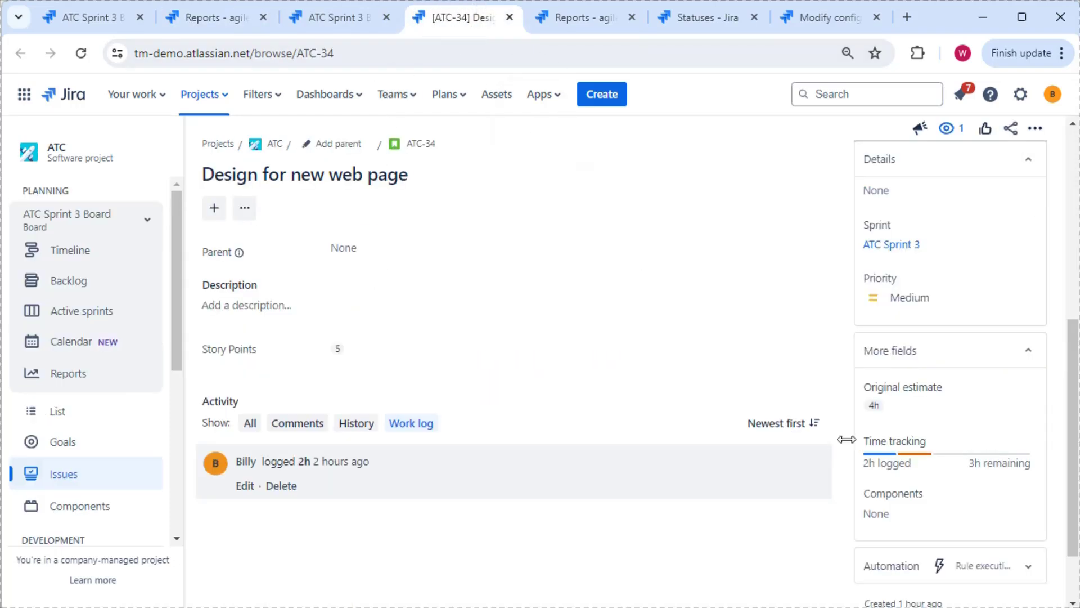
click(945, 456)
click(605, 265)
key(Left)
key(BackSpace)
text(5)
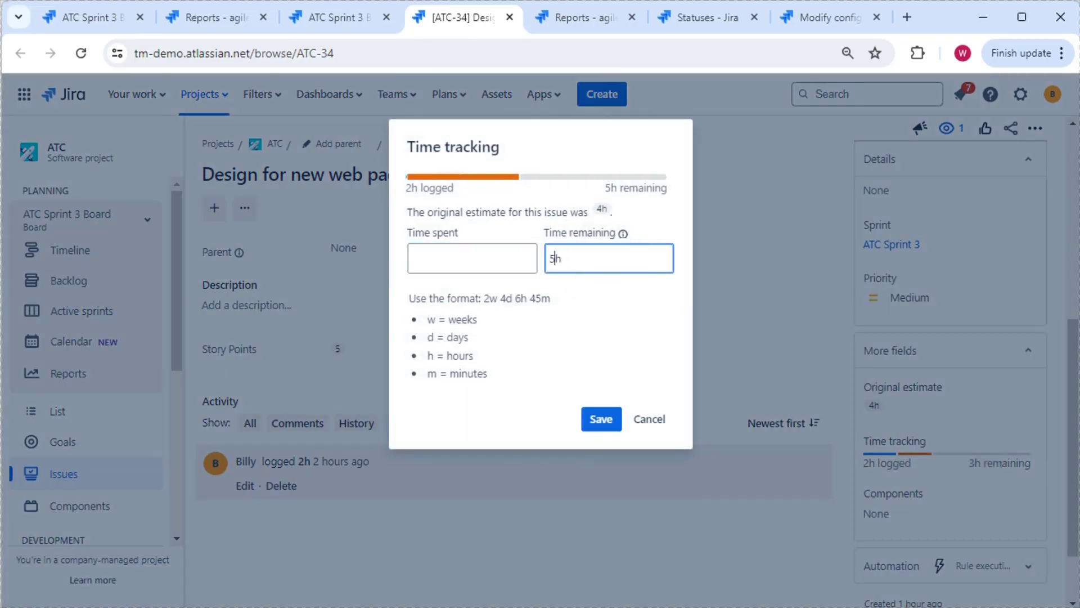
click(600, 418)
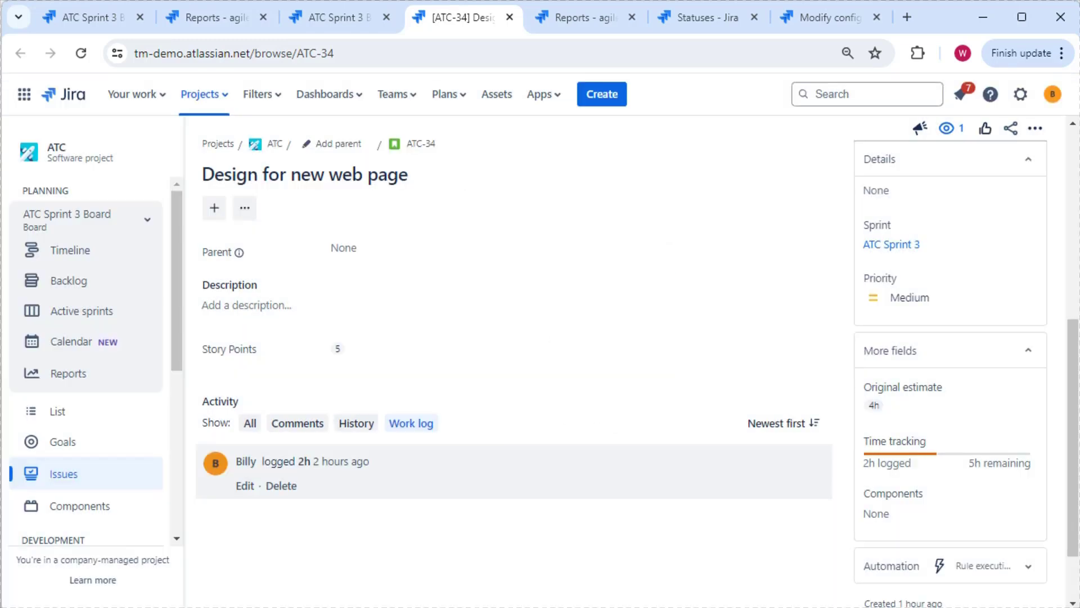
click(211, 18)
click(80, 53)
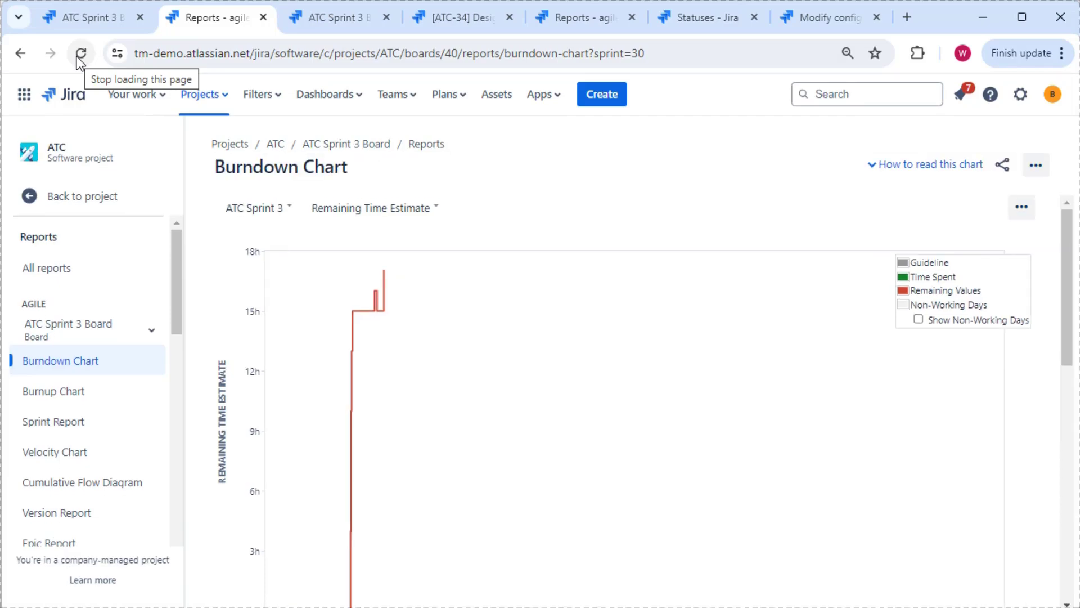
Log 5h of time spent on ATC-34 Design for new web page and refresh the burndown chart.
click(442, 17)
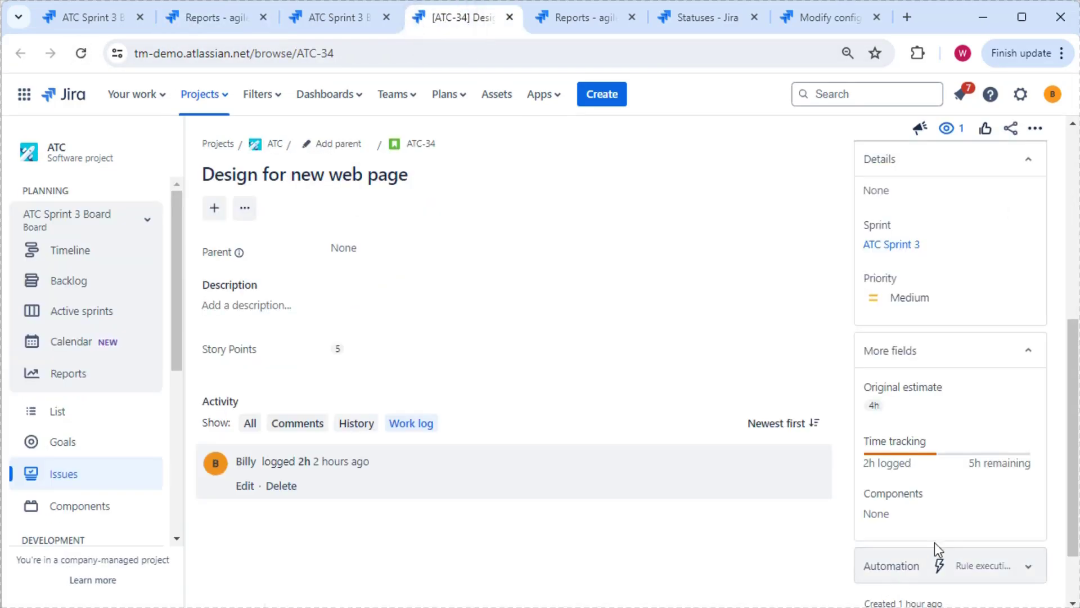
click(941, 455)
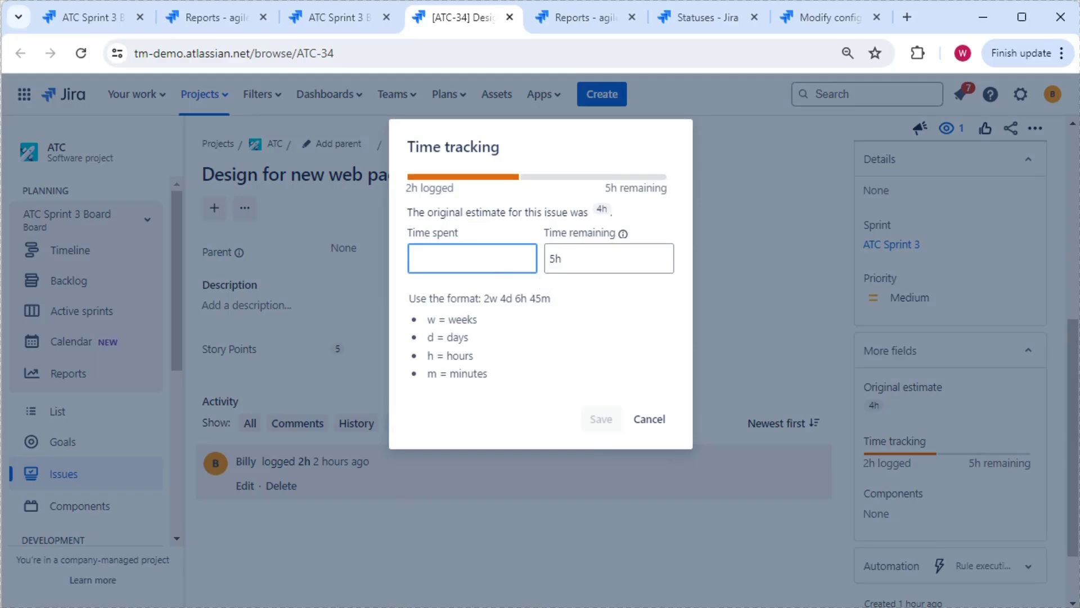
text(5)
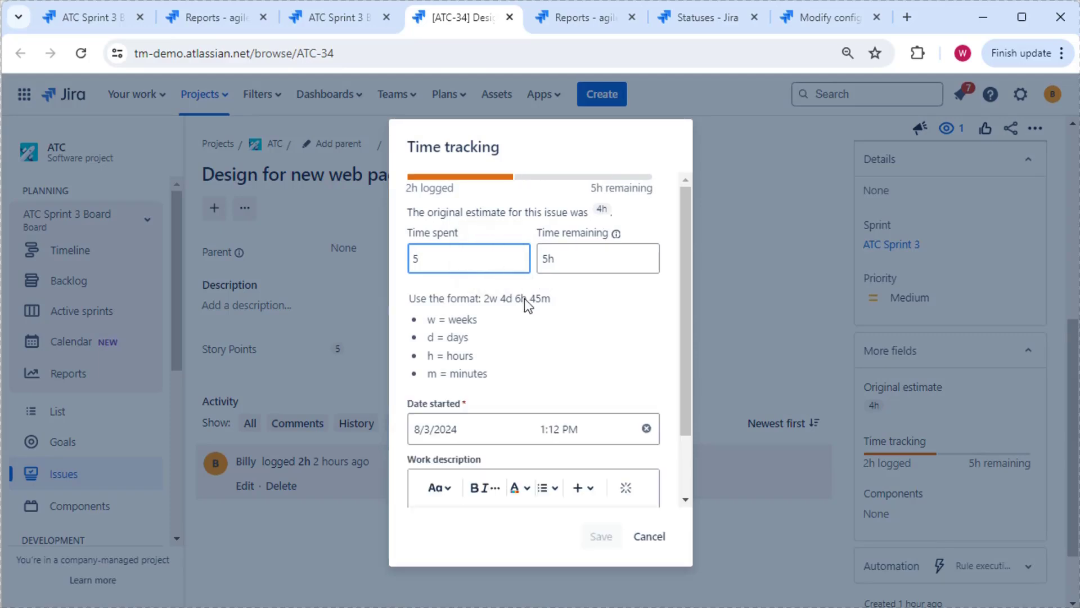
text(h)
click(601, 535)
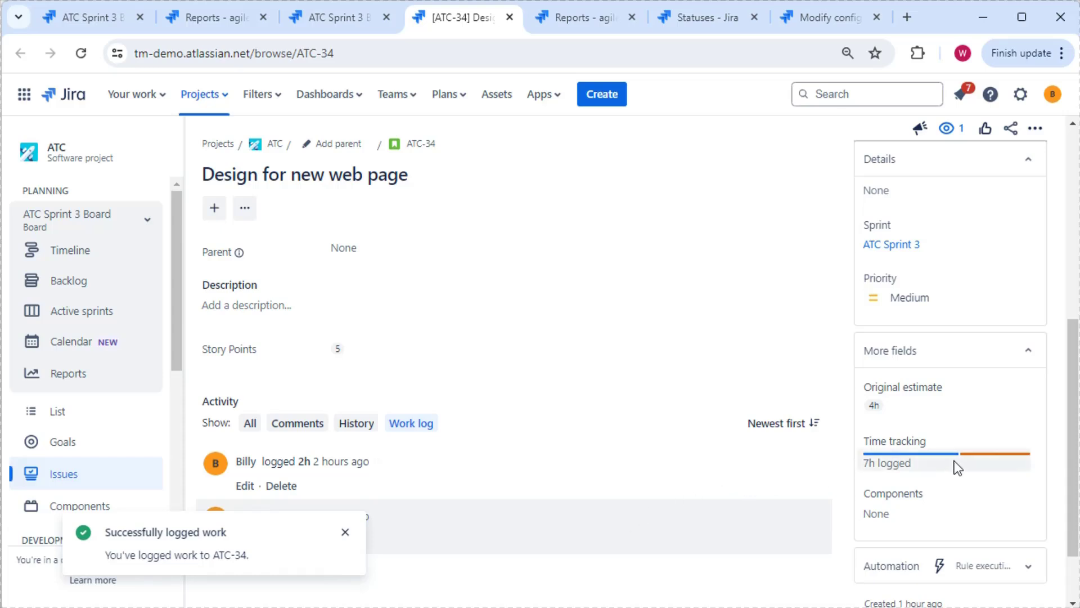
click(219, 24)
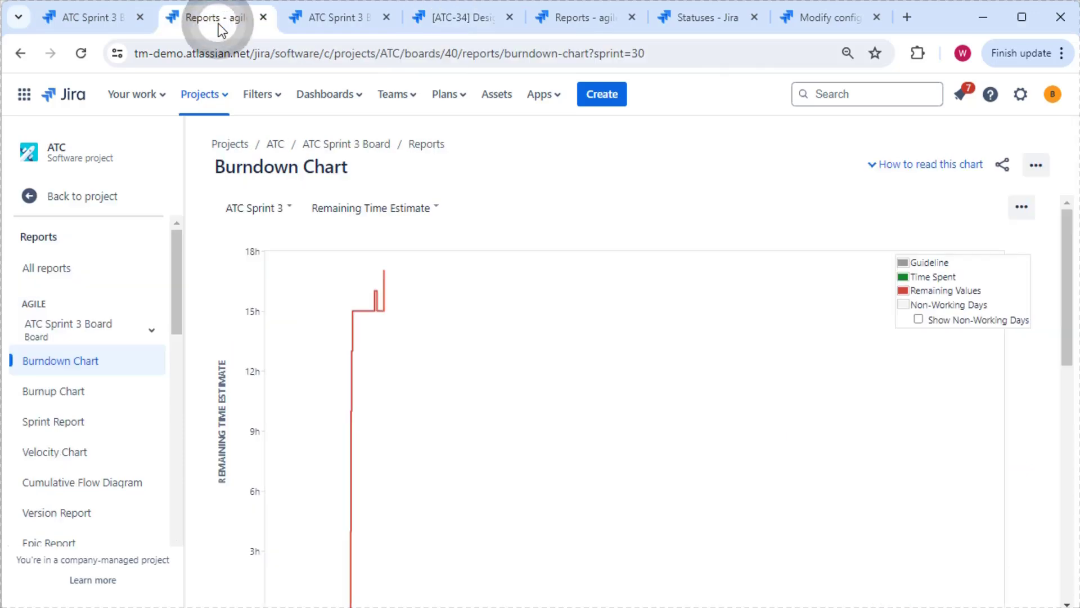
click(81, 53)
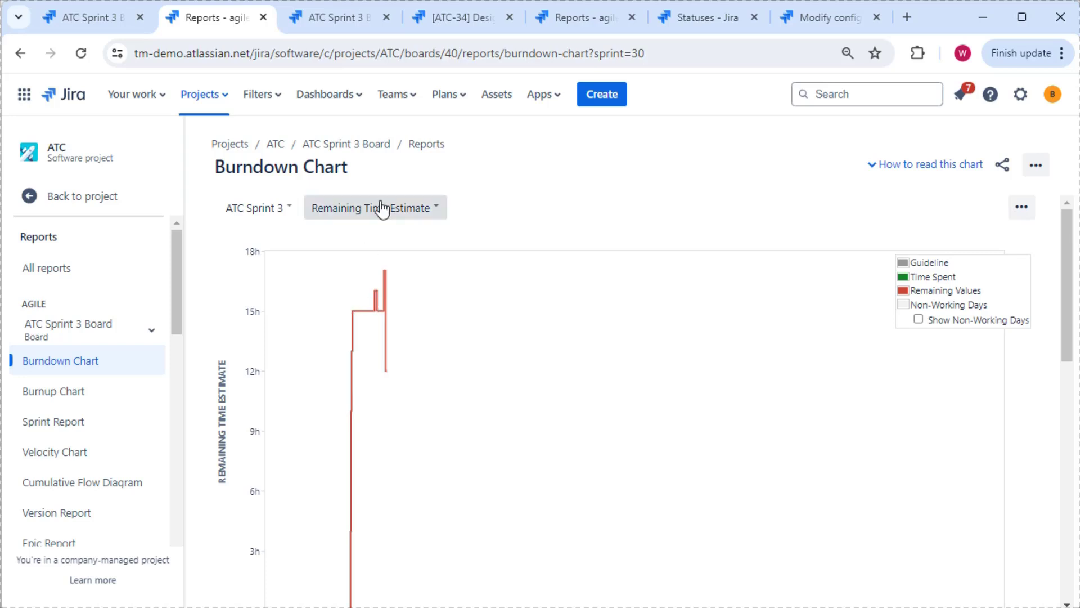
Change the status of ATC-34 Design for new web page to Done and return to the burndown chart.
click(450, 22)
scroll(907, 308, up, 5)
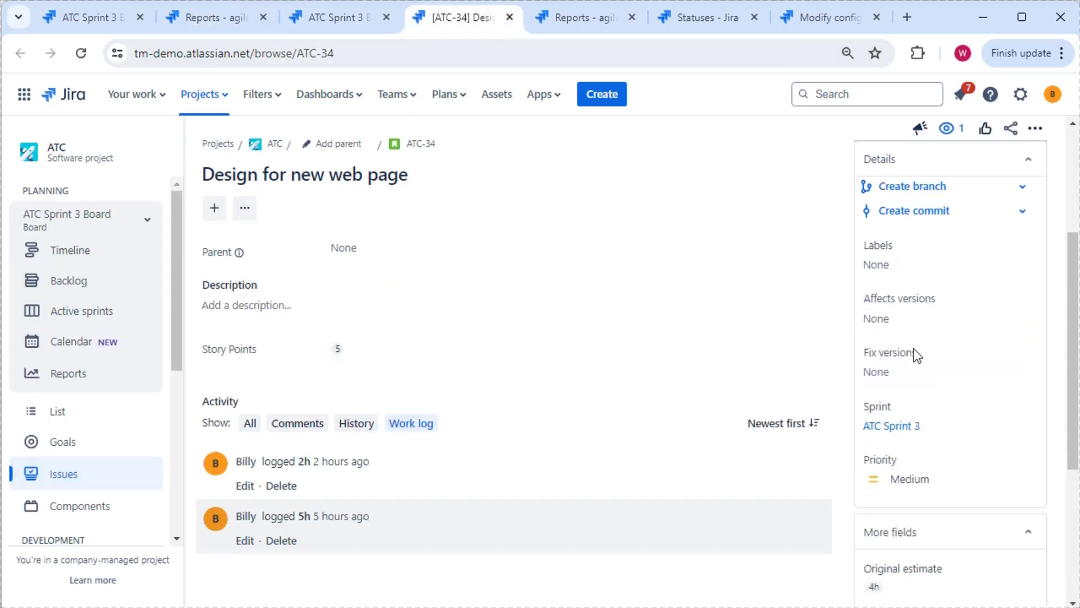
click(873, 179)
click(881, 236)
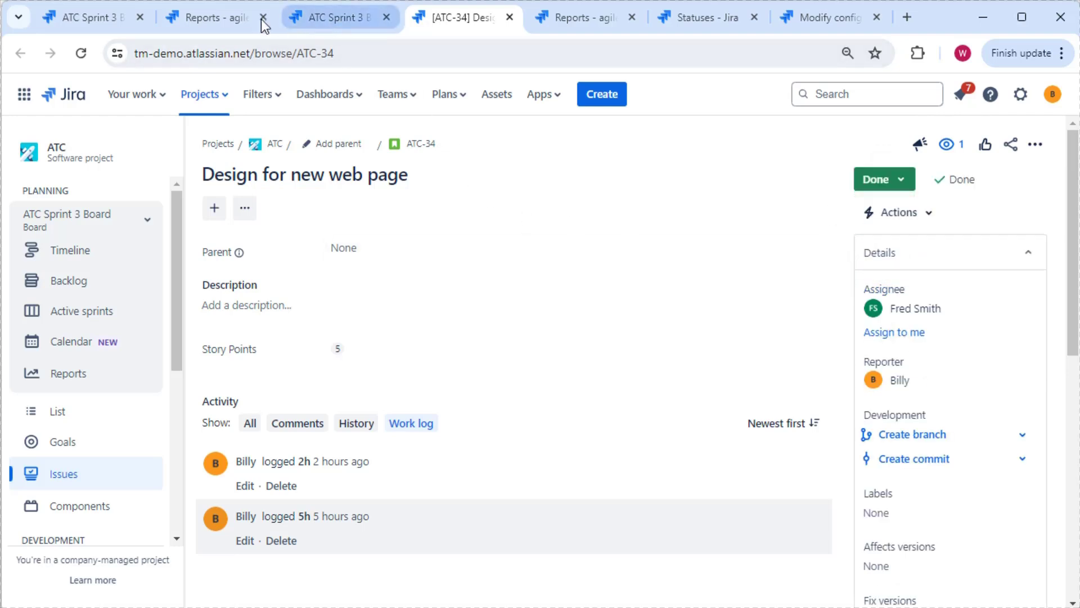
click(193, 16)
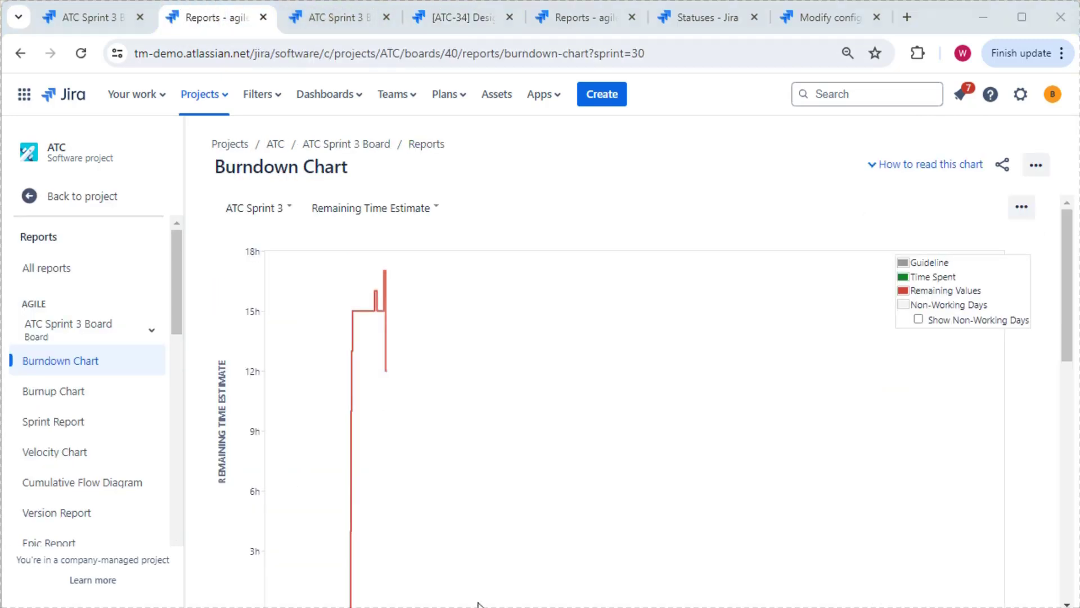
Compare the estimation methods in the ATC Sprint 3 Board settings with the burndown chart's estimate options, leaving both selections as they are.
click(76, 19)
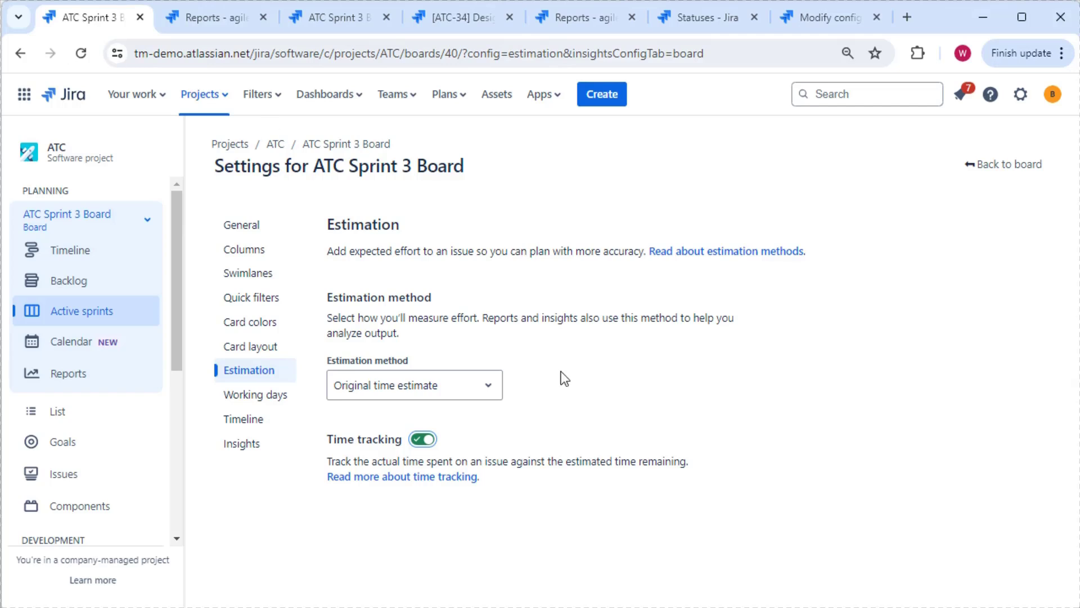
click(419, 393)
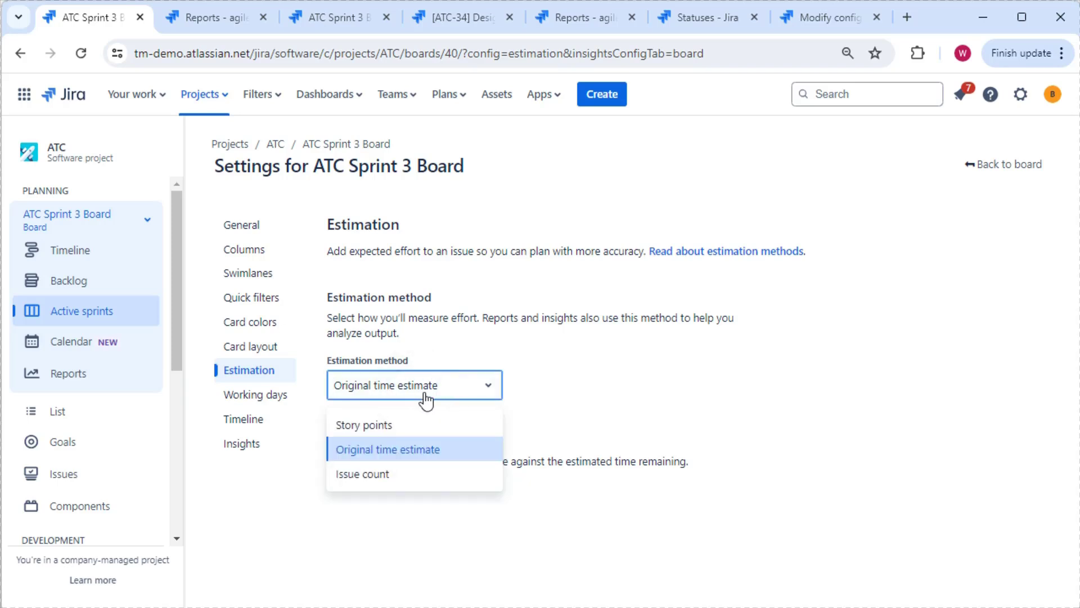
click(425, 396)
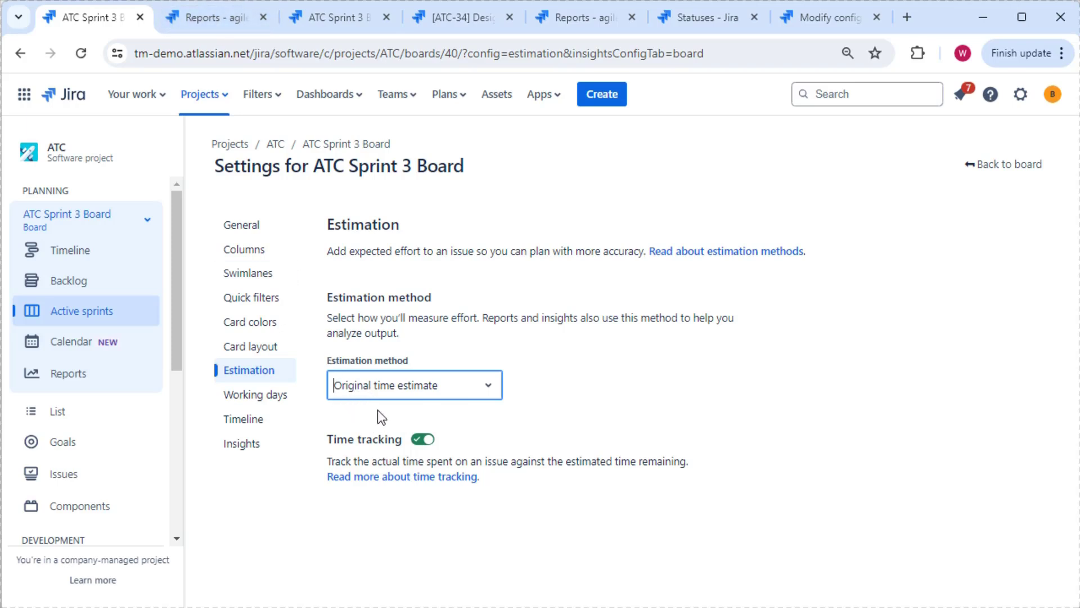
click(217, 17)
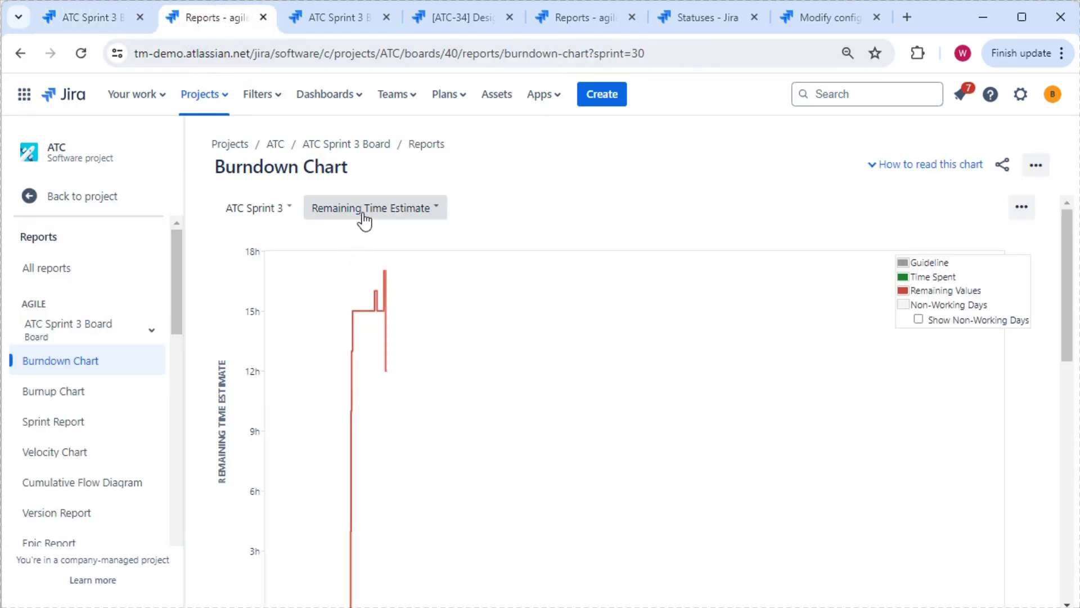
click(427, 207)
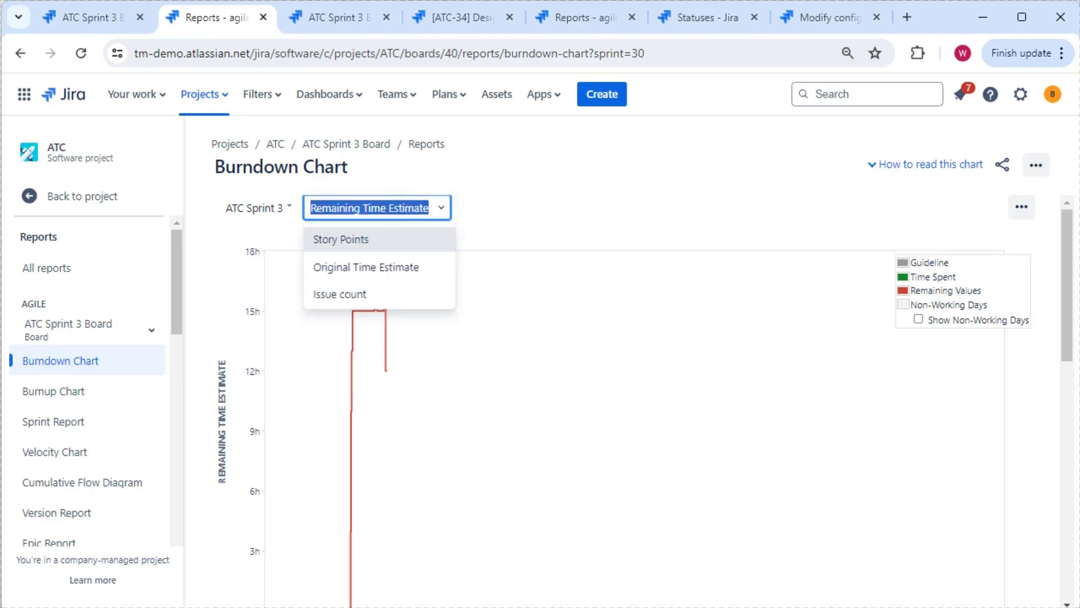
click(535, 188)
Check the original estimate and time tracking fields of ATC-34 Design for new web page.
click(443, 20)
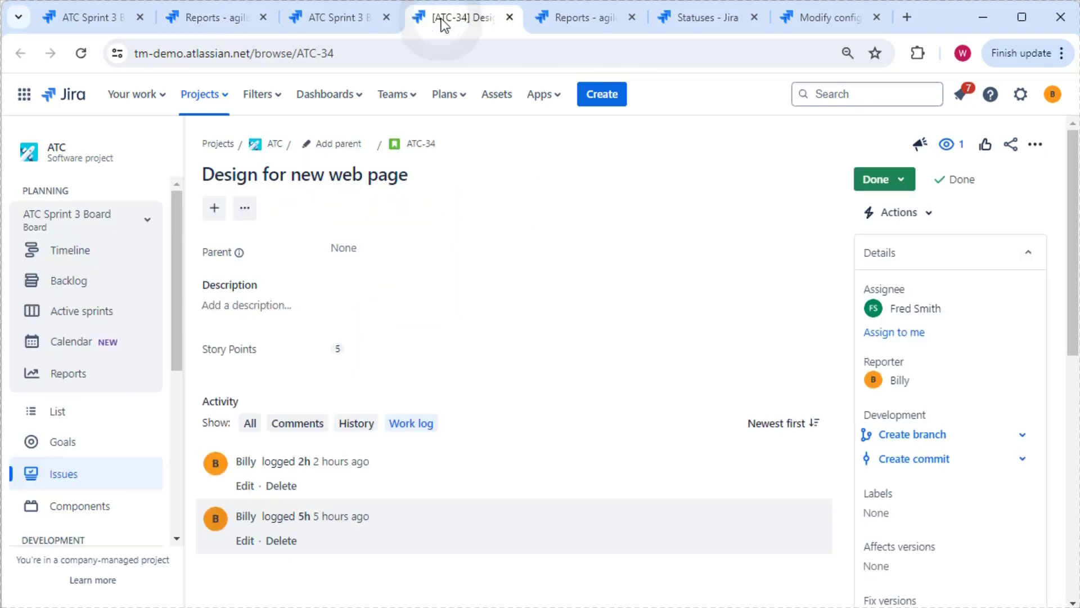
scroll(946, 478, down, 8)
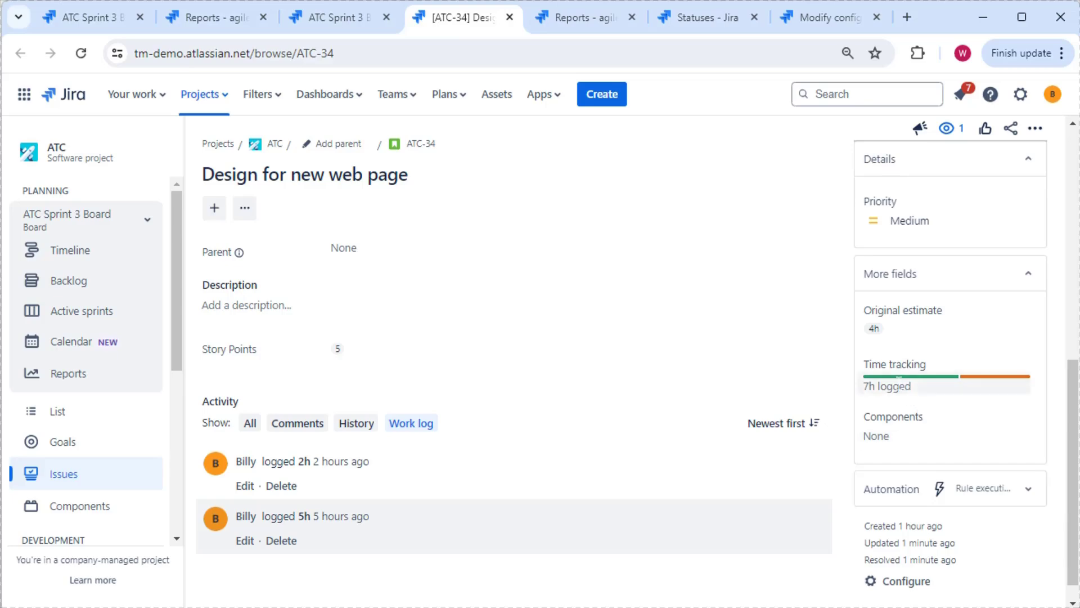
Review the time tracking details of ATC-34 Design for new web page and close them without logging time.
click(894, 378)
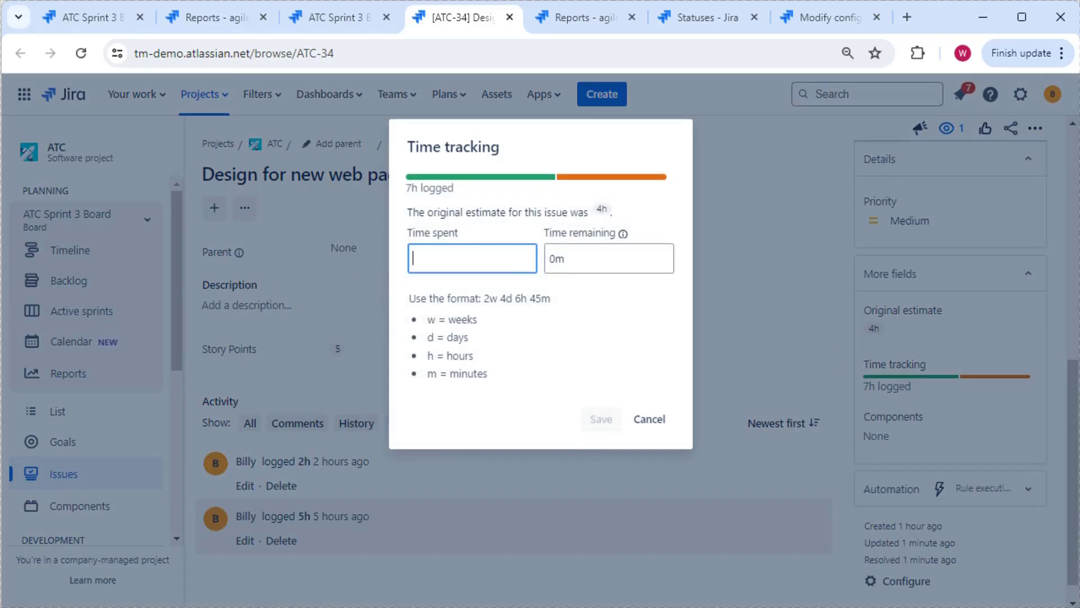
click(651, 421)
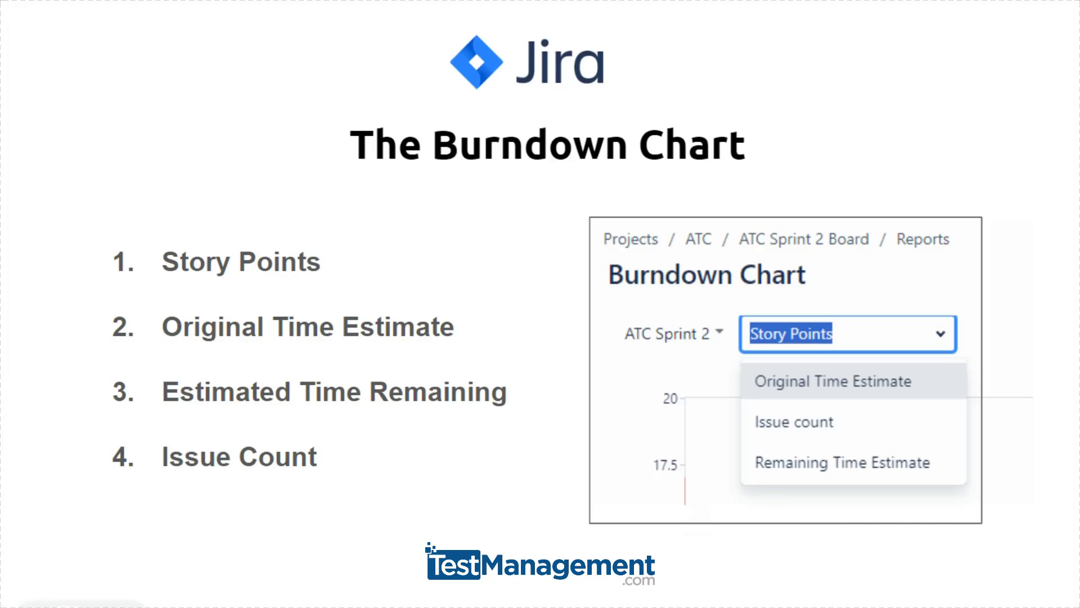
drag(76, 431, 370, 488)
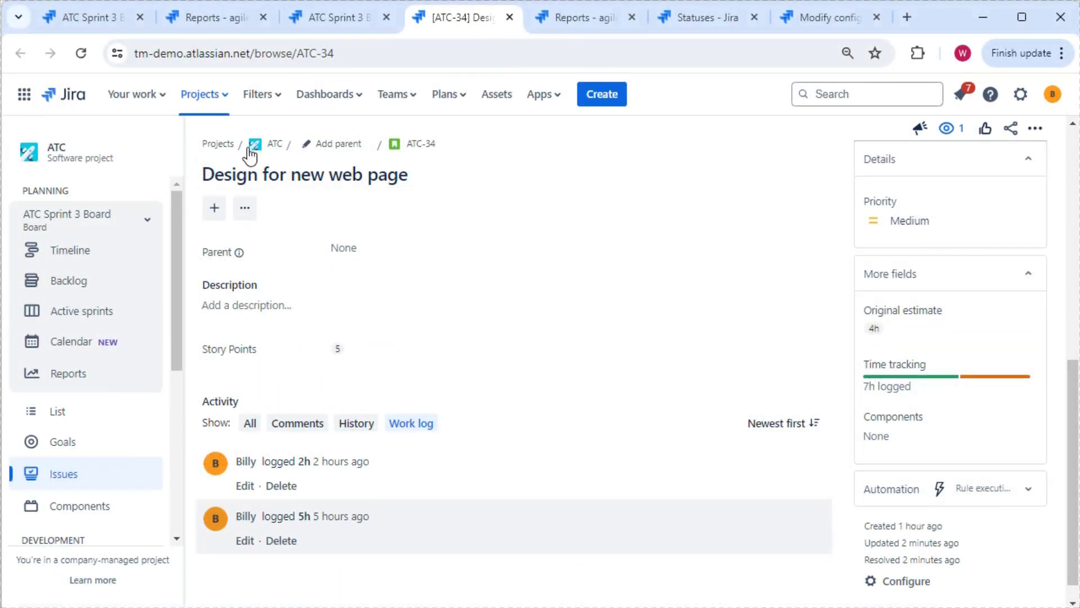
Set the ATC Sprint 3 Board's estimation method to Issue count and turn off time tracking.
click(91, 25)
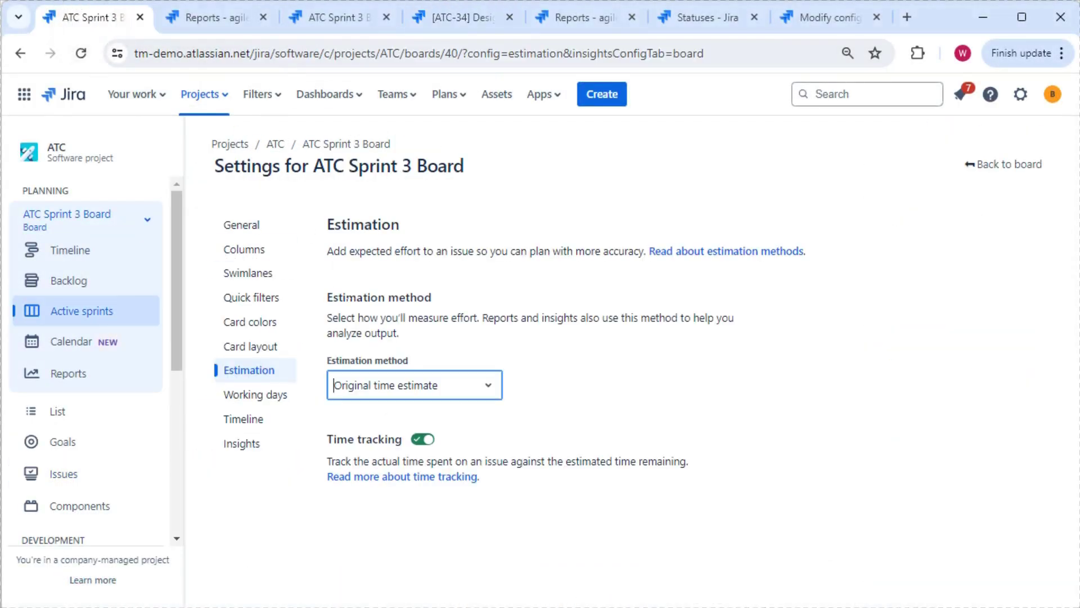
click(261, 371)
click(483, 384)
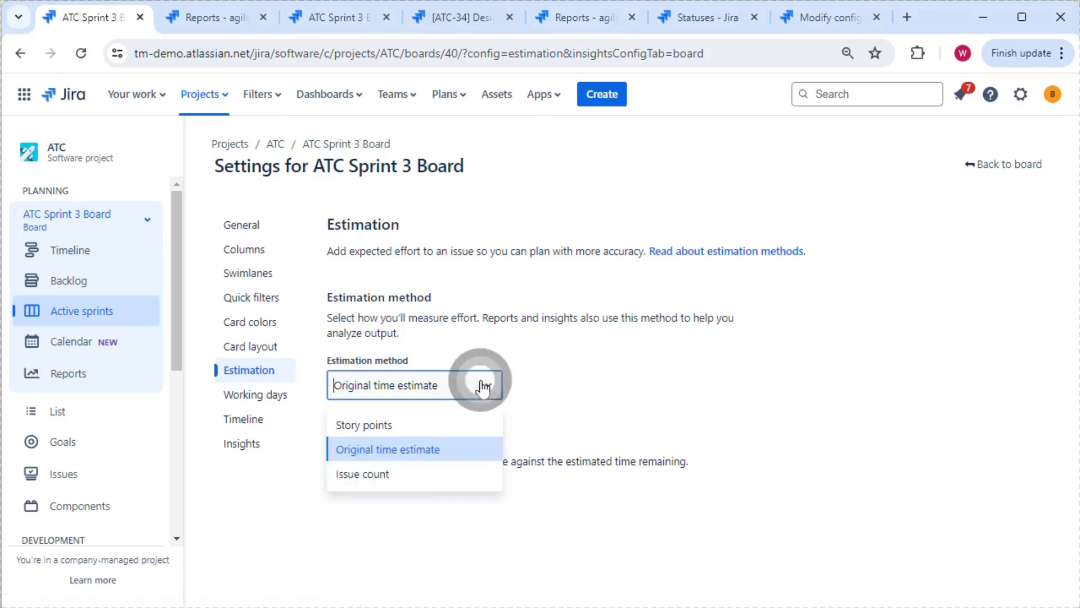
click(394, 474)
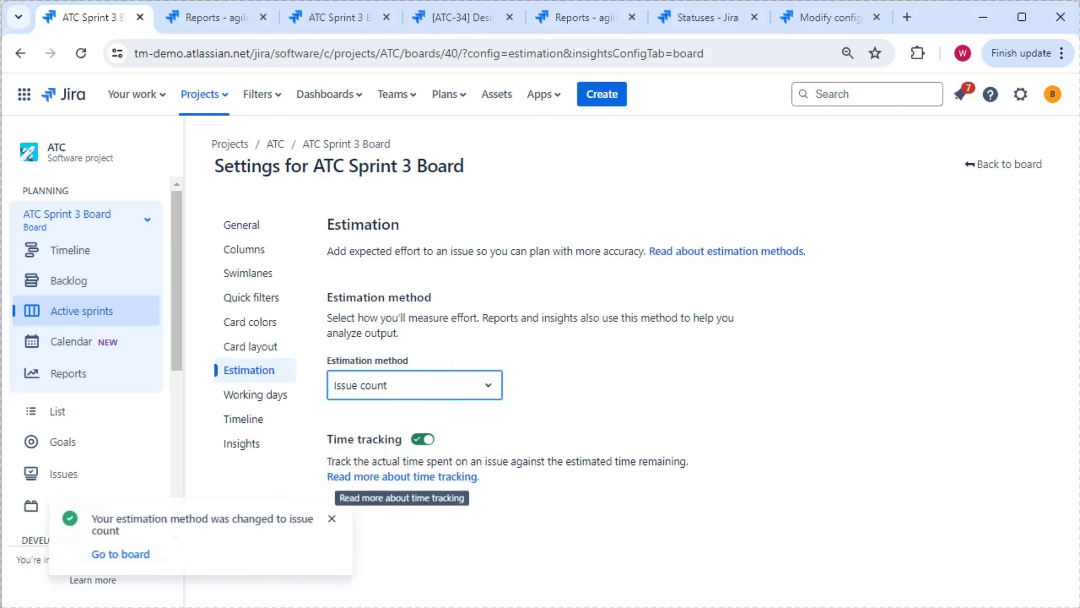
click(422, 440)
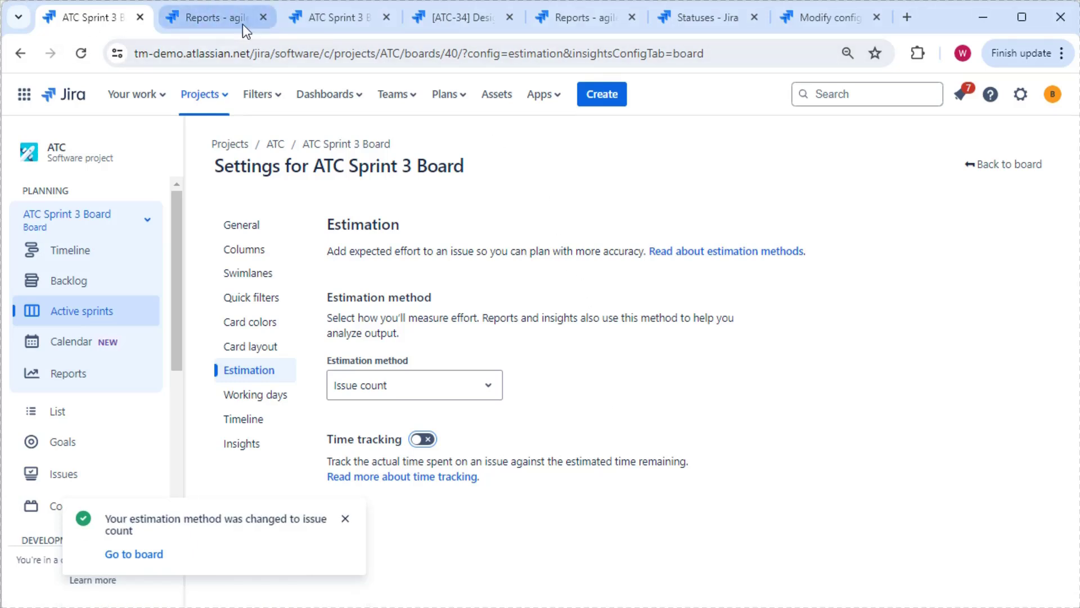
Close the ATC-34 issue details in the ATC Sprint 3 backlog and reload the backlog.
click(338, 24)
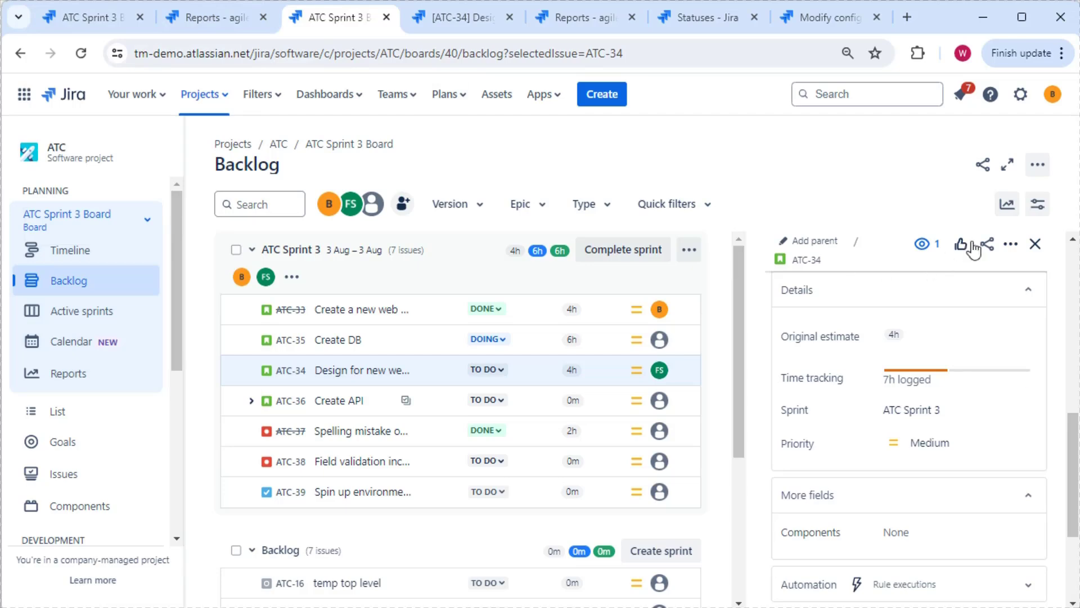
click(1035, 243)
click(80, 52)
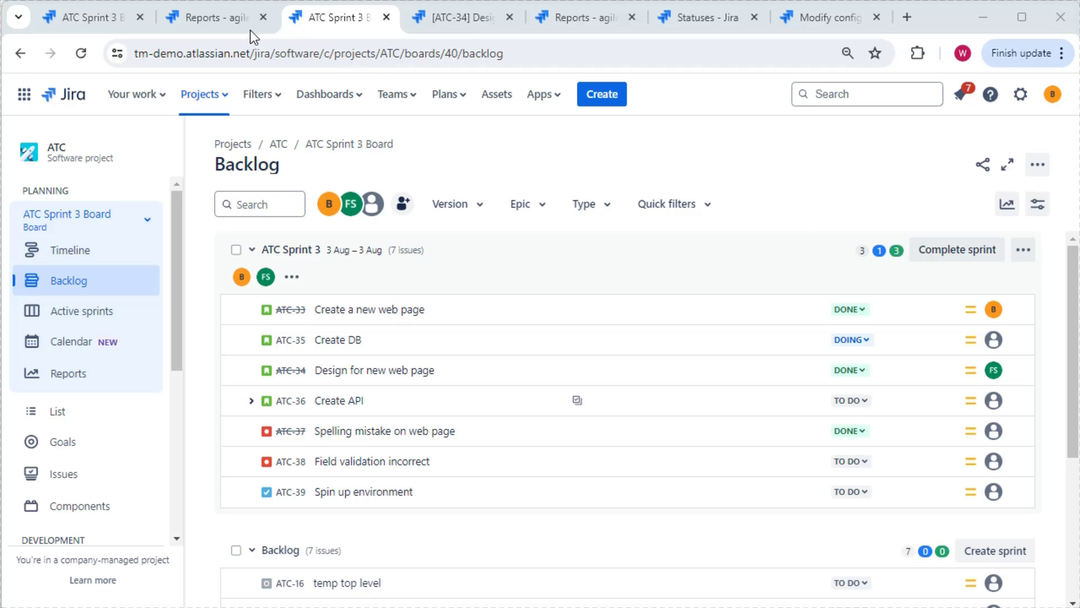
Reload the ATC Sprint 3 burndown chart and examine its issue count line and the table of sprint events.
click(220, 15)
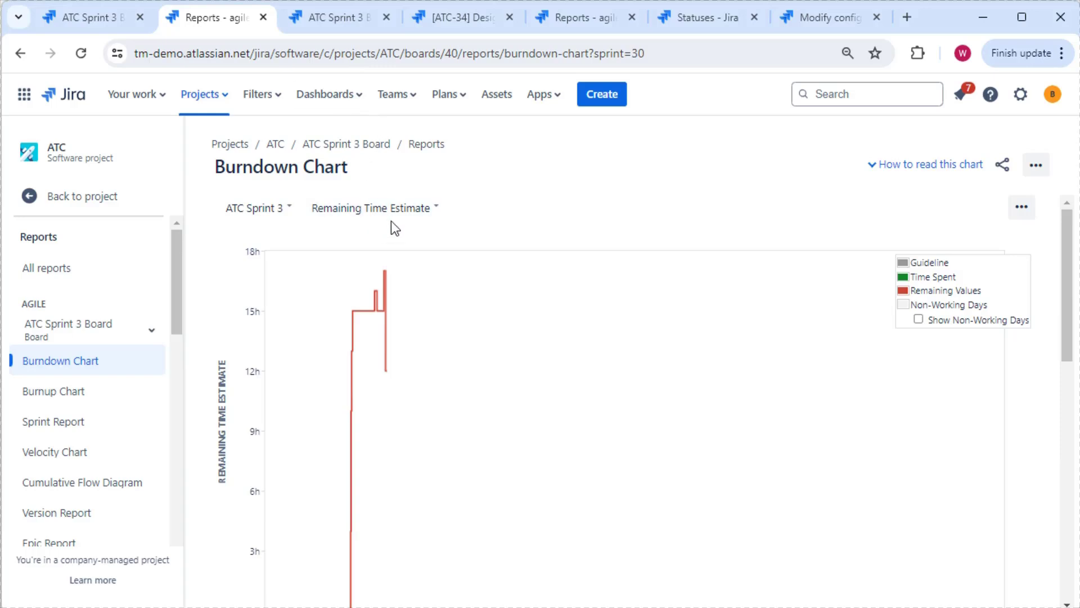
click(82, 54)
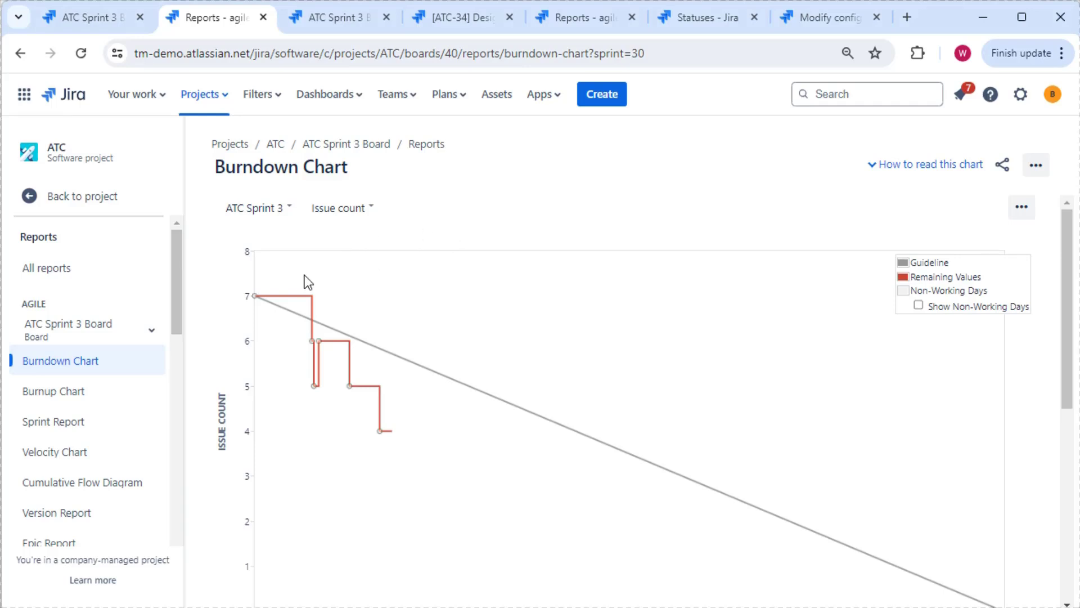
scroll(365, 250, down, 1)
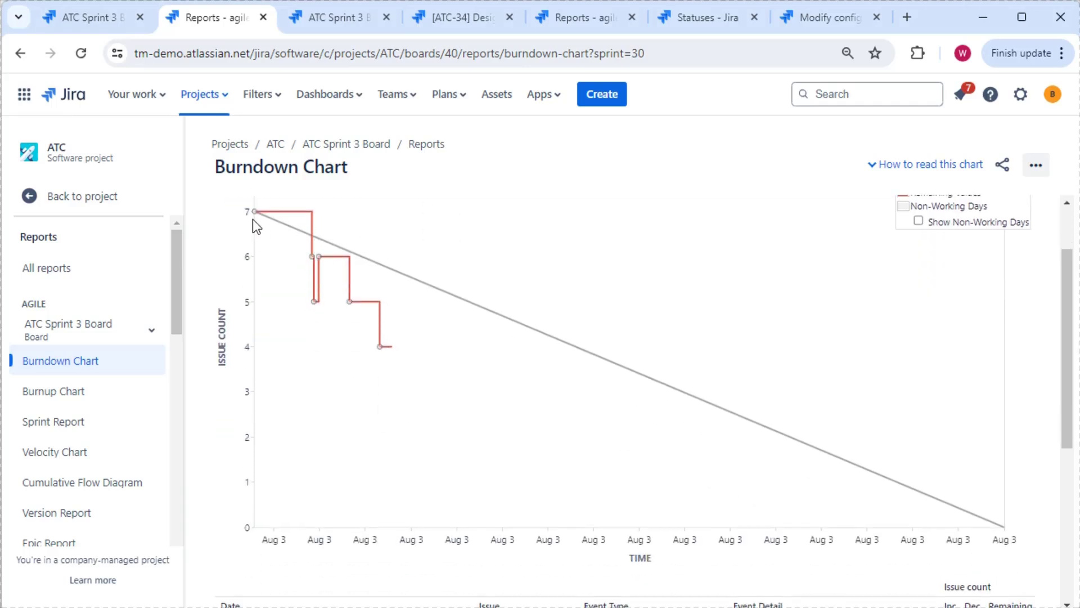
mouse_move(256, 215)
scroll(627, 430, down, 5)
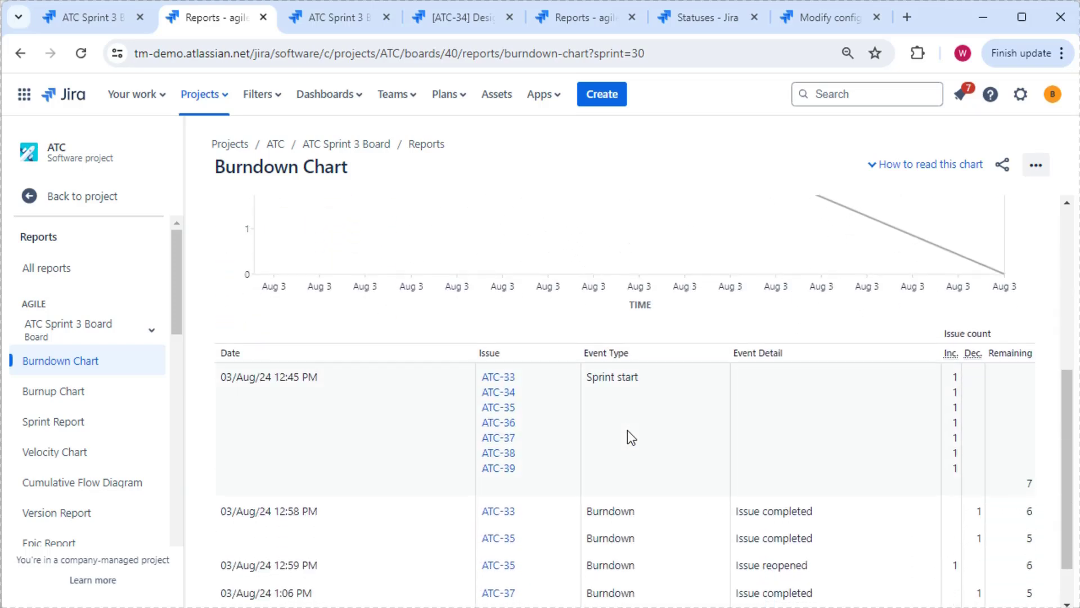
scroll(647, 483, down, 1)
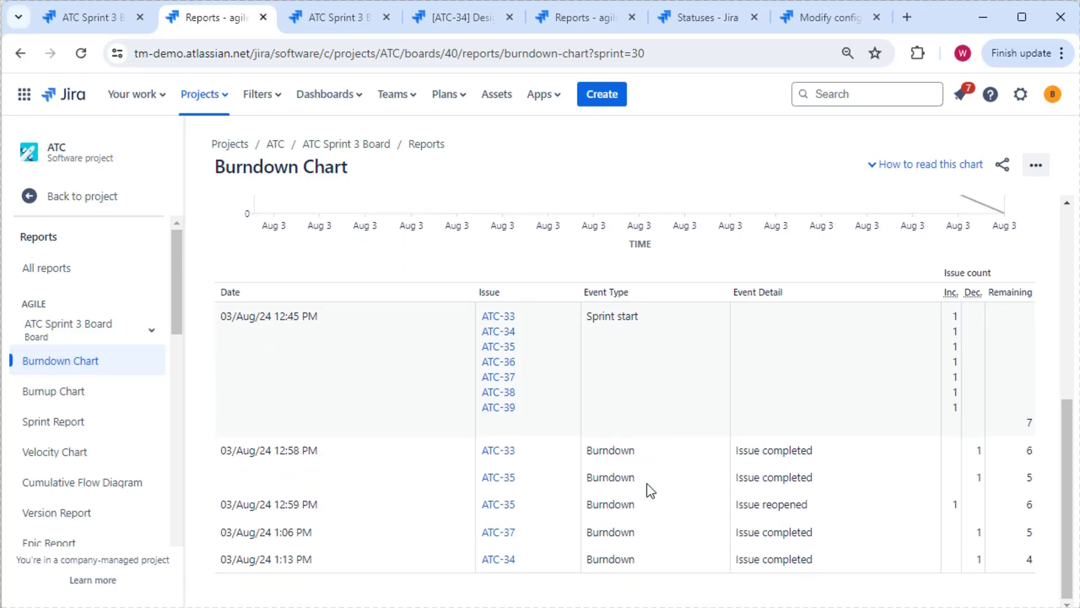
scroll(647, 484, up, 5)
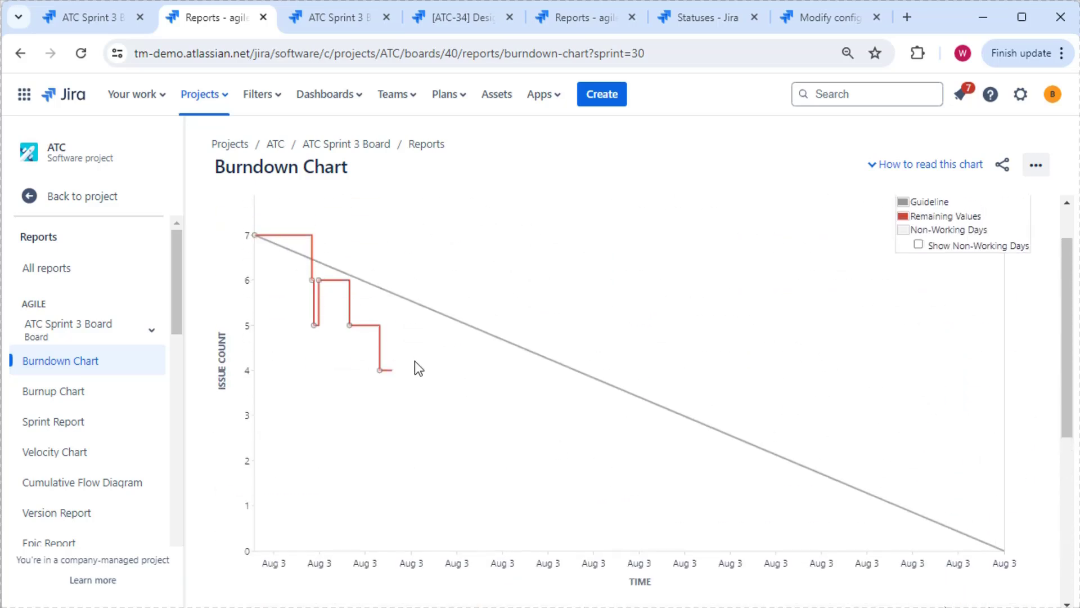
Change the status of ATC-36 Create API to Done in the backlog and refresh the burndown chart.
click(343, 21)
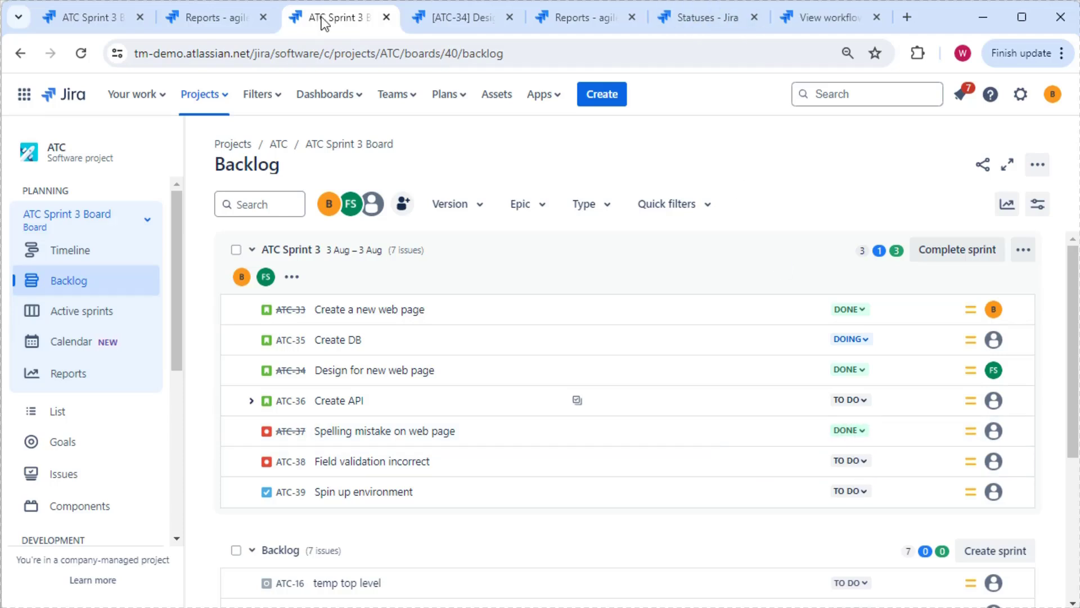
click(851, 402)
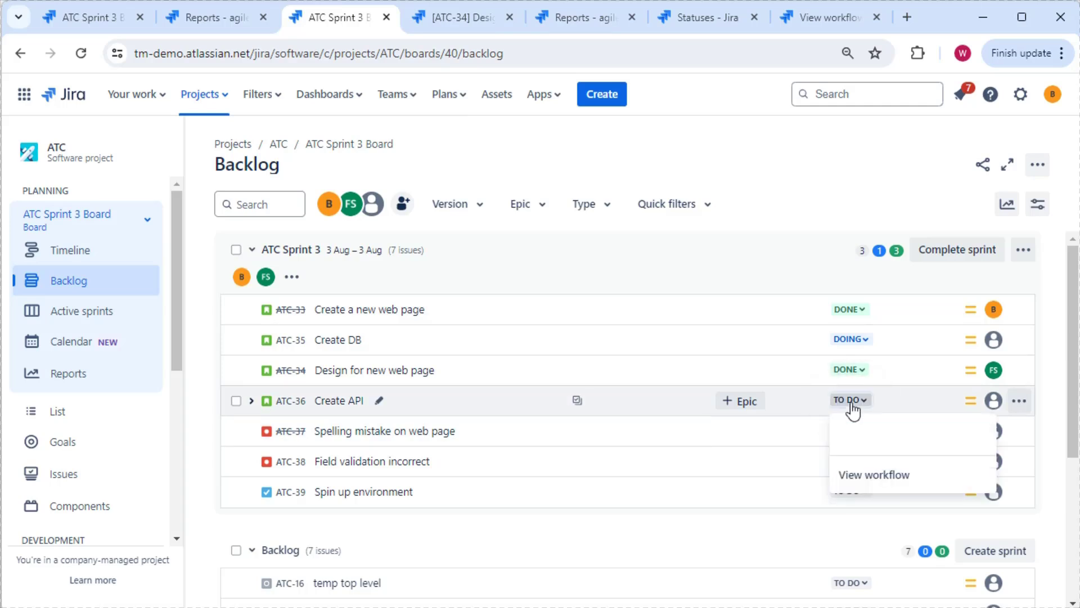
click(865, 450)
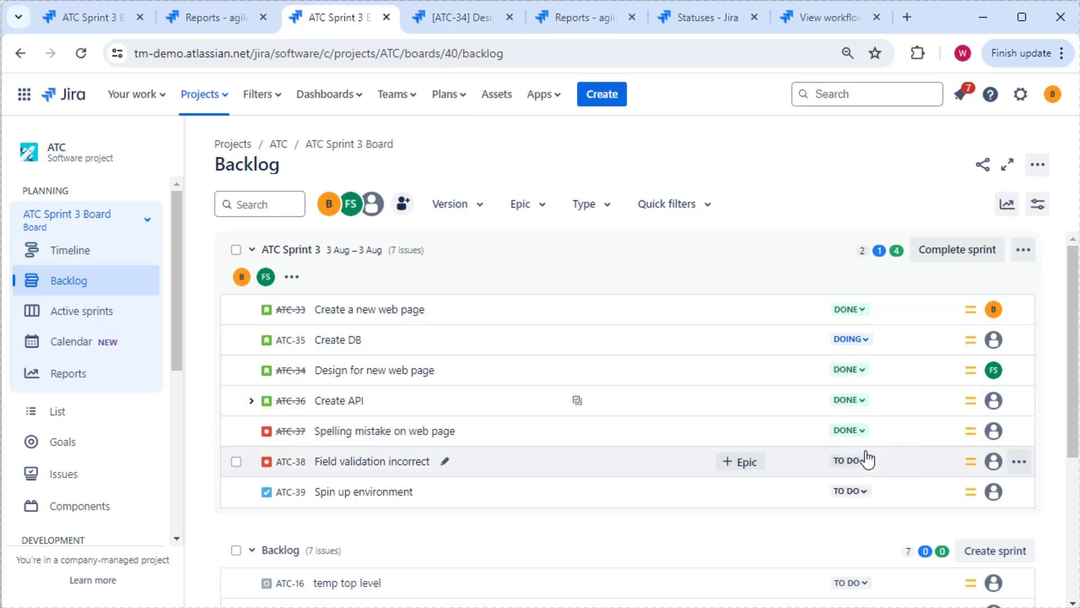
click(218, 12)
click(81, 53)
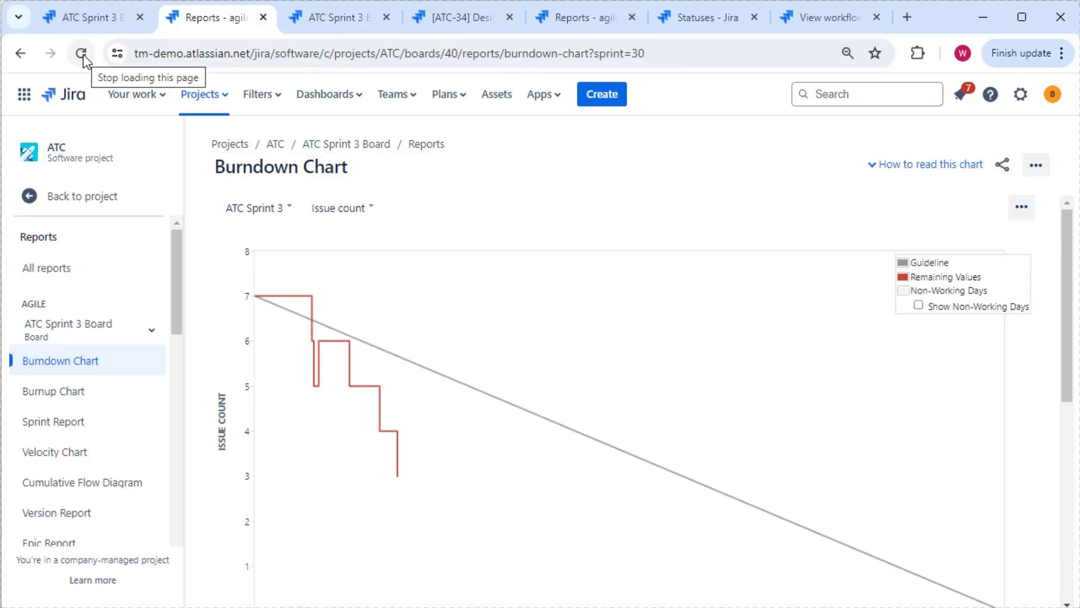
Expand ATC-36 Create API in the backlog to check its sub-tasks and their statuses, and collapse it again.
key(ctrl+Tab)
click(252, 401)
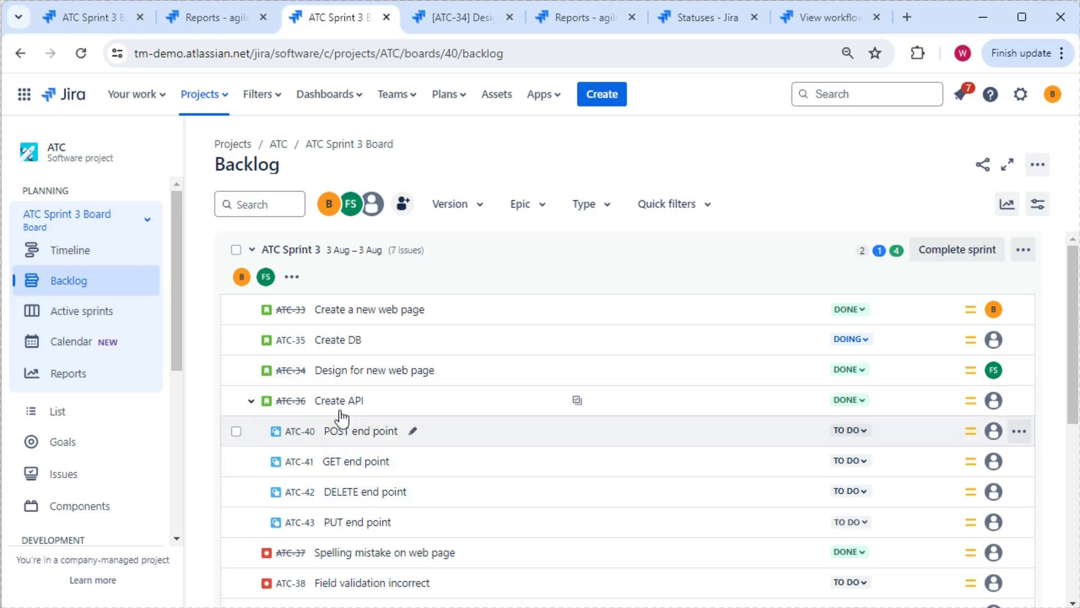
click(252, 401)
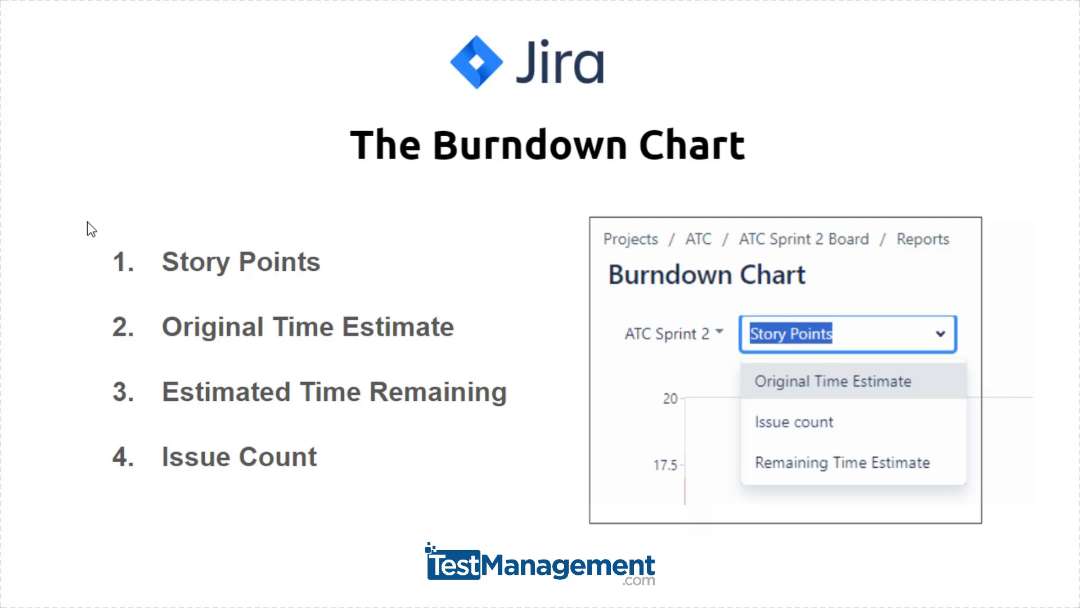
drag(87, 222, 546, 492)
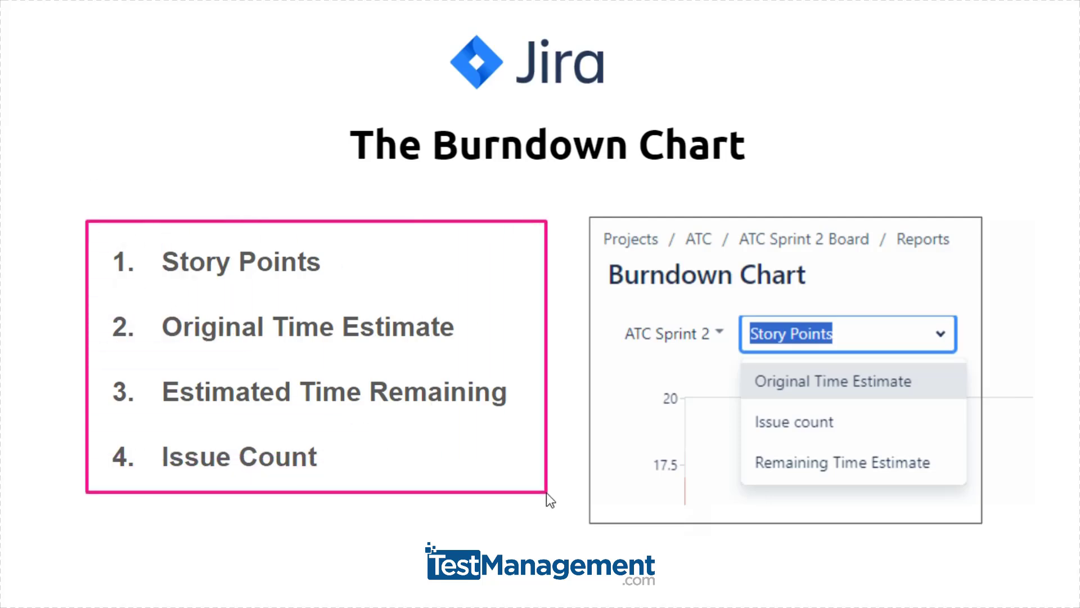